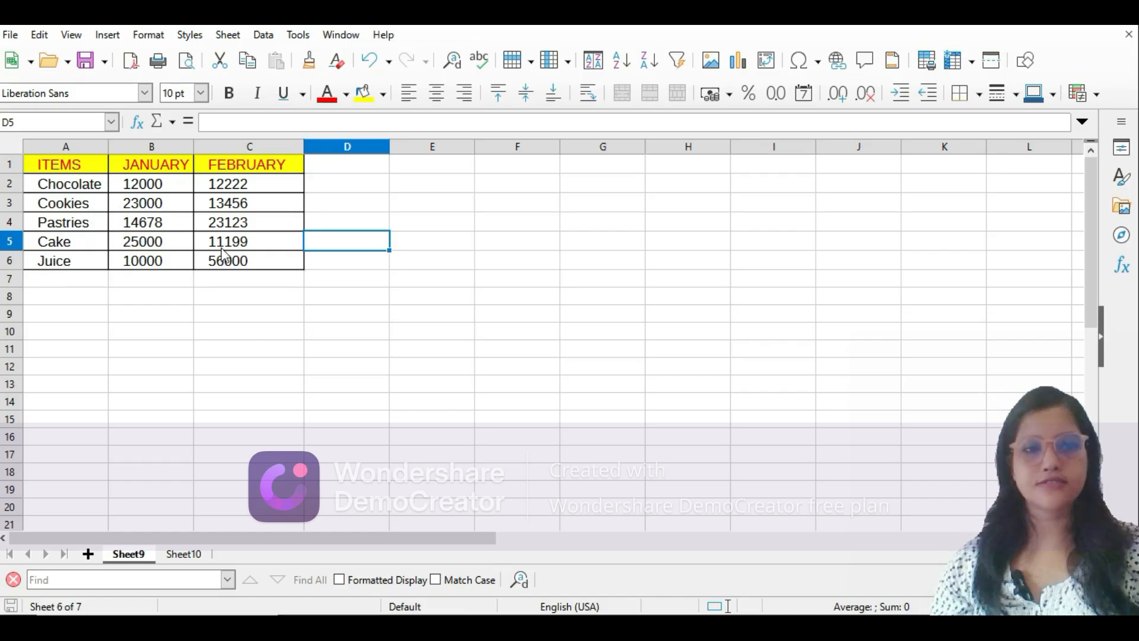
Step: Rename the sheet holding the January and February items table as C1
right_click(131, 556)
click(190, 364)
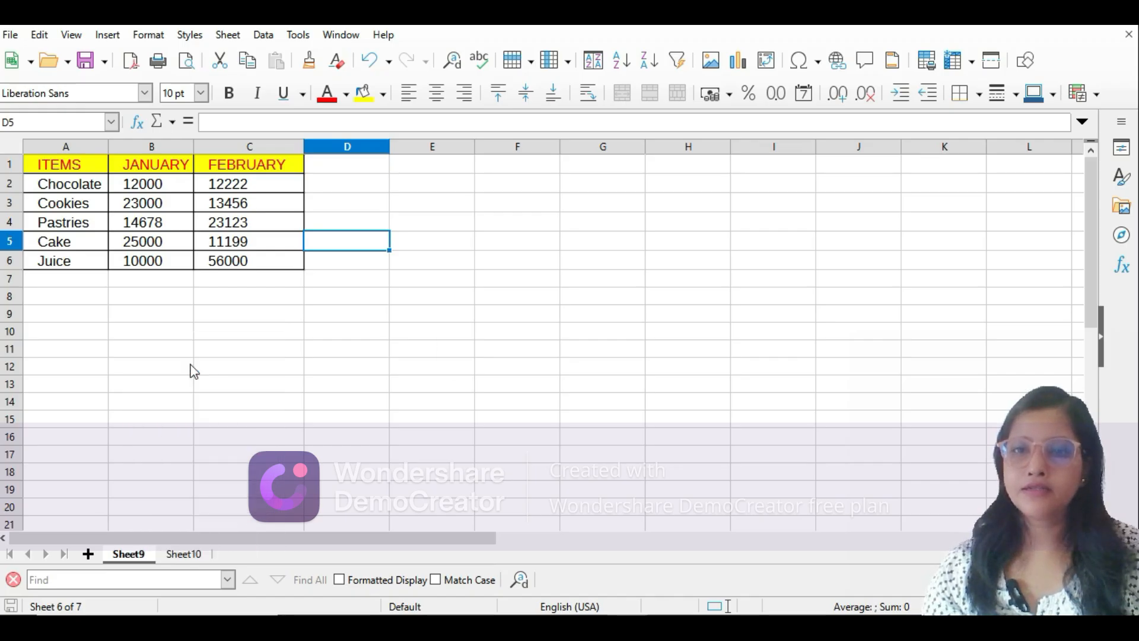
text(c)
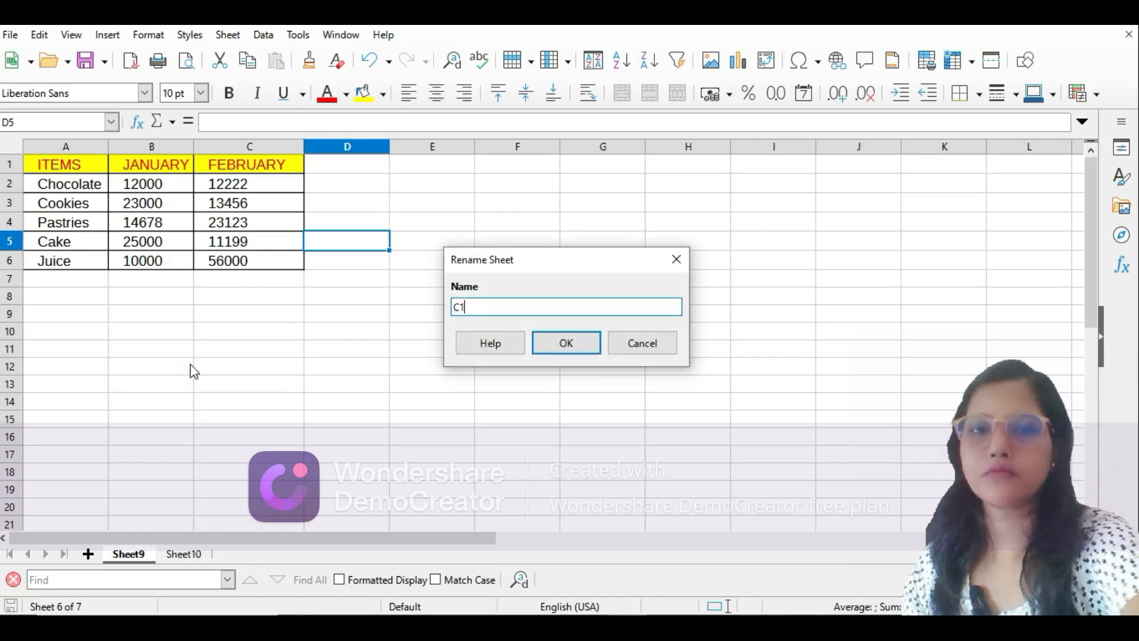
text(1)
key(Return)
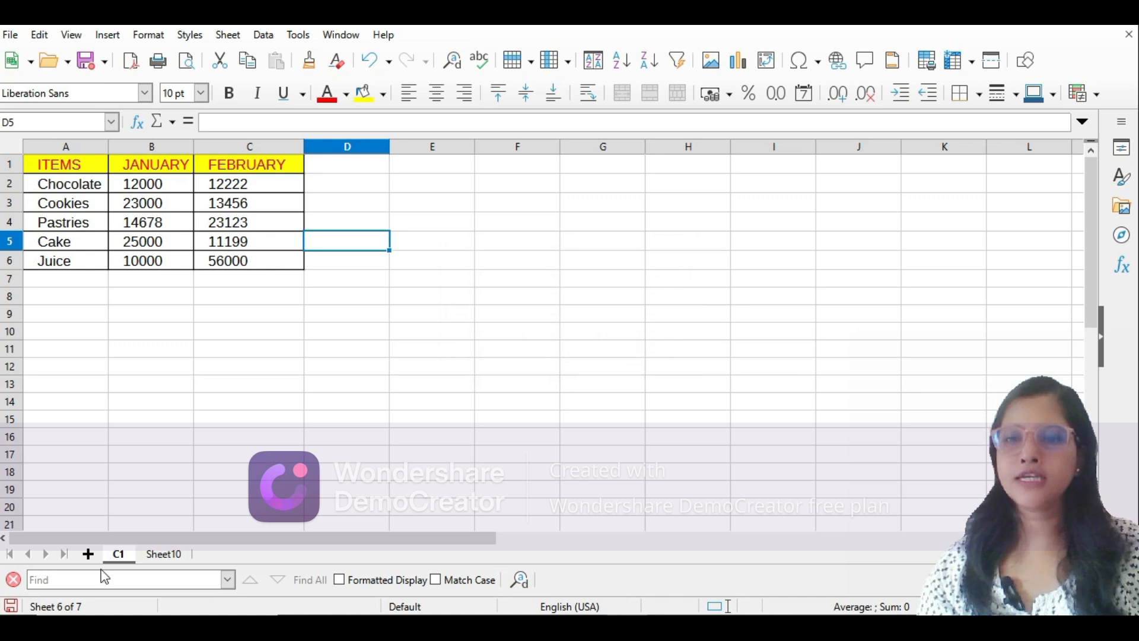
Step: Insert 2 new sheets after the C1 sheet
right_click(119, 553)
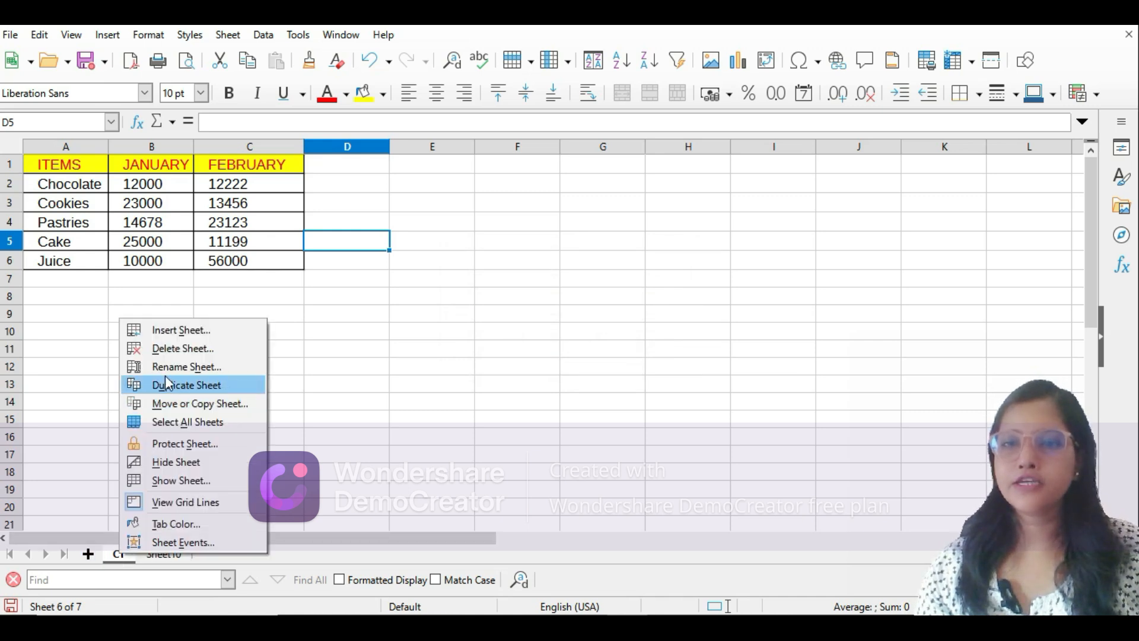
click(178, 331)
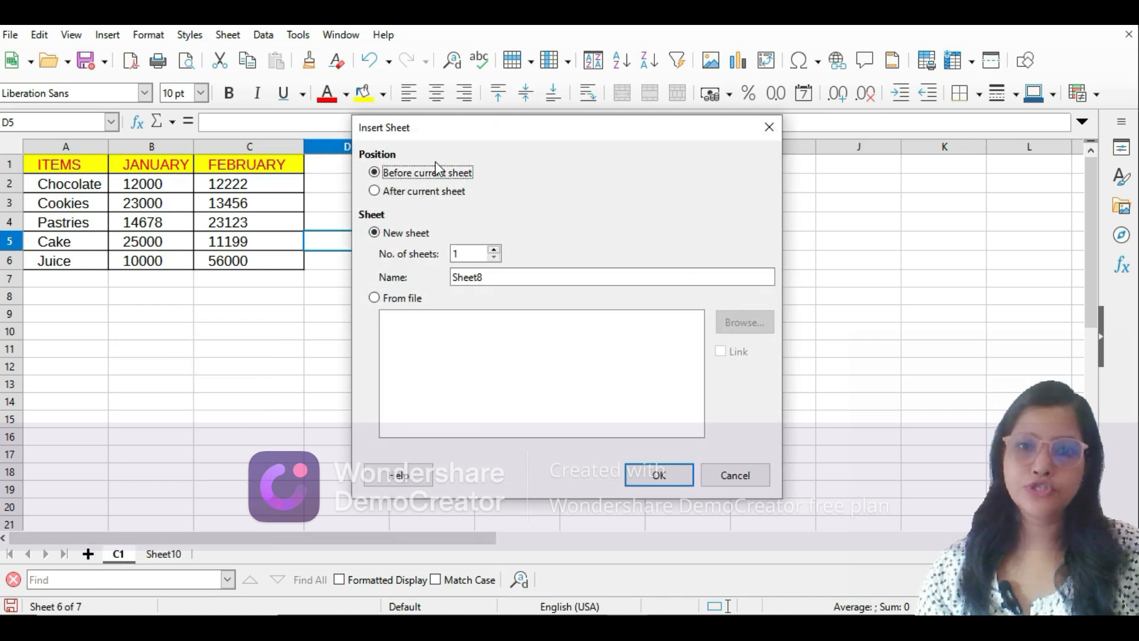
click(402, 196)
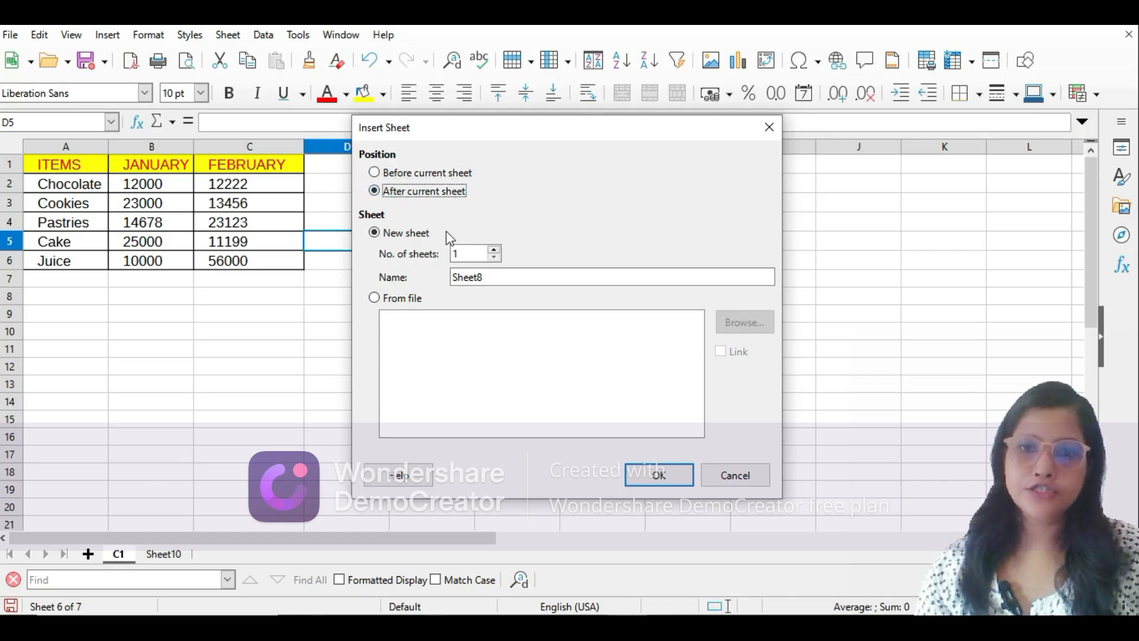
click(495, 250)
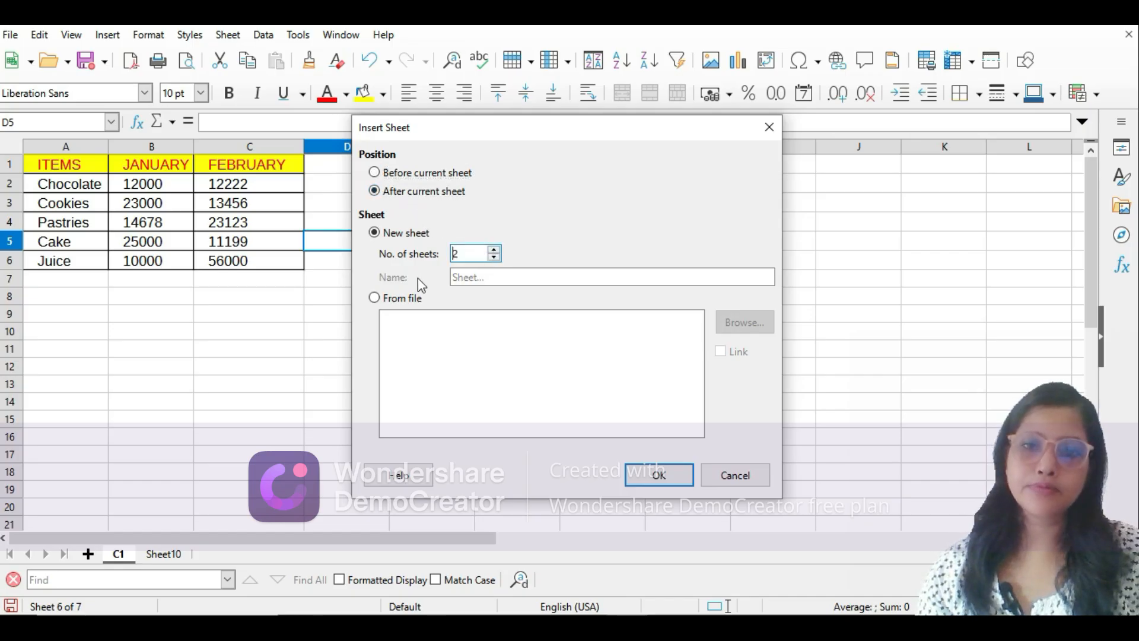
click(673, 475)
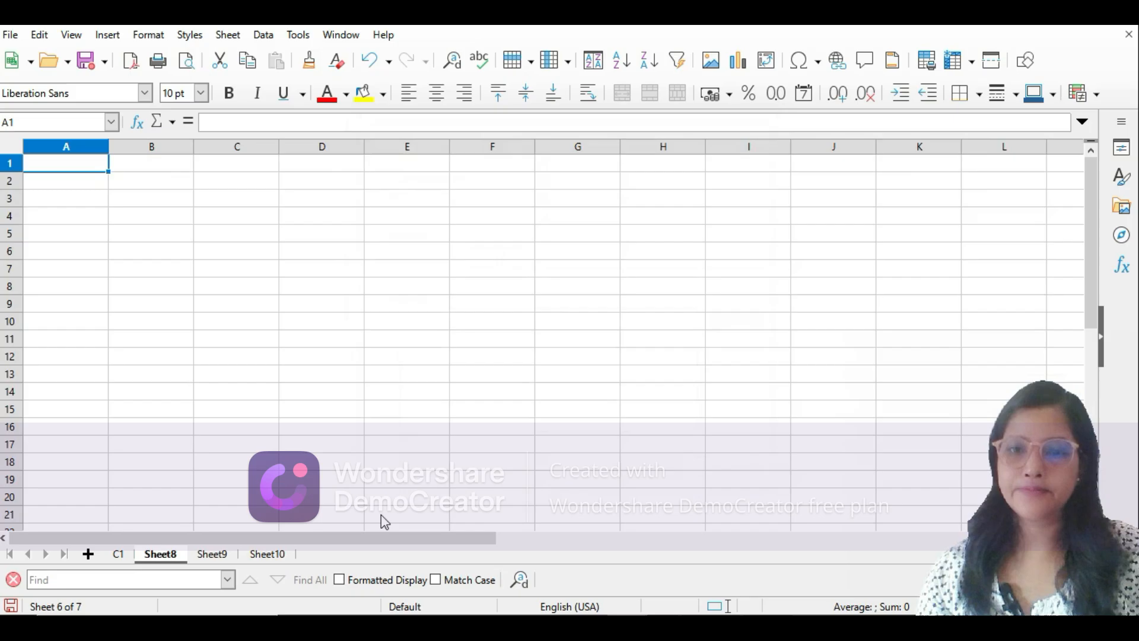
Step: Rename Sheet8, the first of the new sheets, as C2
right_click(172, 558)
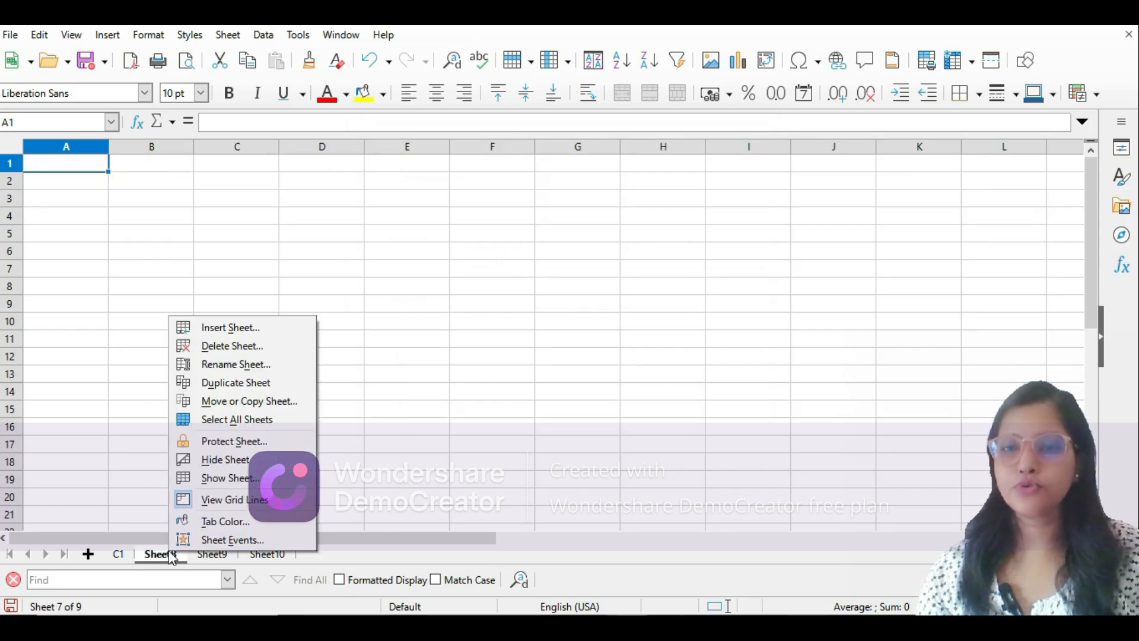
click(209, 372)
text(c)
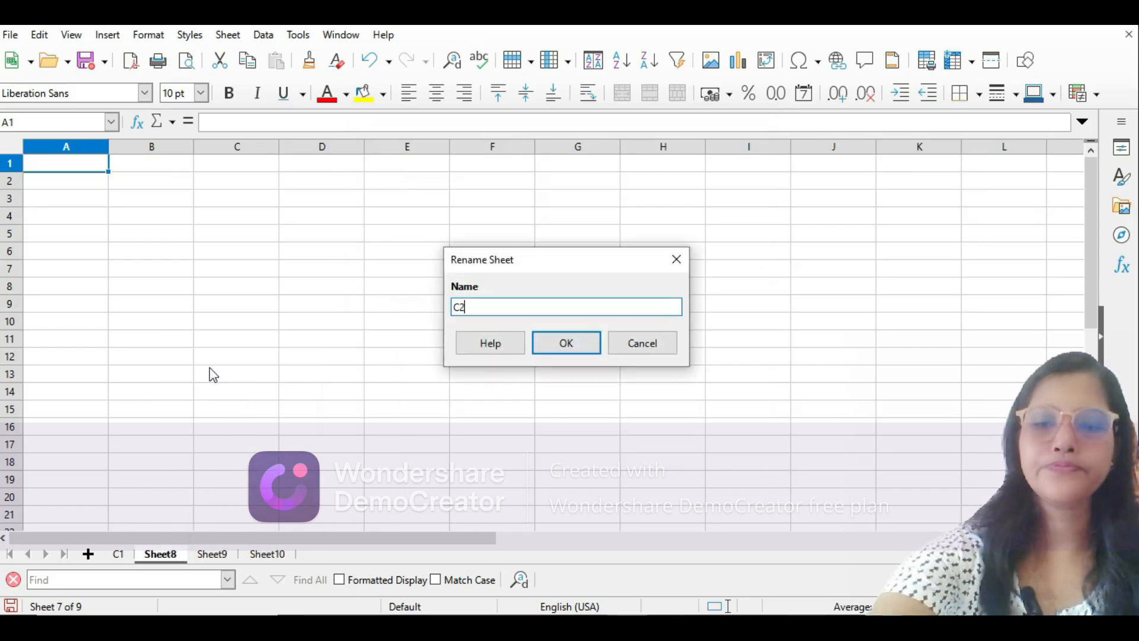
key(Return)
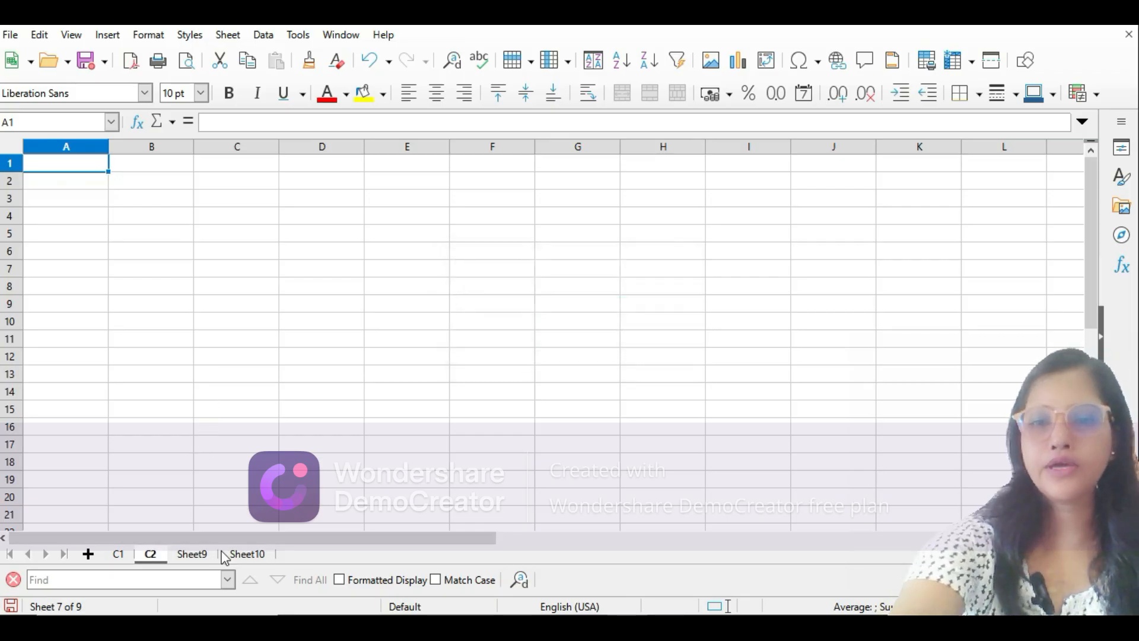
Step: Rename the new blank Sheet9 as CONSOLIDATE
right_click(207, 558)
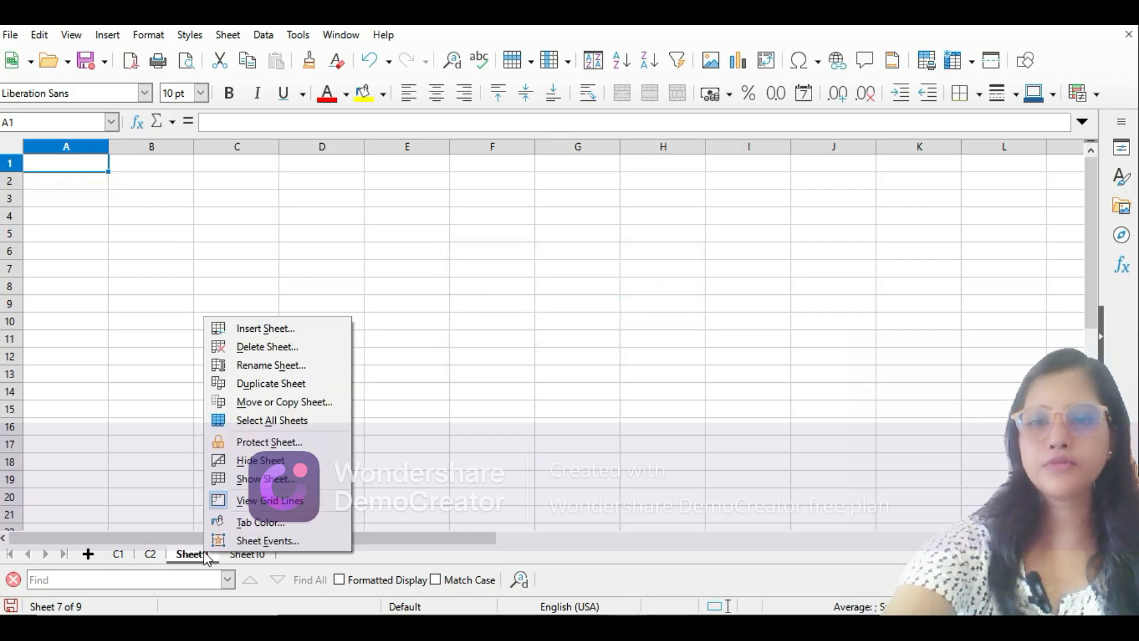
click(247, 366)
text(CO)
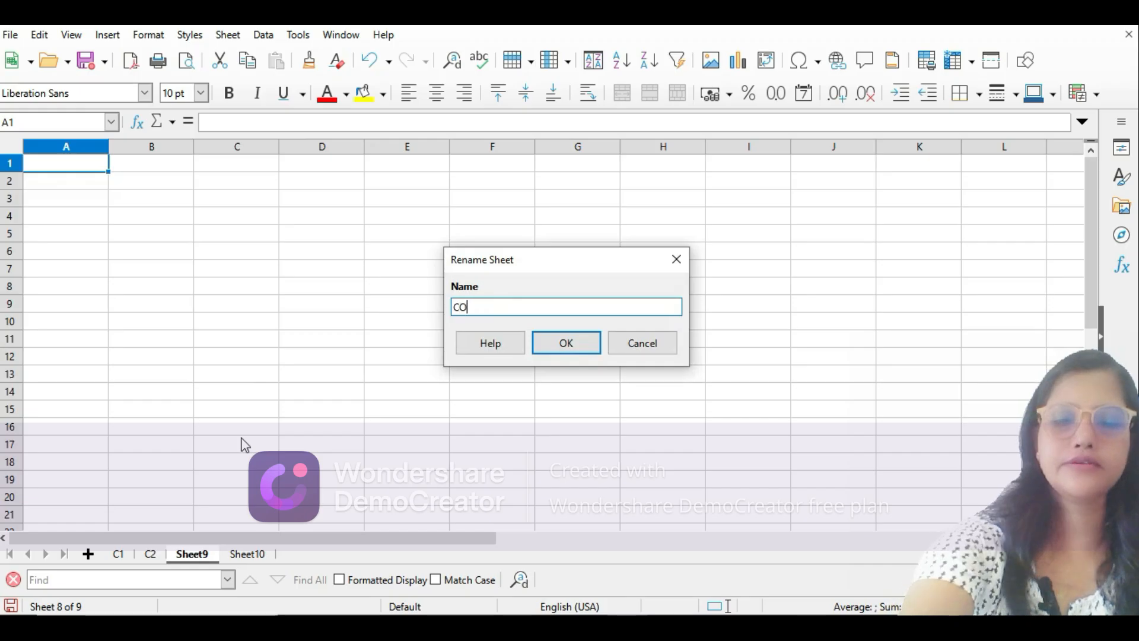
text(NSOL)
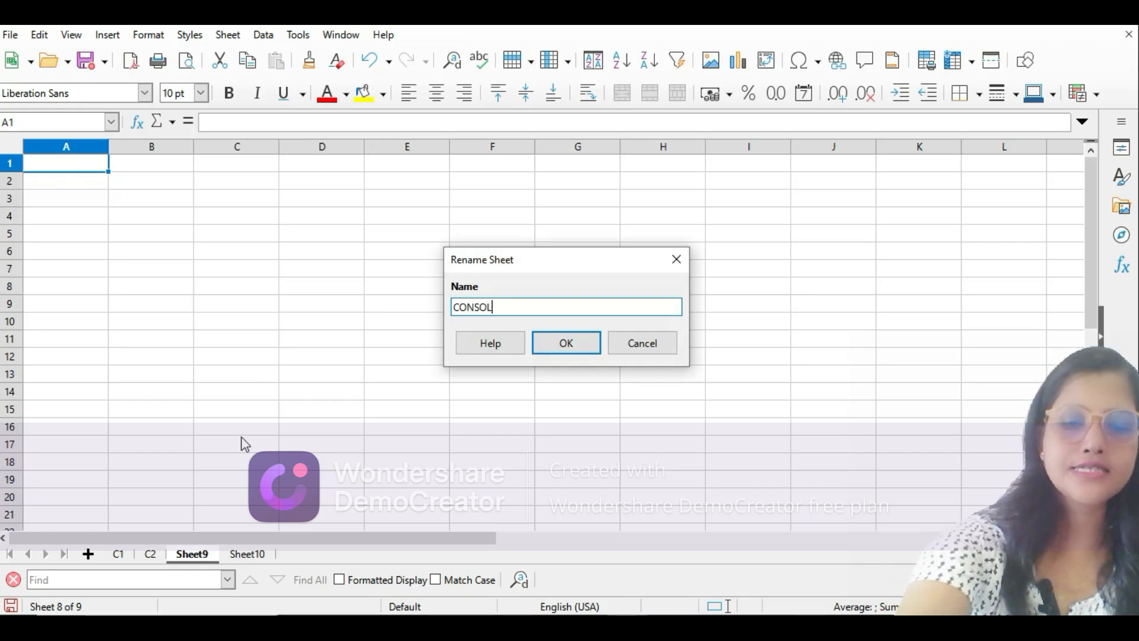
text(I)
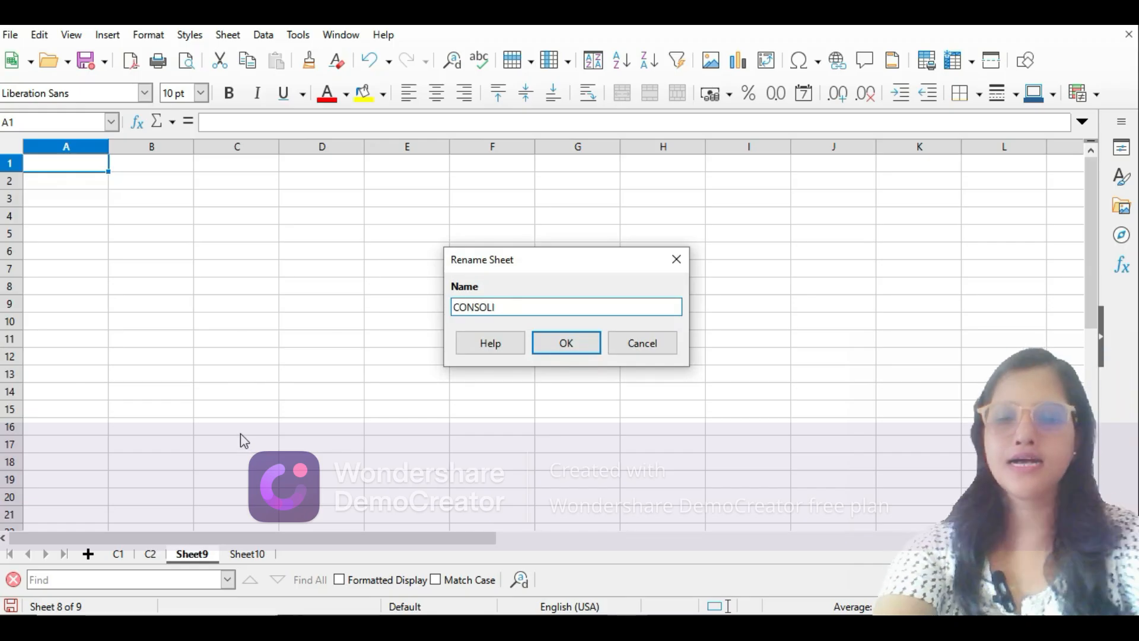
text(DATE)
key(Return)
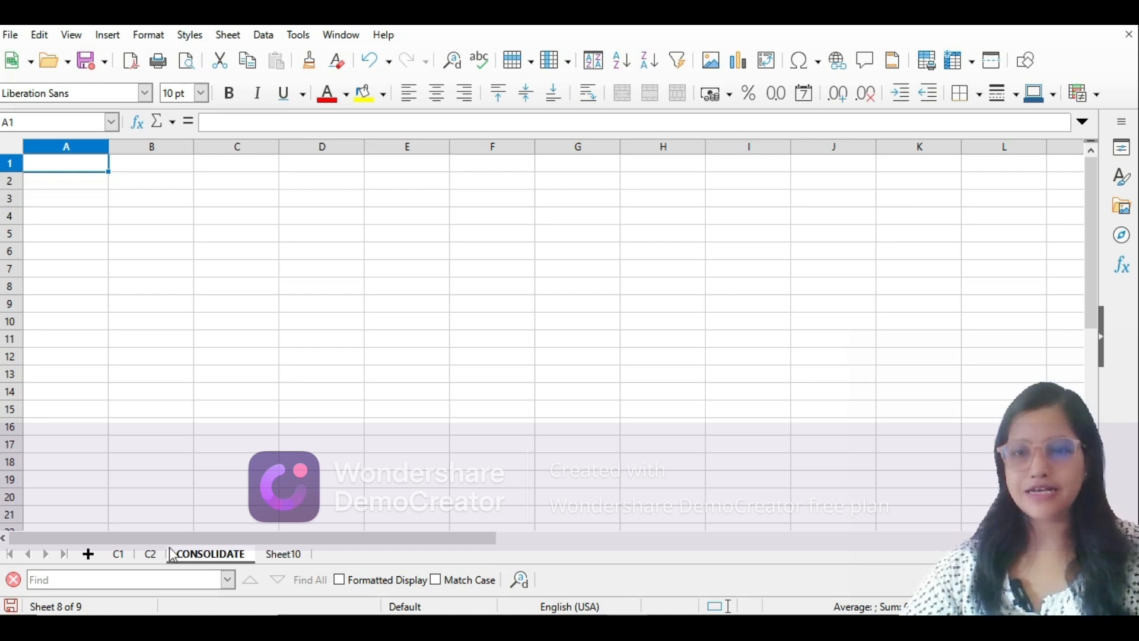
Step: Copy the items table A1:C6 from sheet C1 into sheet C2 at A1, and widen column C to fit the FEBRUARY heading
click(120, 555)
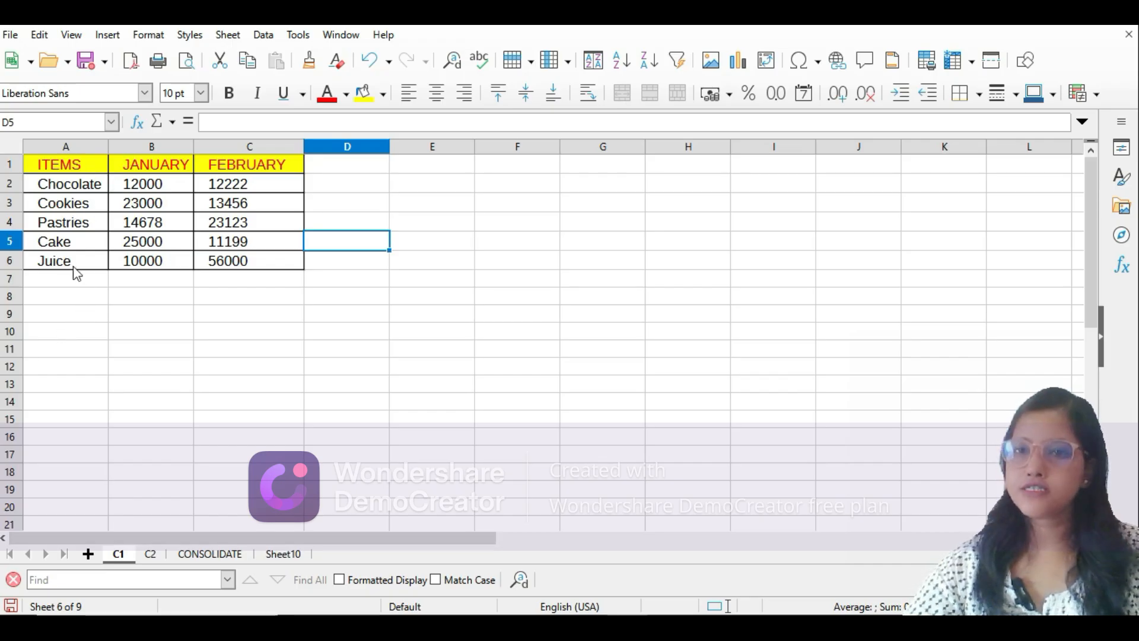
click(229, 262)
drag(230, 262, 73, 166)
key(ctrl+c)
right_click(72, 166)
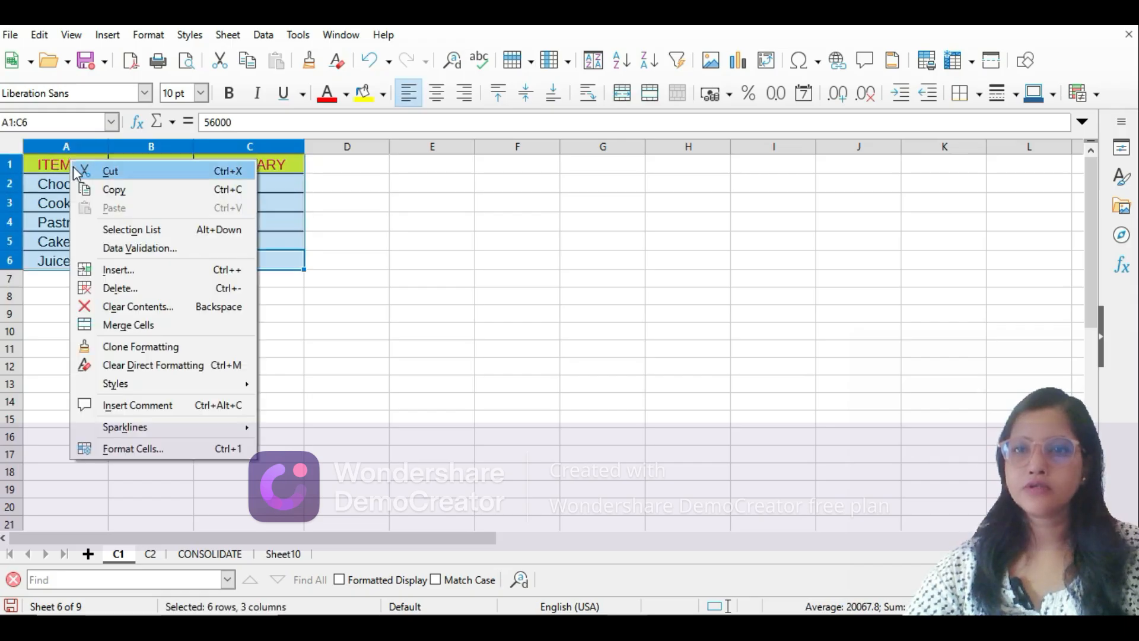
click(131, 196)
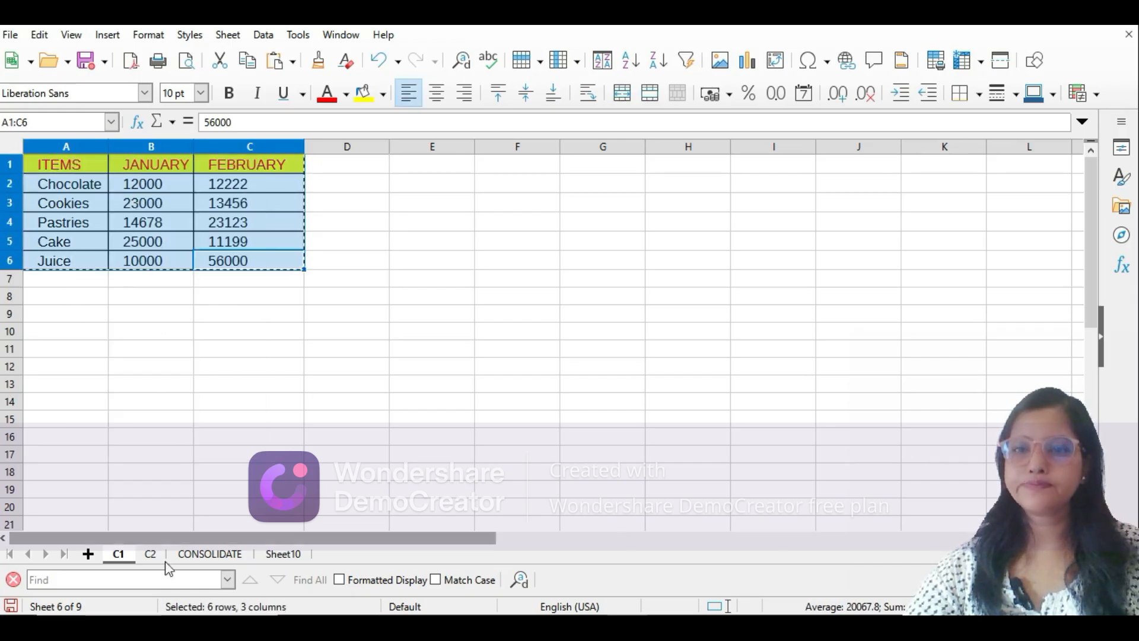
click(150, 553)
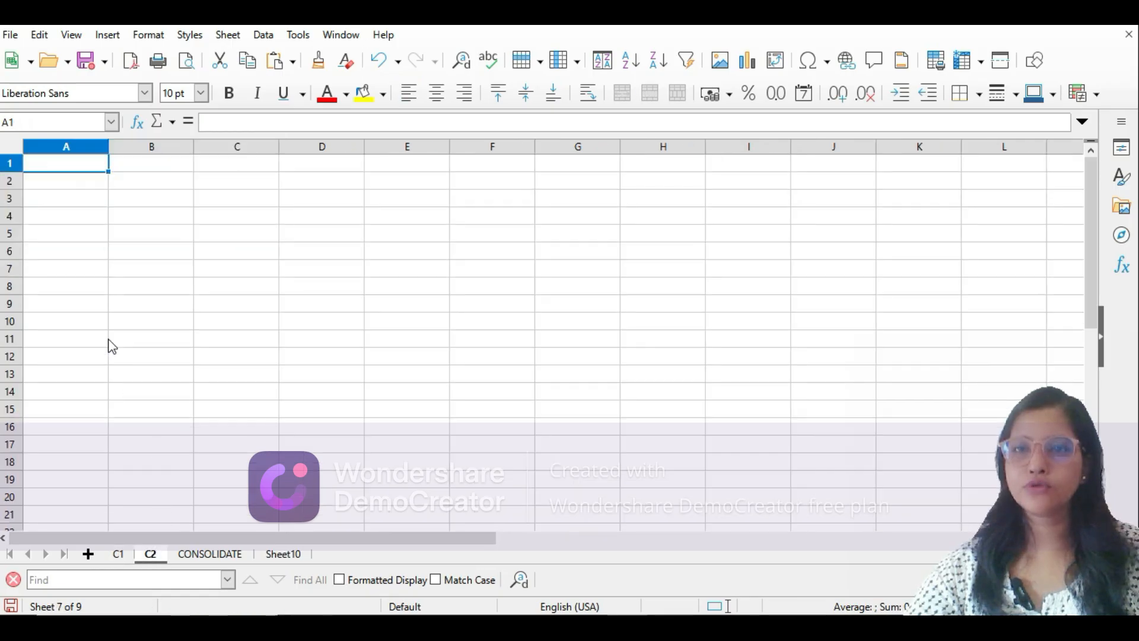
key(ctrl+v)
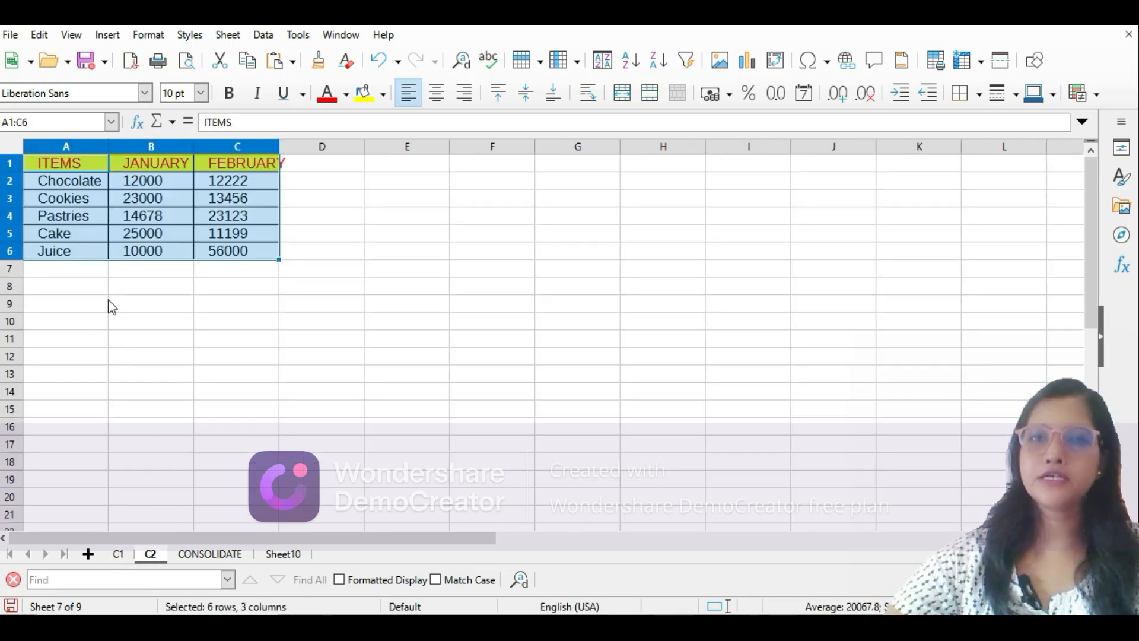
click(149, 303)
drag(277, 144, 293, 144)
Step: On sheet C2, set the Juice row's February value to 400 and its January value to 200
drag(265, 254, 134, 183)
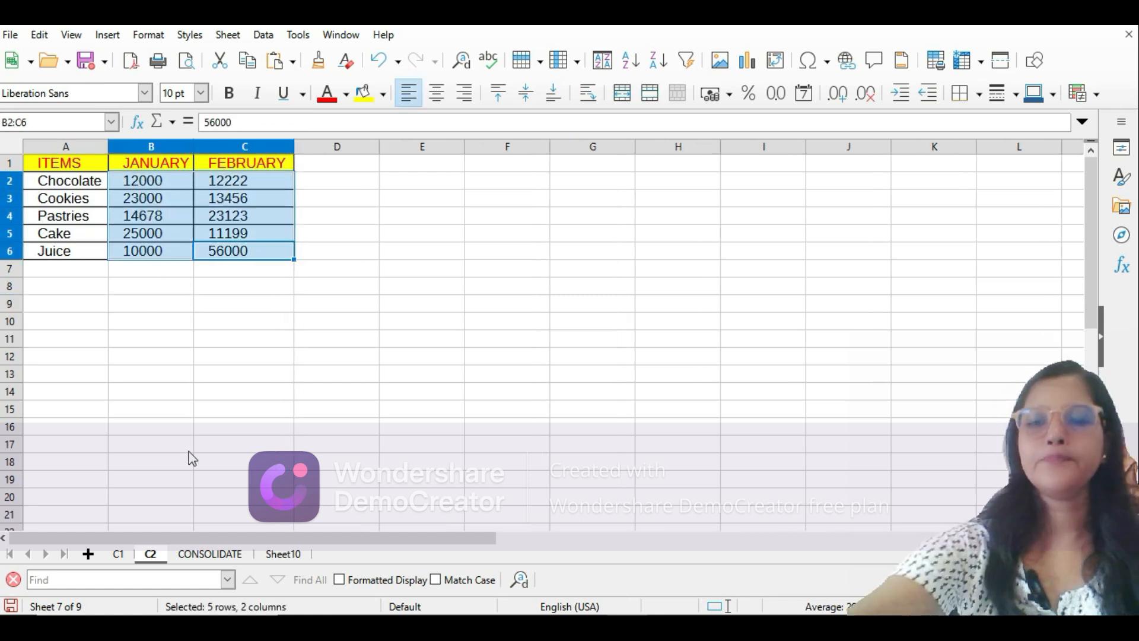
text(400)
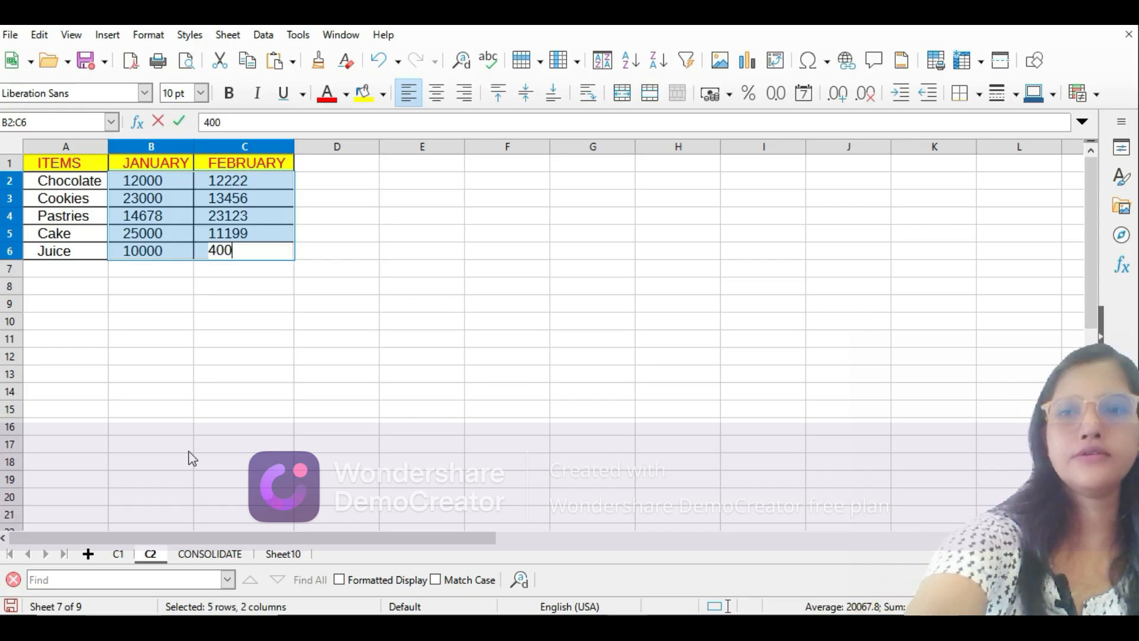
click(163, 253)
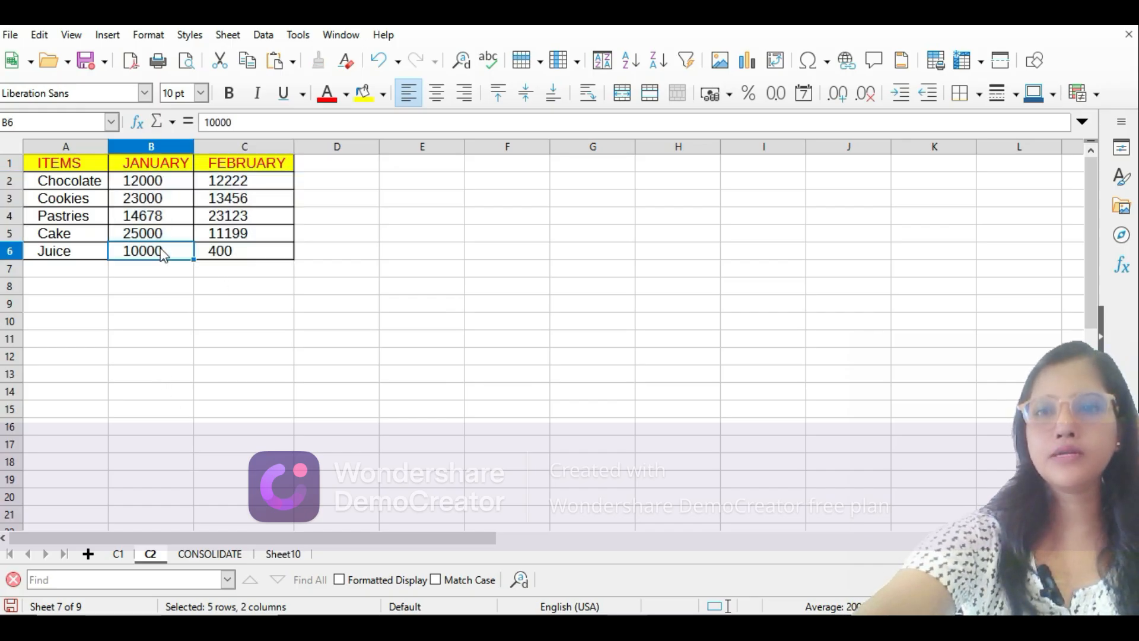
text(200)
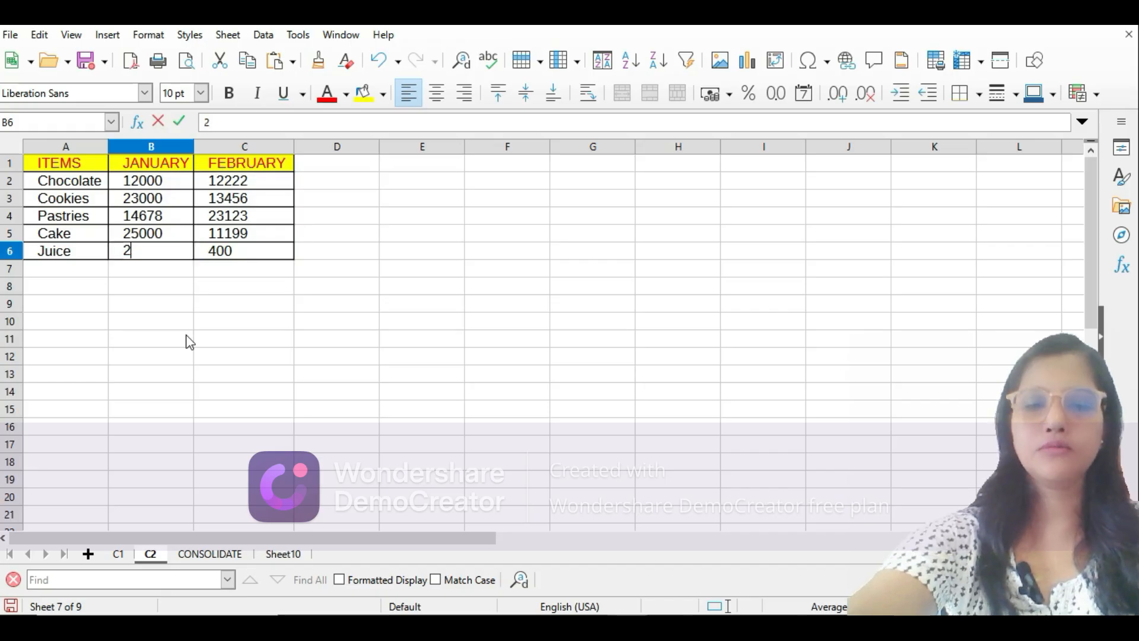
Step: Replace the remaining January values on C2 with 799 for Cake, 655 for Pastries, 567 for Cookies and 444 for Chocolate
key(Up)
text(799)
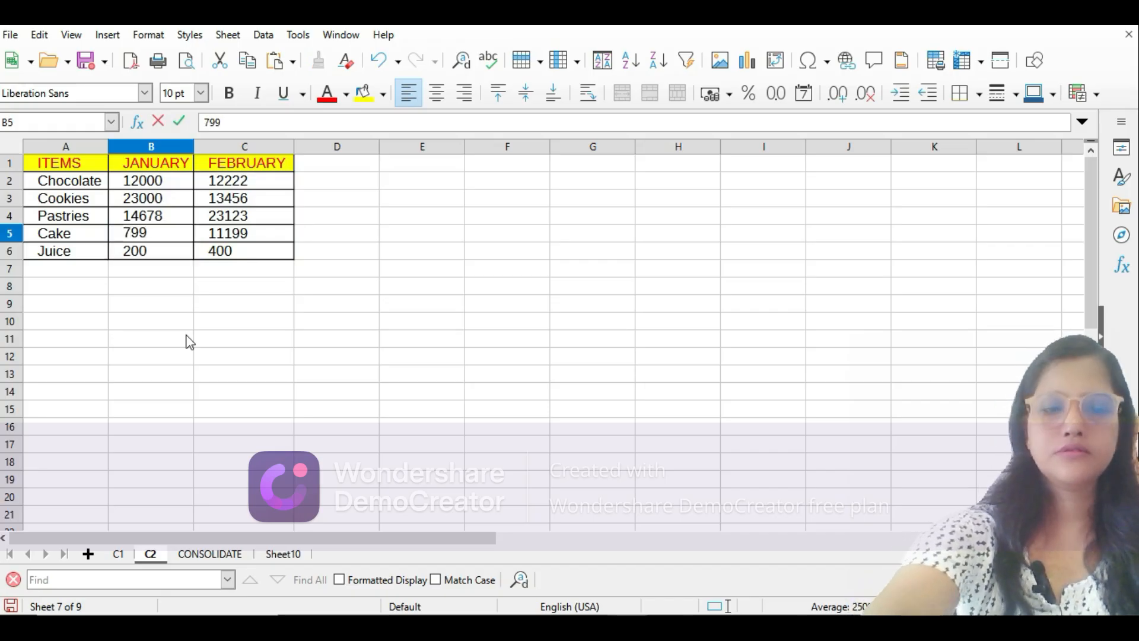
key(Up)
text(655)
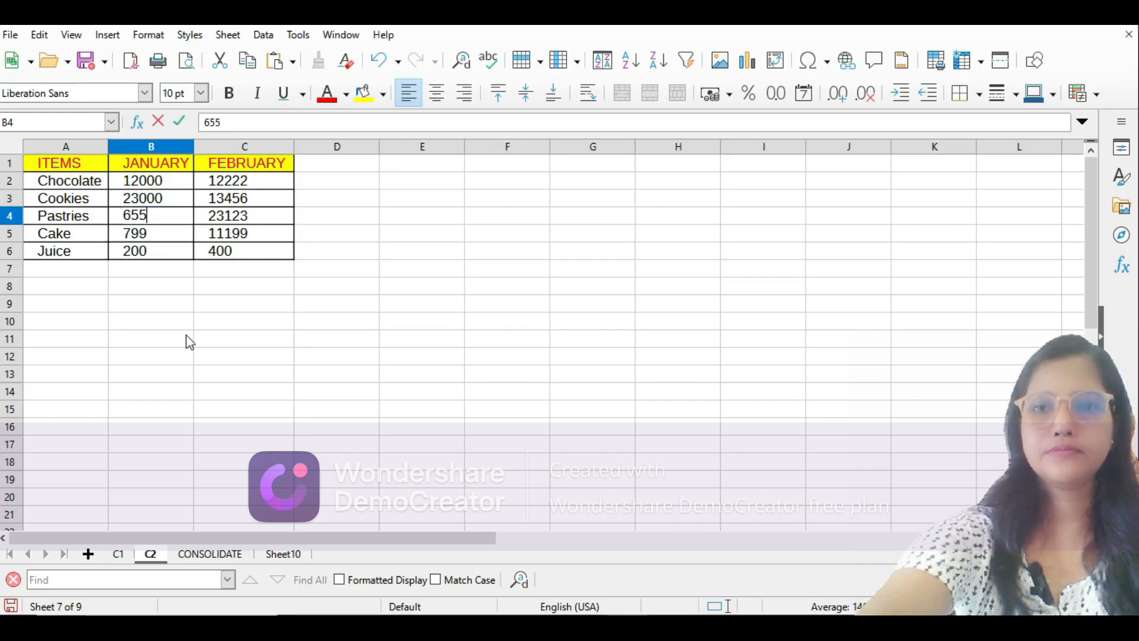
key(Up)
text(567)
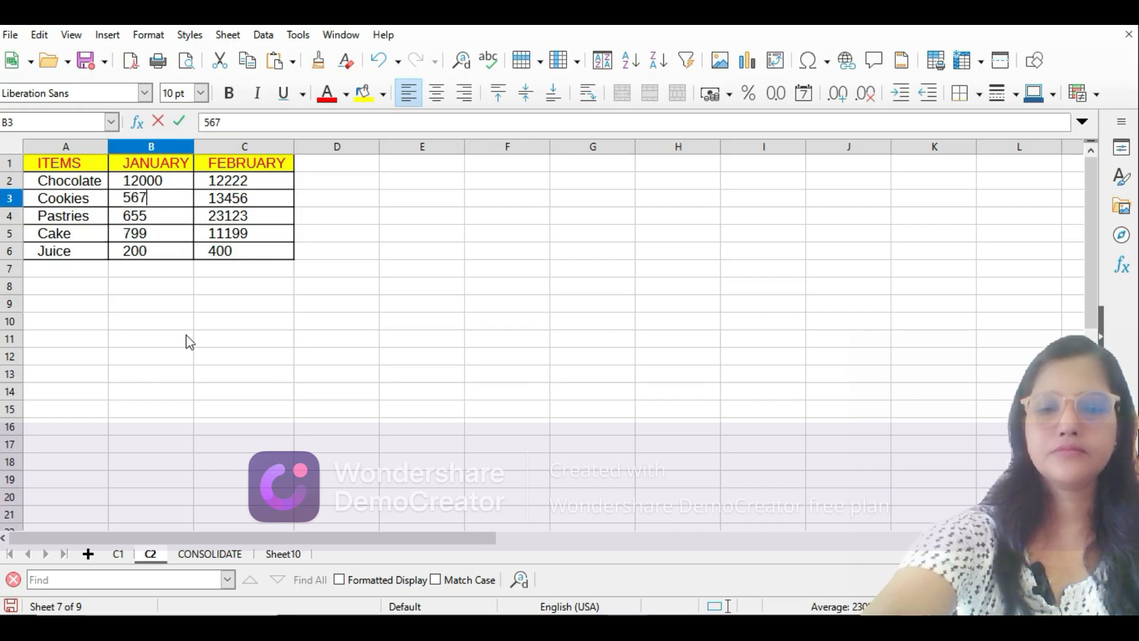
key(Up)
text(4)
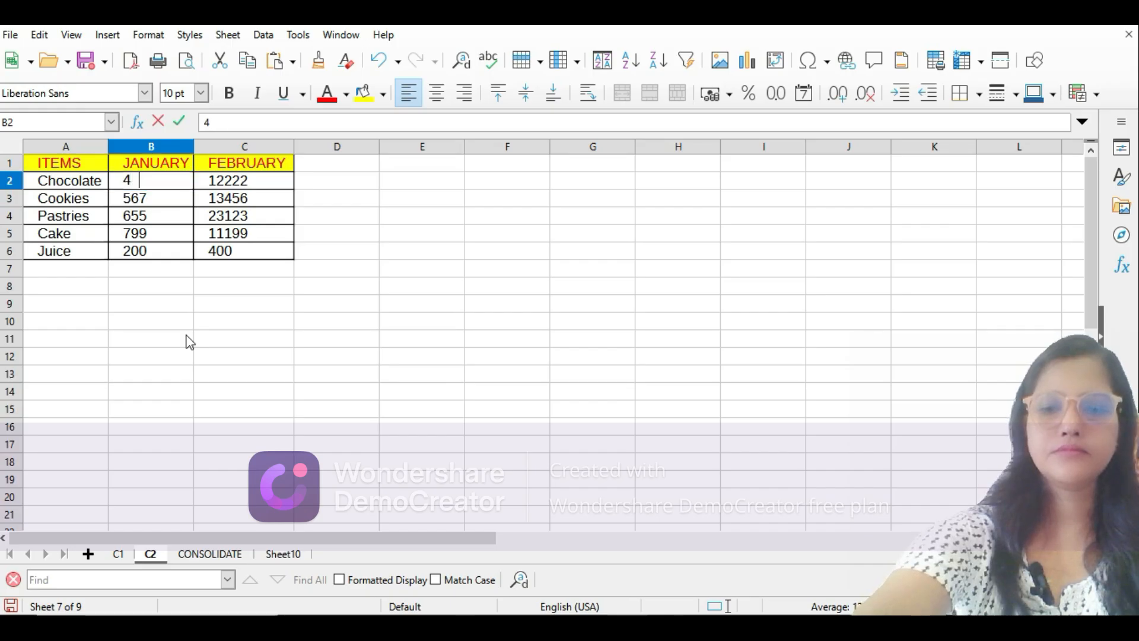
Step: On sheet C2, set the February values to 232 for Chocolate, 343 for Cookies, 344 for Pastries and 121 for Cake
key(Tab)
text(23)
key(Tab)
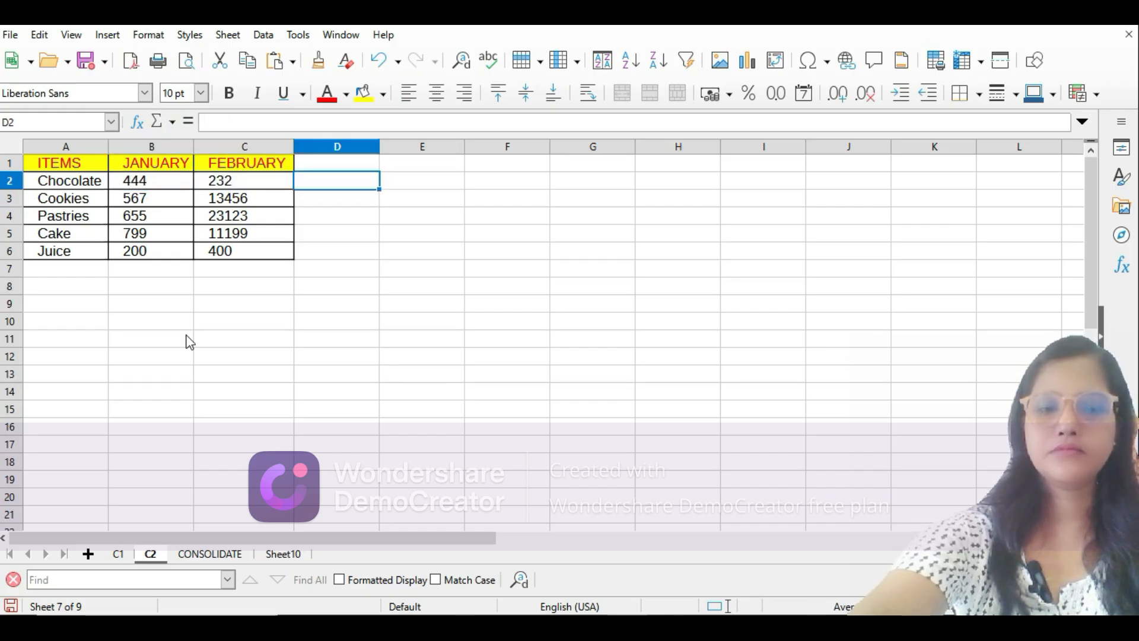
key(Left)
key(Down)
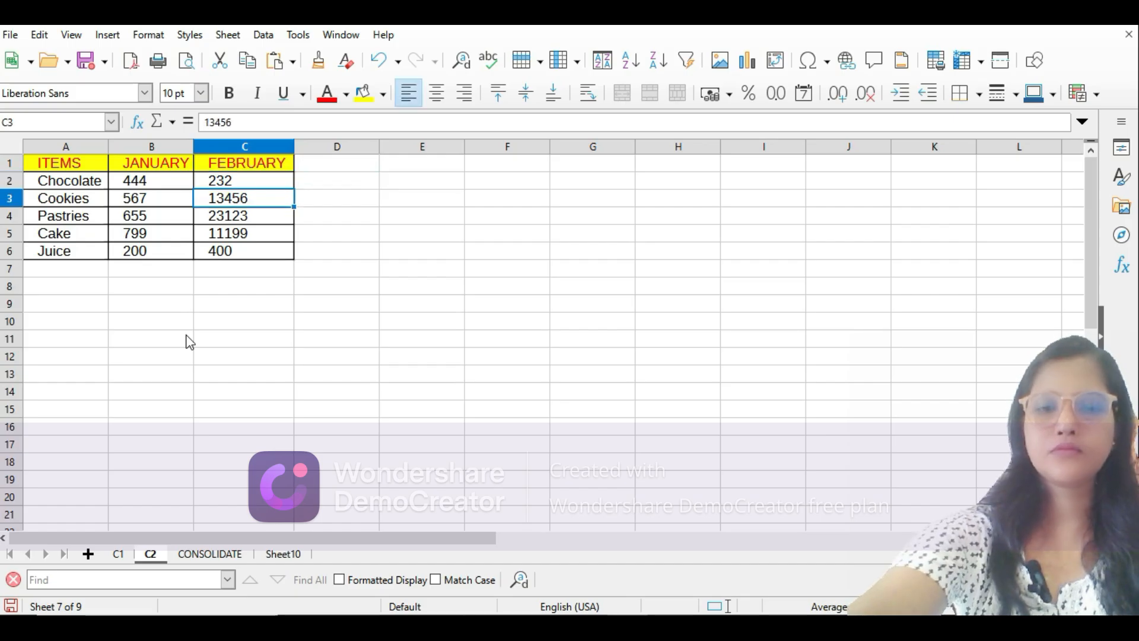
key(Down)
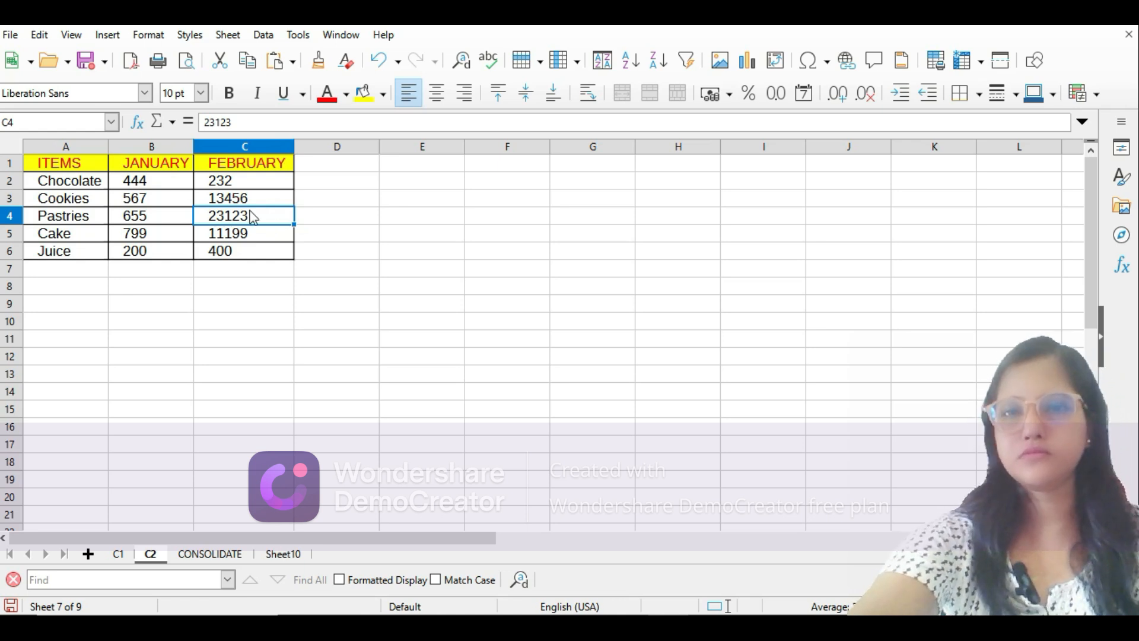
text(344)
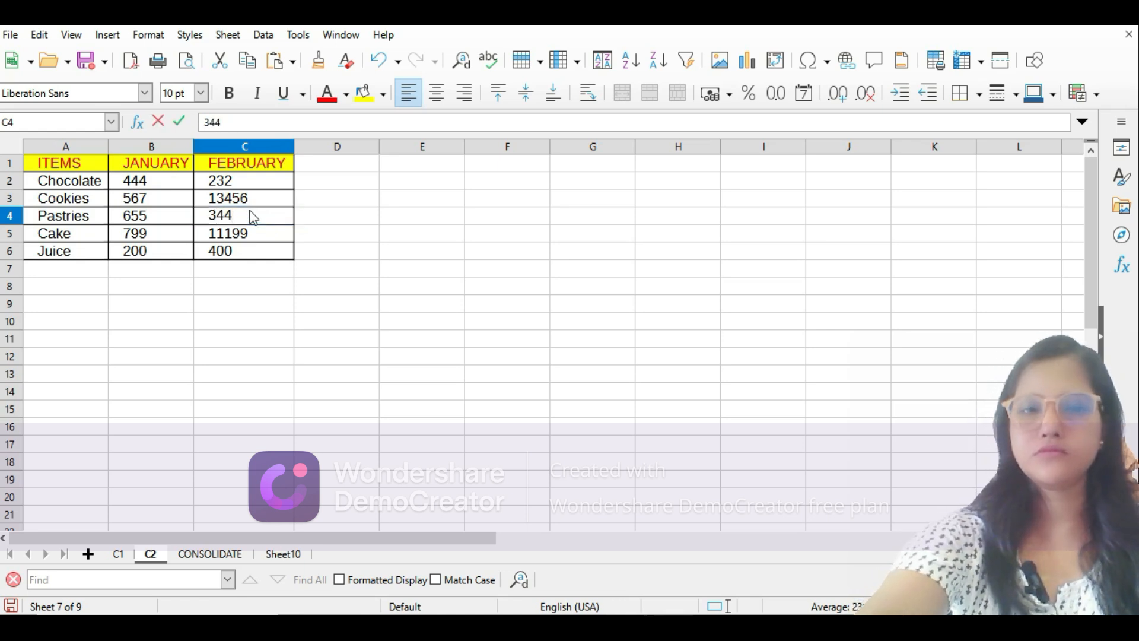
key(Up)
text(343)
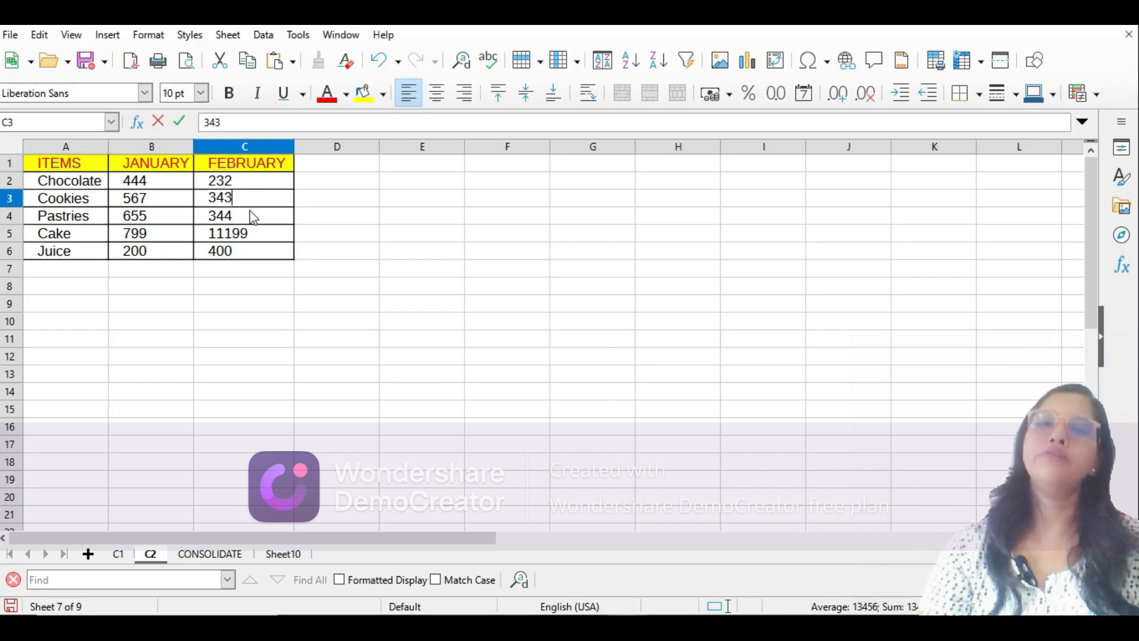
click(250, 236)
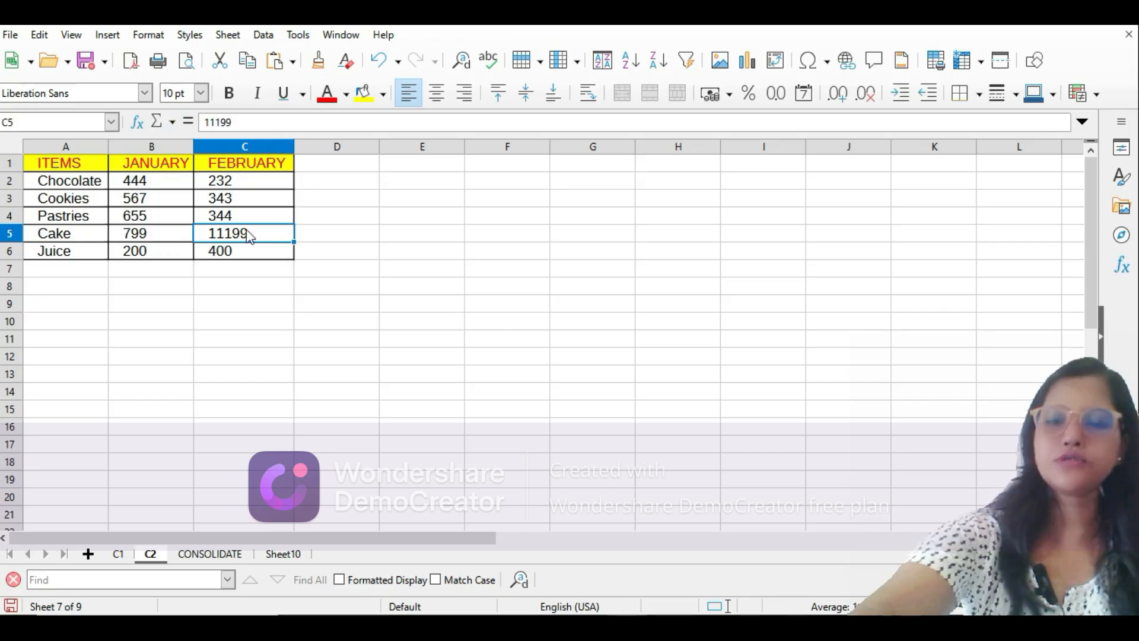
text(121)
click(241, 284)
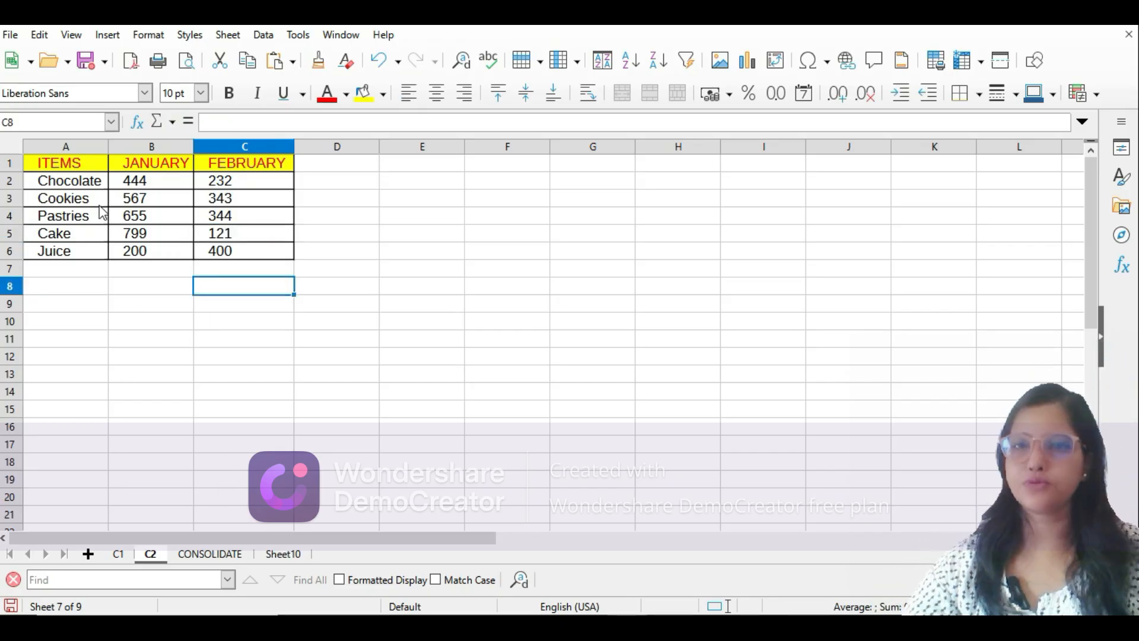
Step: Start the Consolidate command from cell A1 of the CONSOLIDATE sheet
click(225, 554)
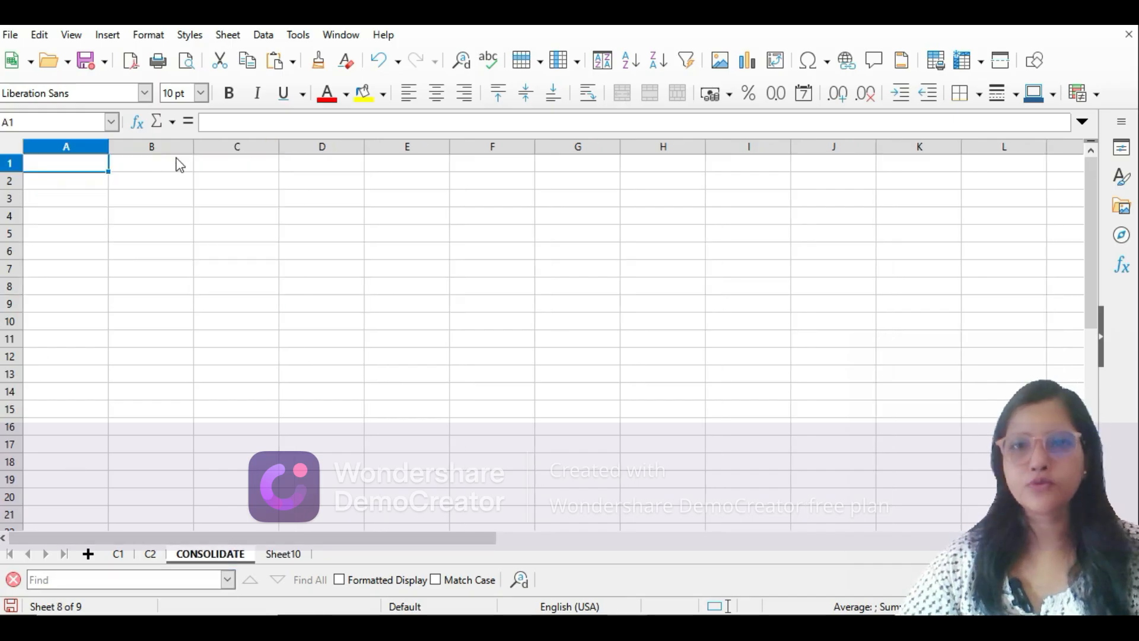
click(257, 39)
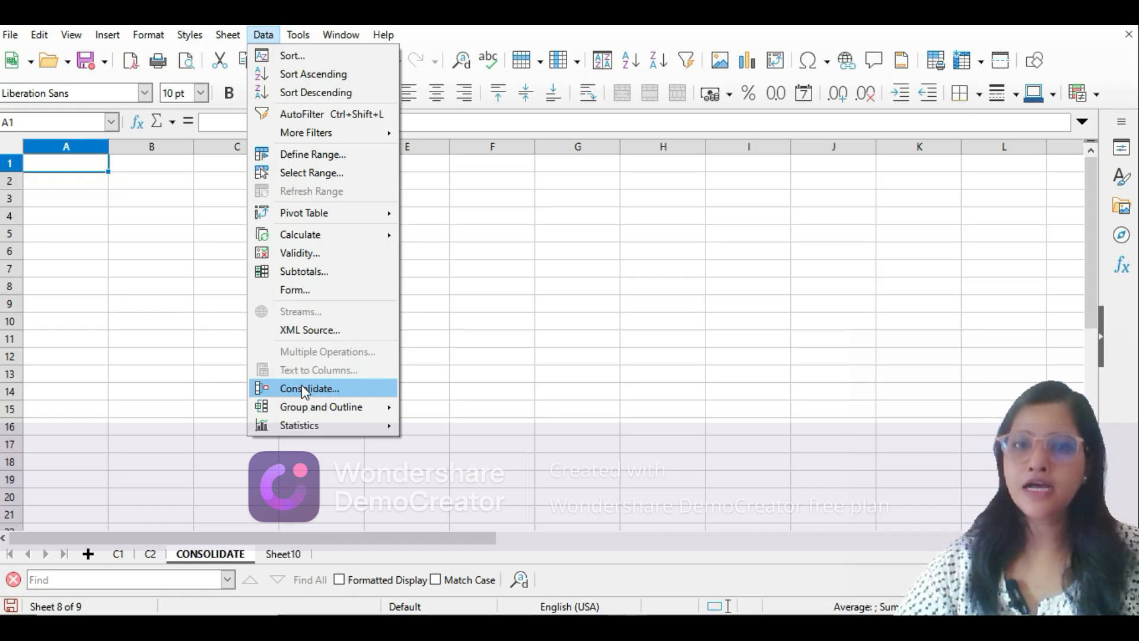
click(434, 283)
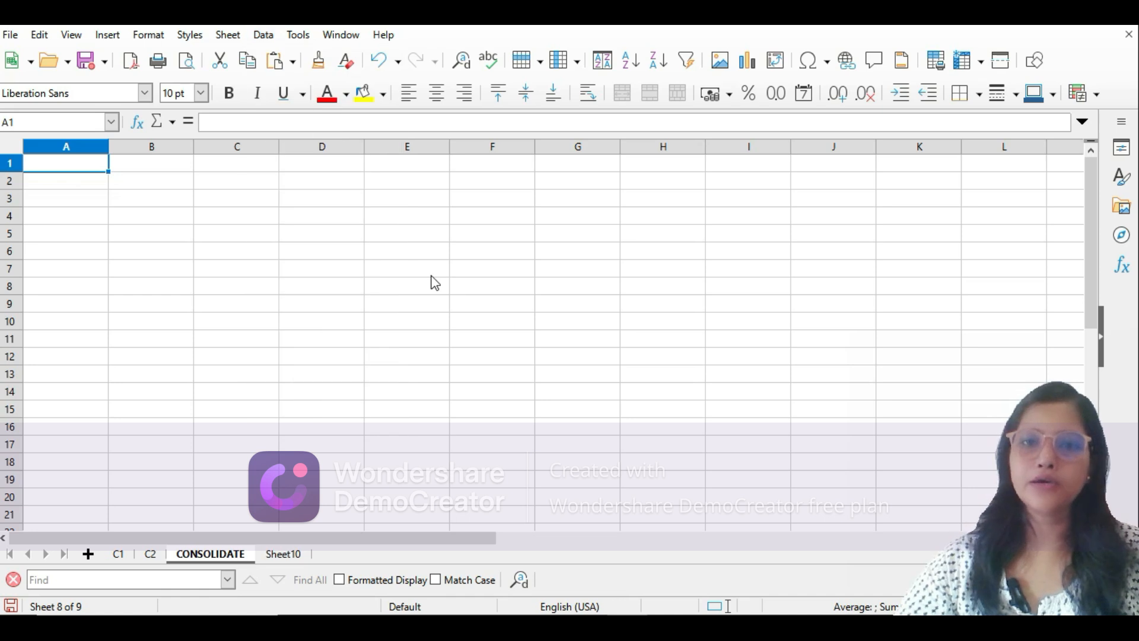
key(alt+d)
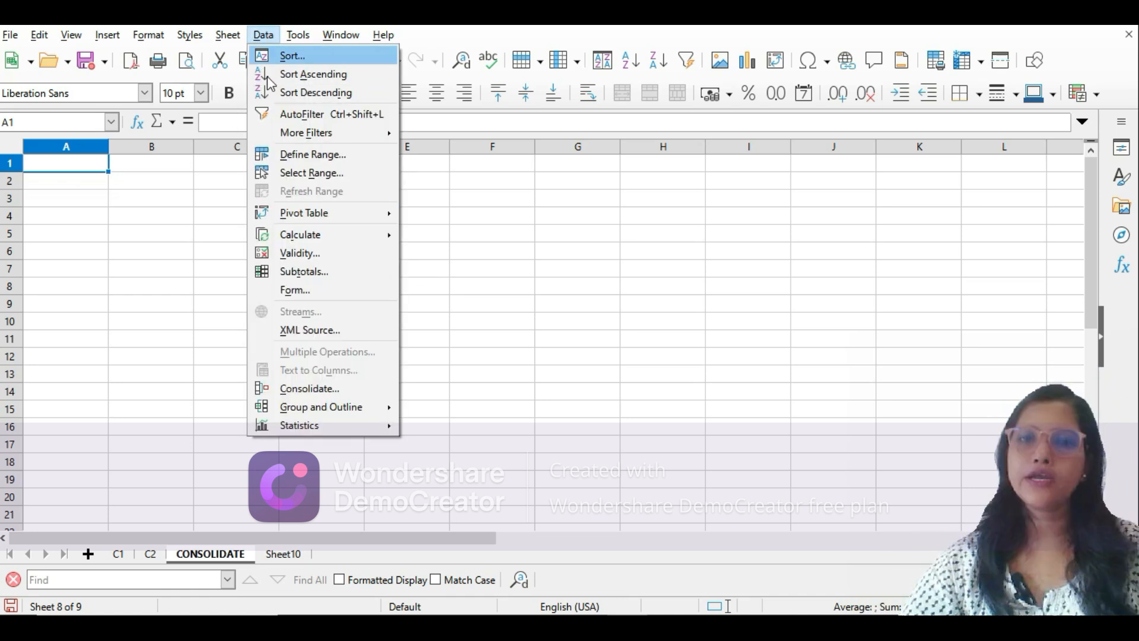
click(322, 393)
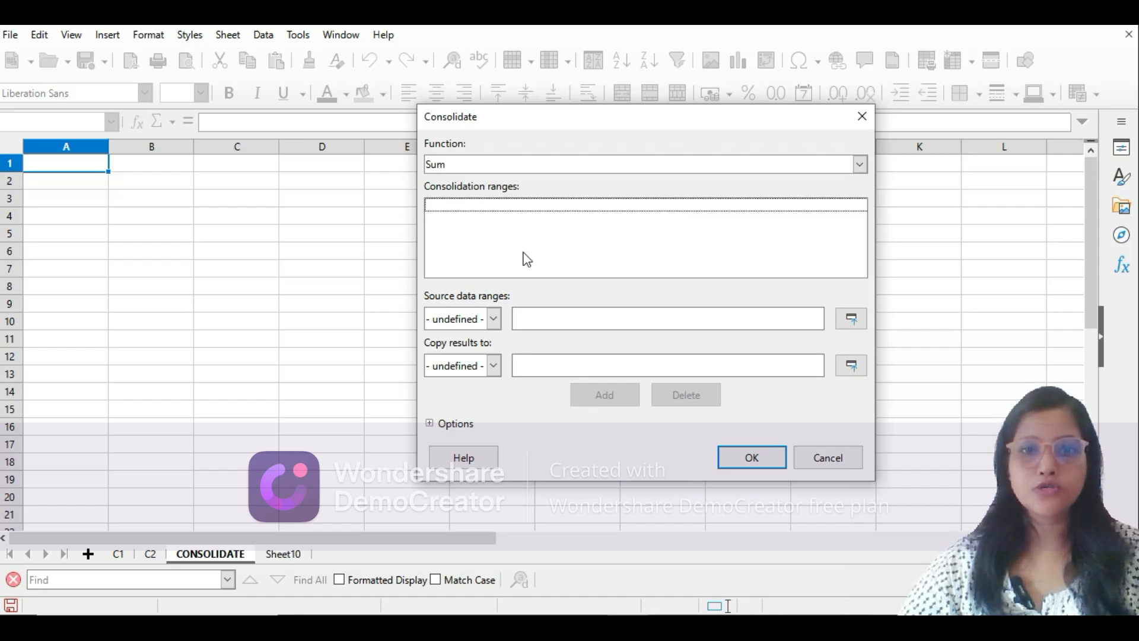
click(519, 325)
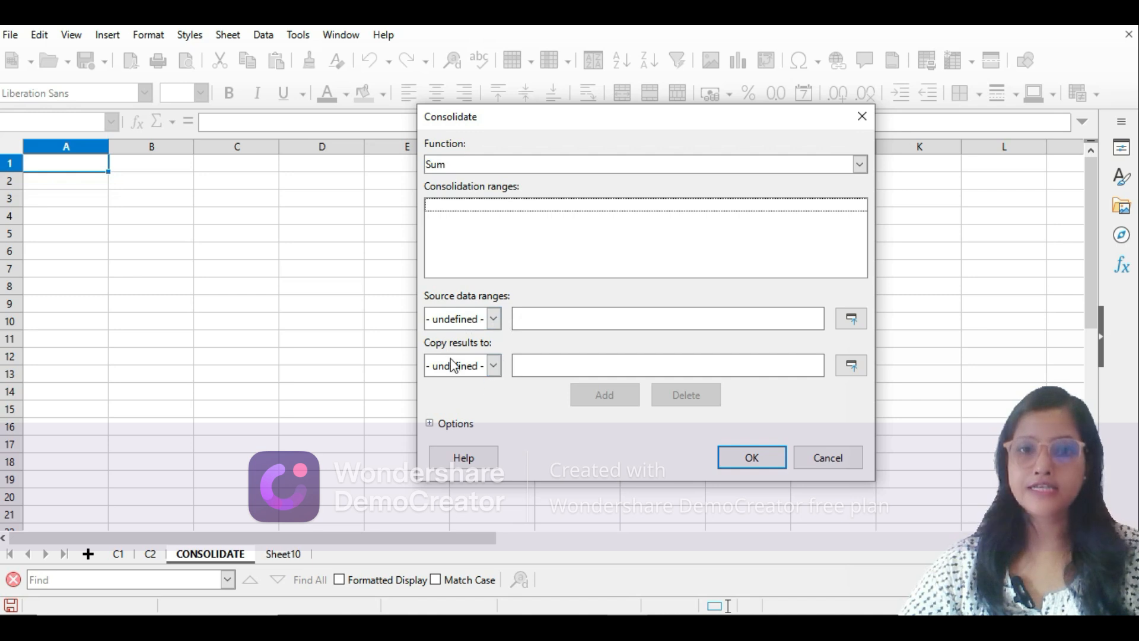
Step: In the consolidation options, enable Column labels and Link to source data, and leave Row labels off
click(429, 423)
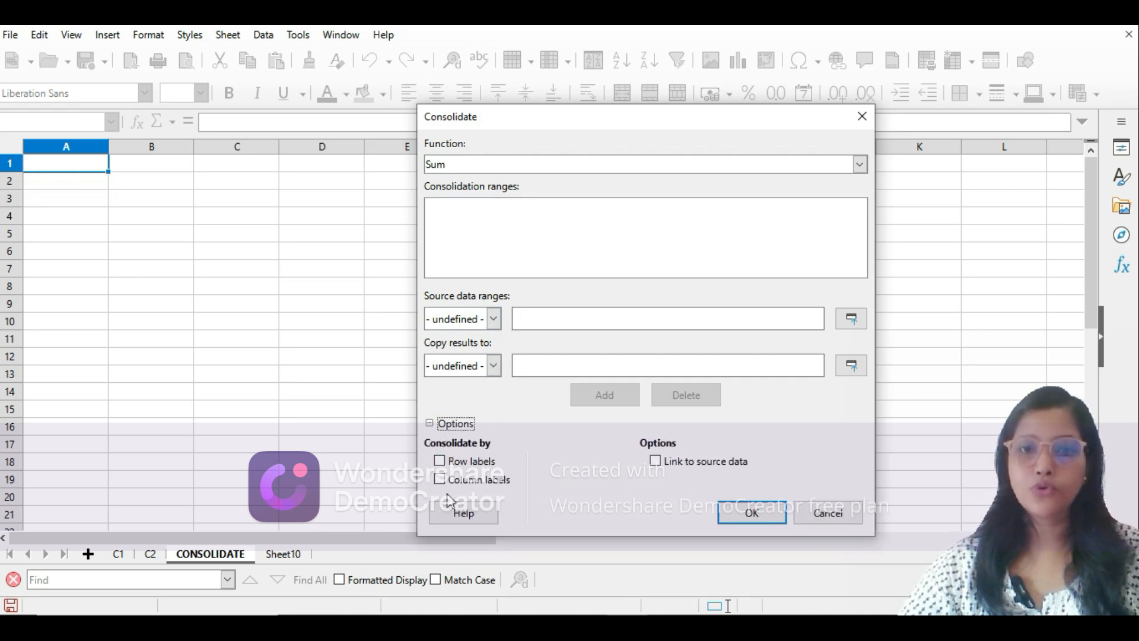
click(440, 462)
click(439, 479)
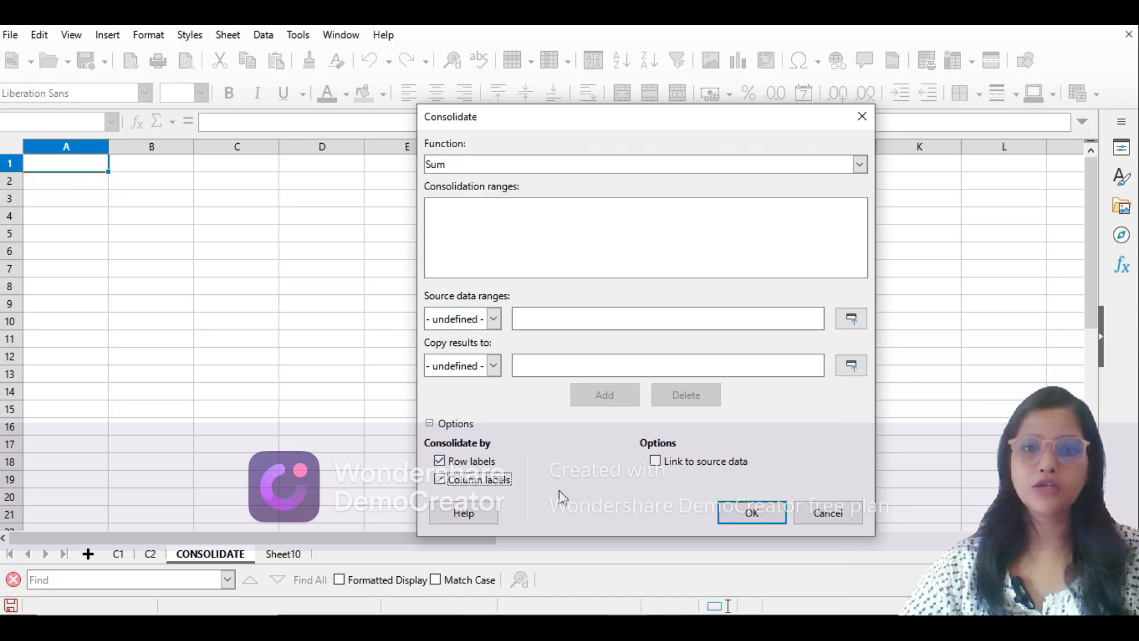
click(656, 462)
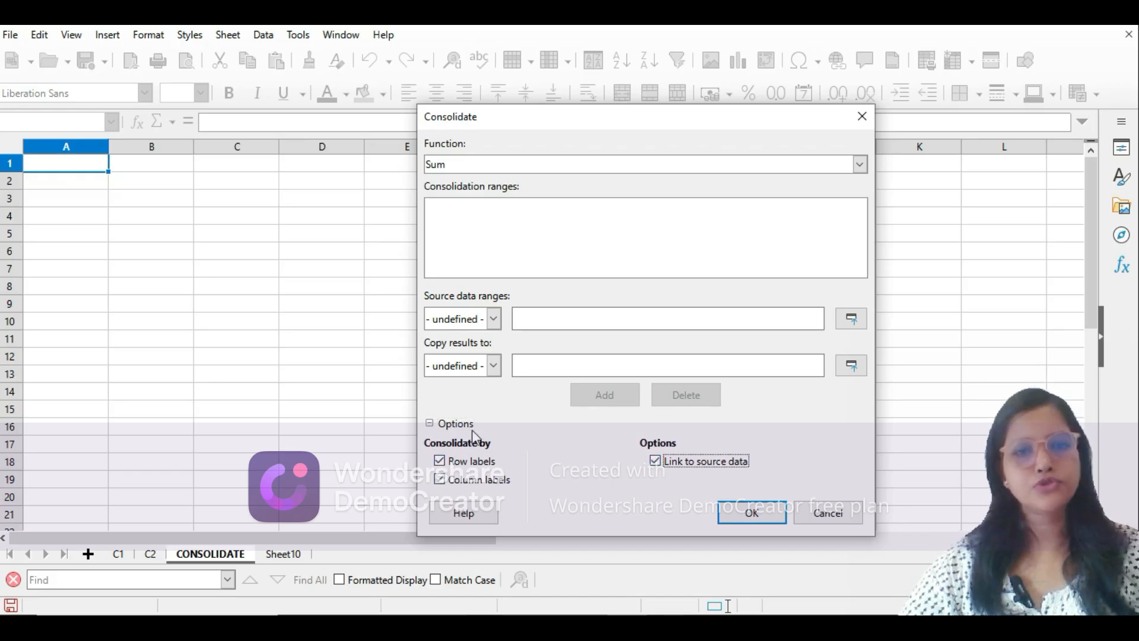
click(442, 463)
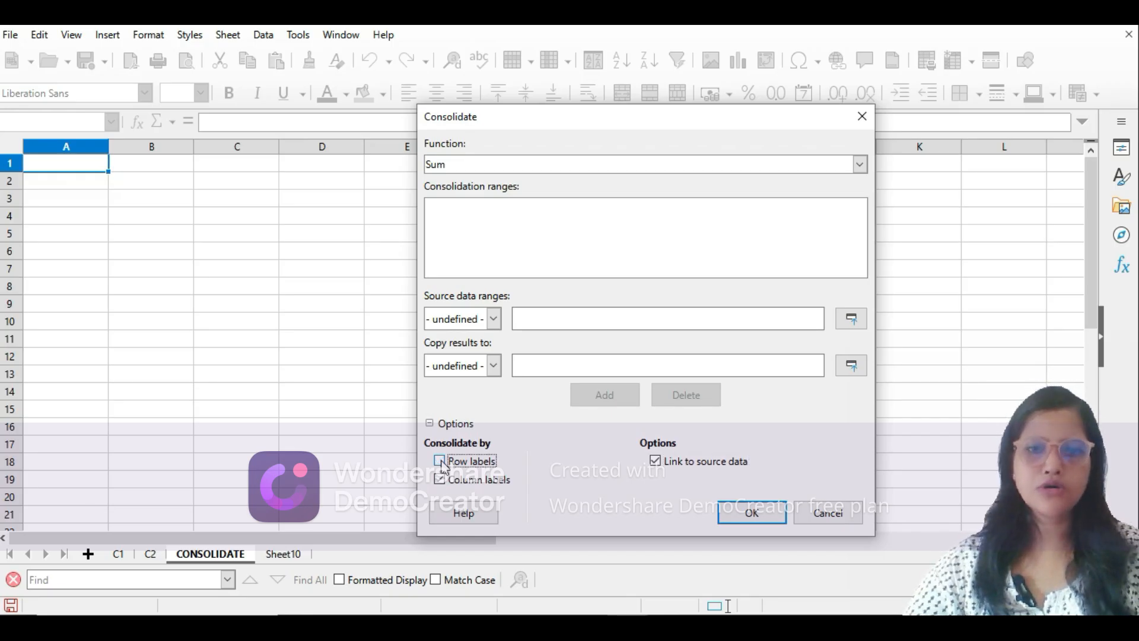
click(429, 423)
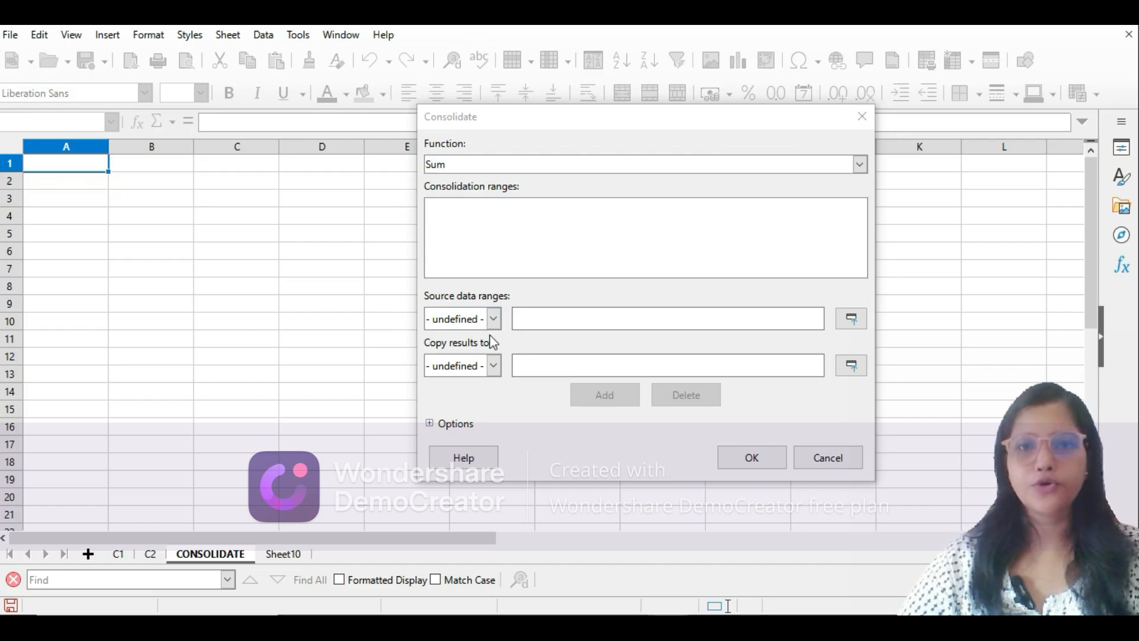
Step: Add range B2:C6 of sheet C1 to the consolidation ranges
click(501, 321)
click(546, 319)
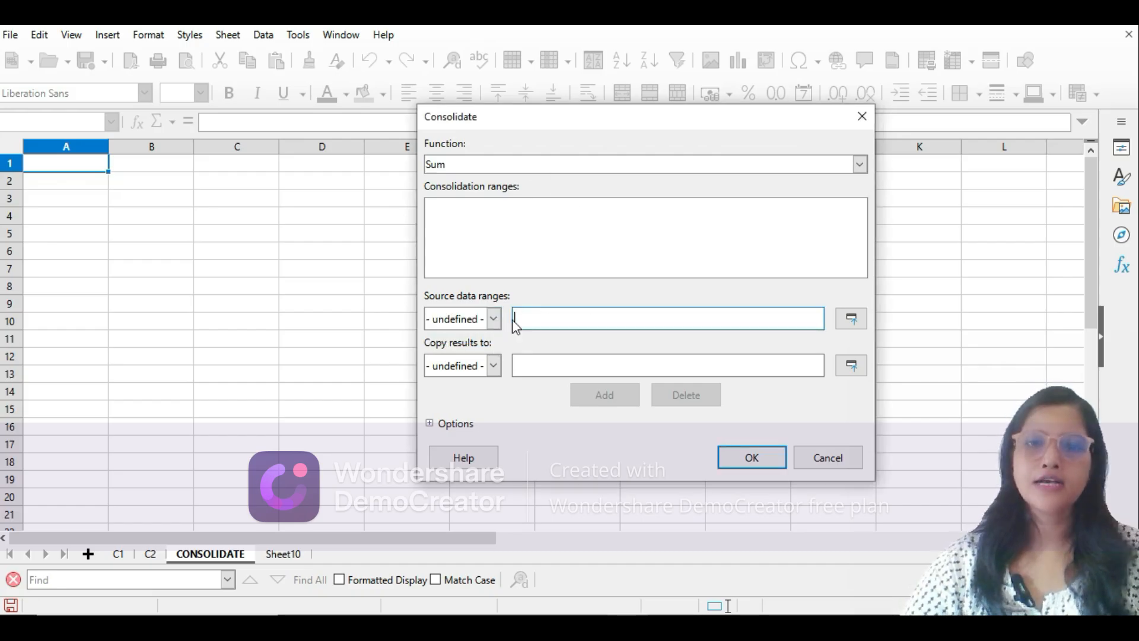
click(850, 323)
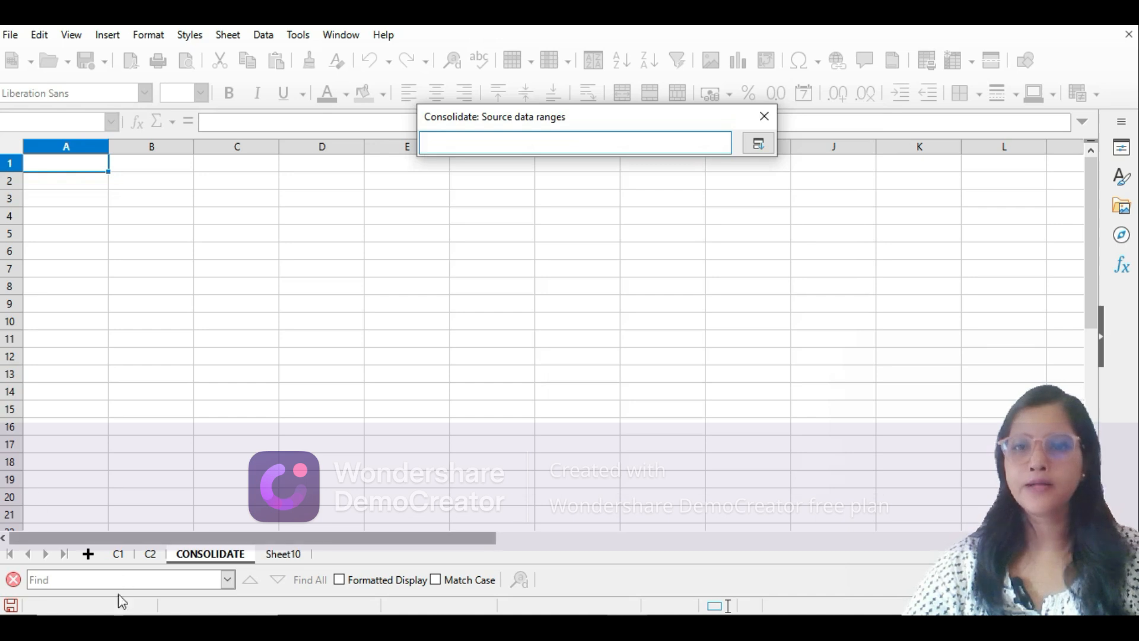
click(118, 554)
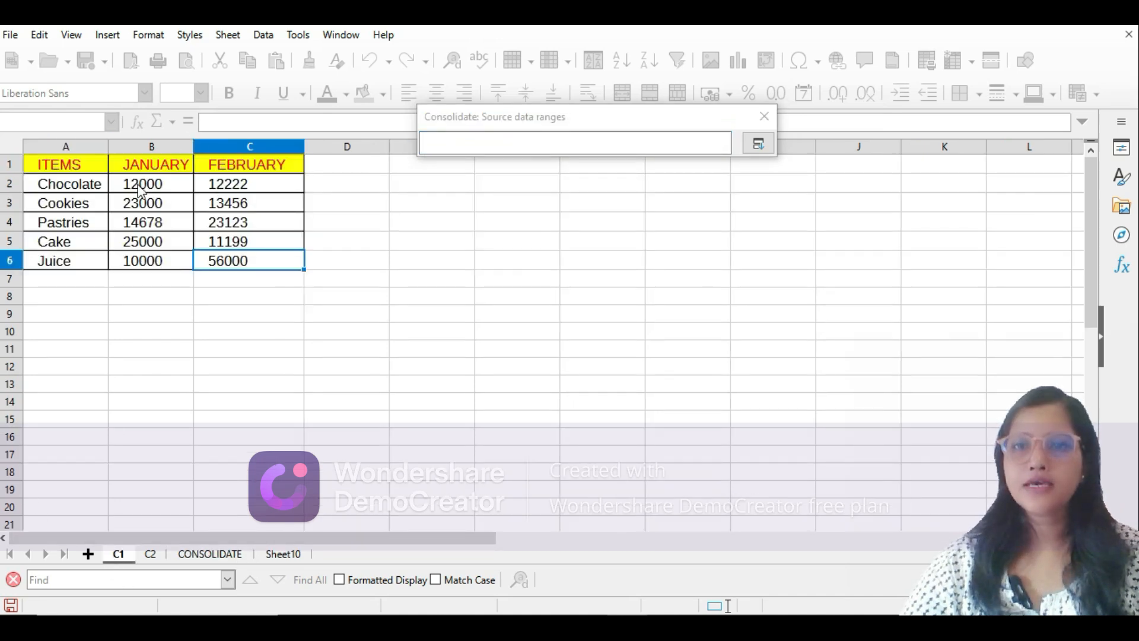
drag(137, 190, 236, 267)
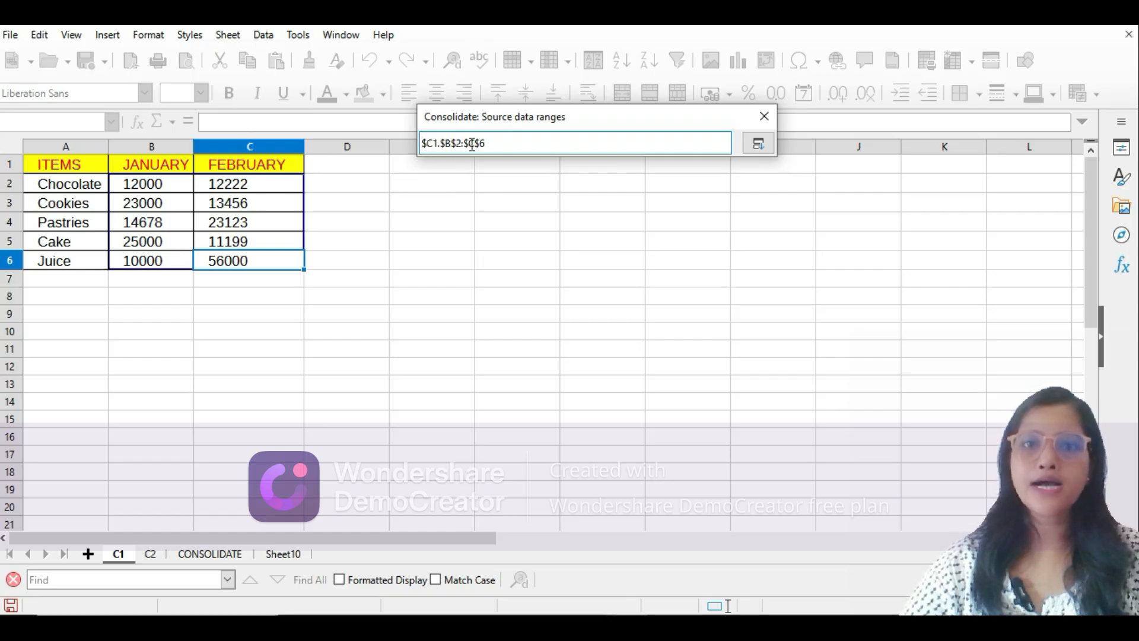
click(758, 144)
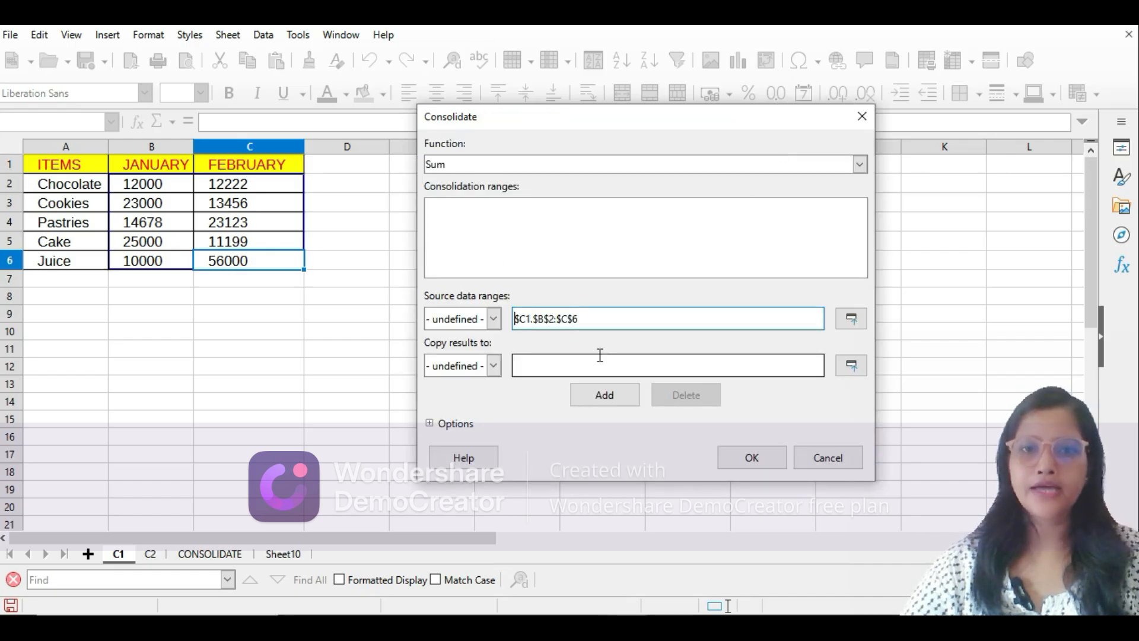
click(604, 396)
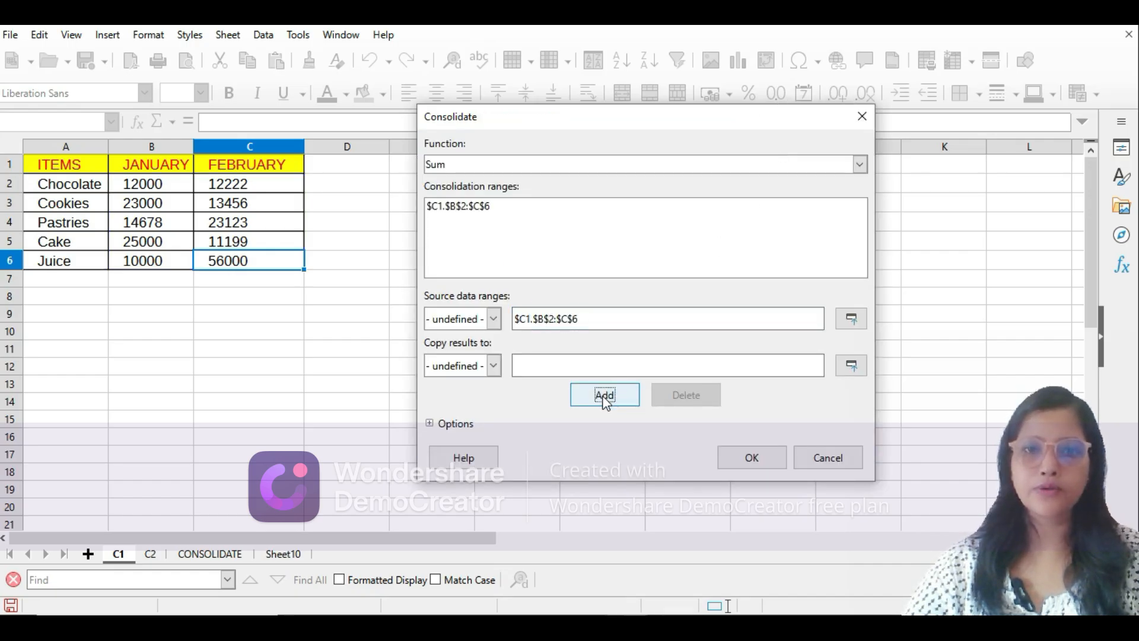
Step: Clear the source data range, and add range B2:C6 of sheet C2 to the consolidation ranges
click(599, 316)
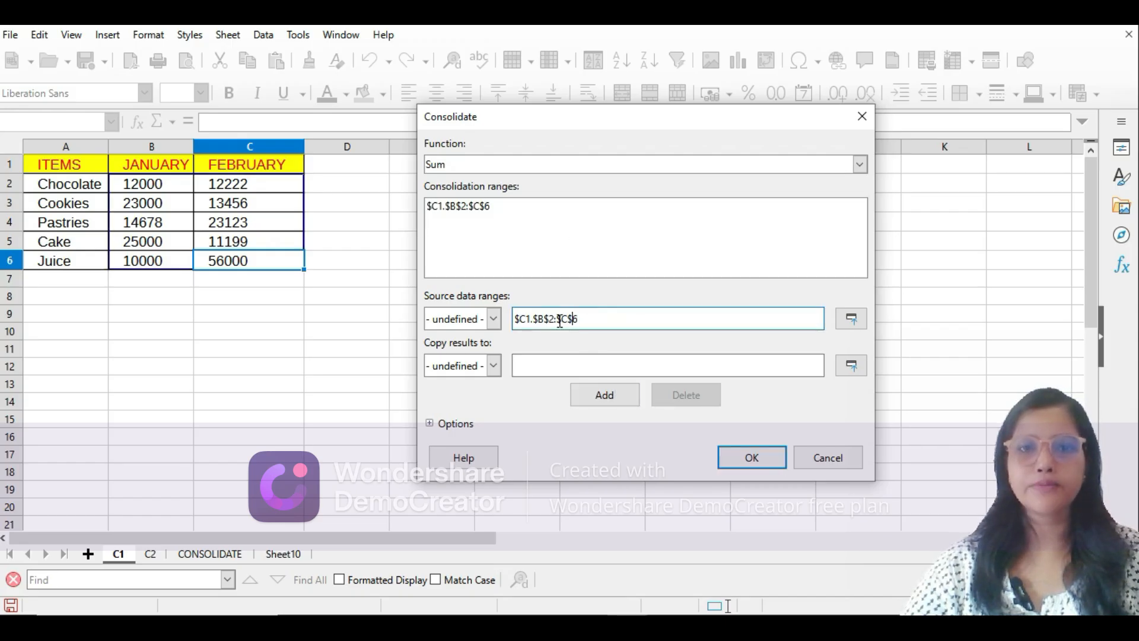
drag(560, 321, 487, 328)
key(BackSpace)
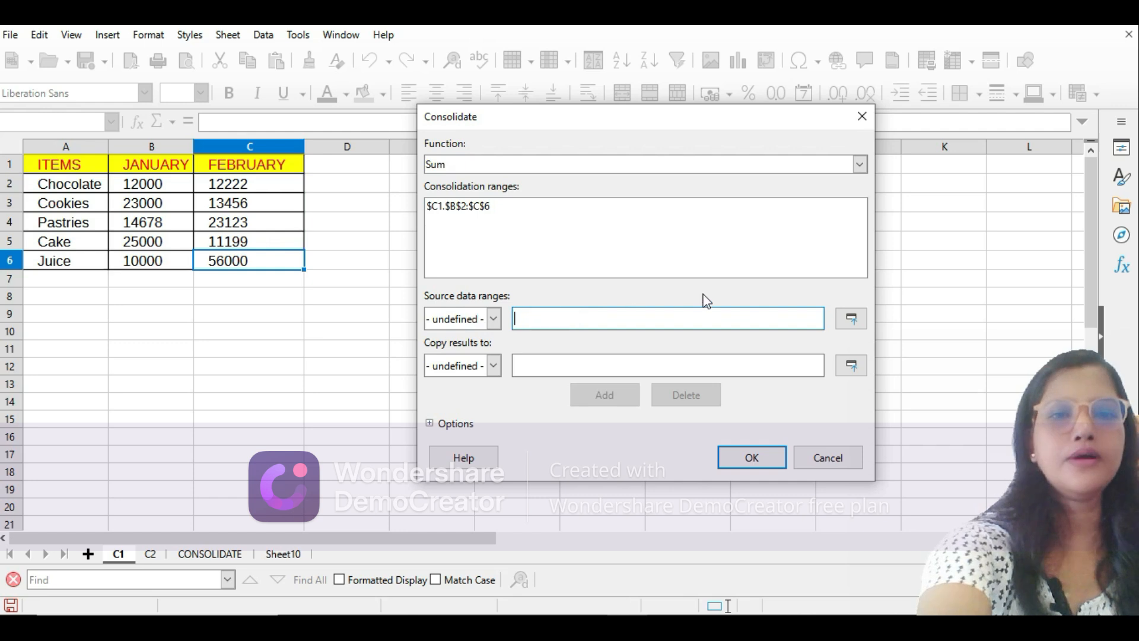
click(852, 318)
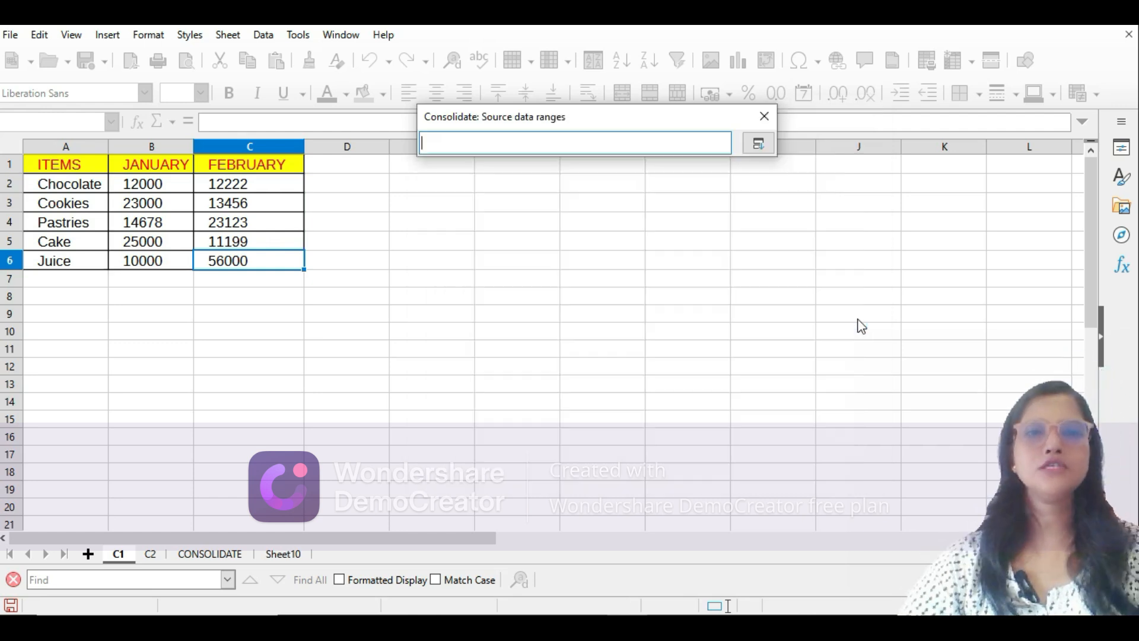
click(150, 554)
drag(142, 184, 218, 260)
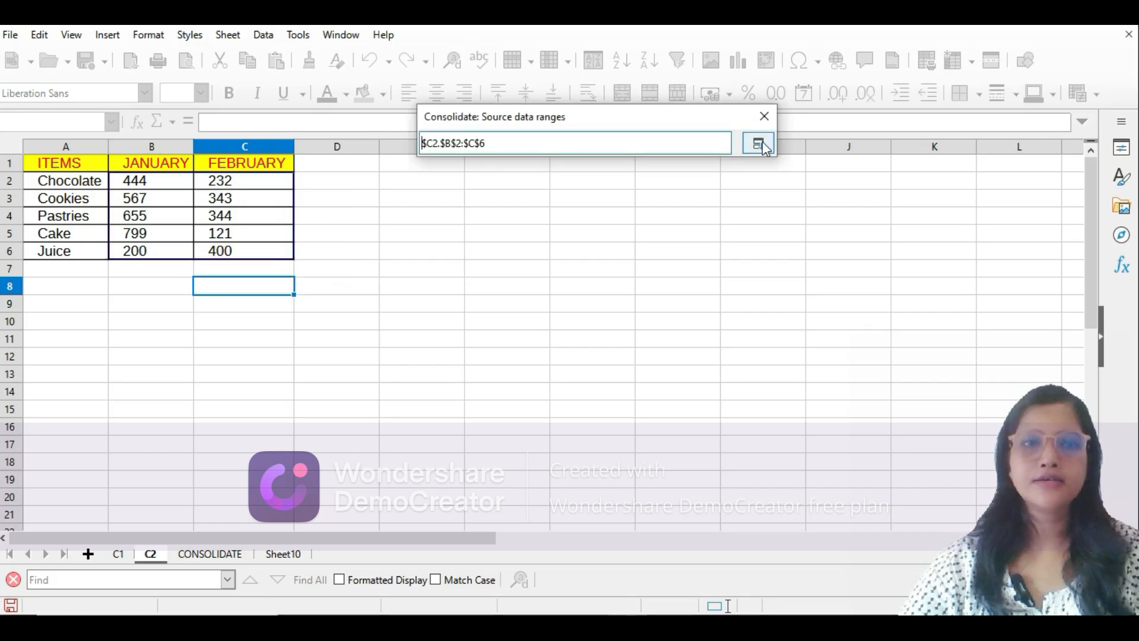
click(758, 144)
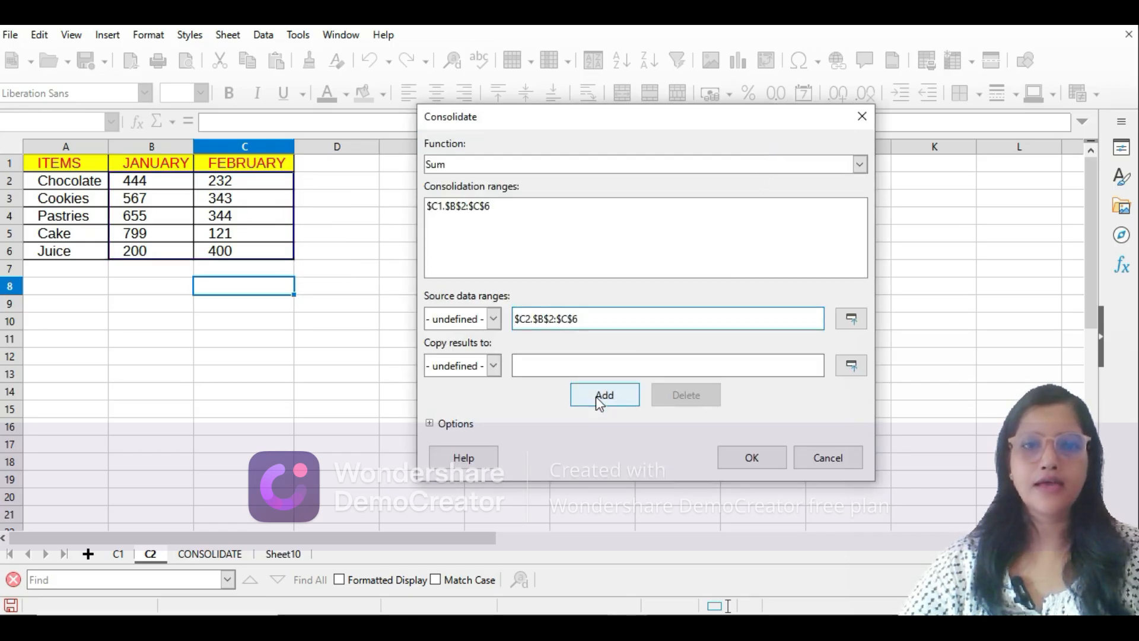
click(595, 396)
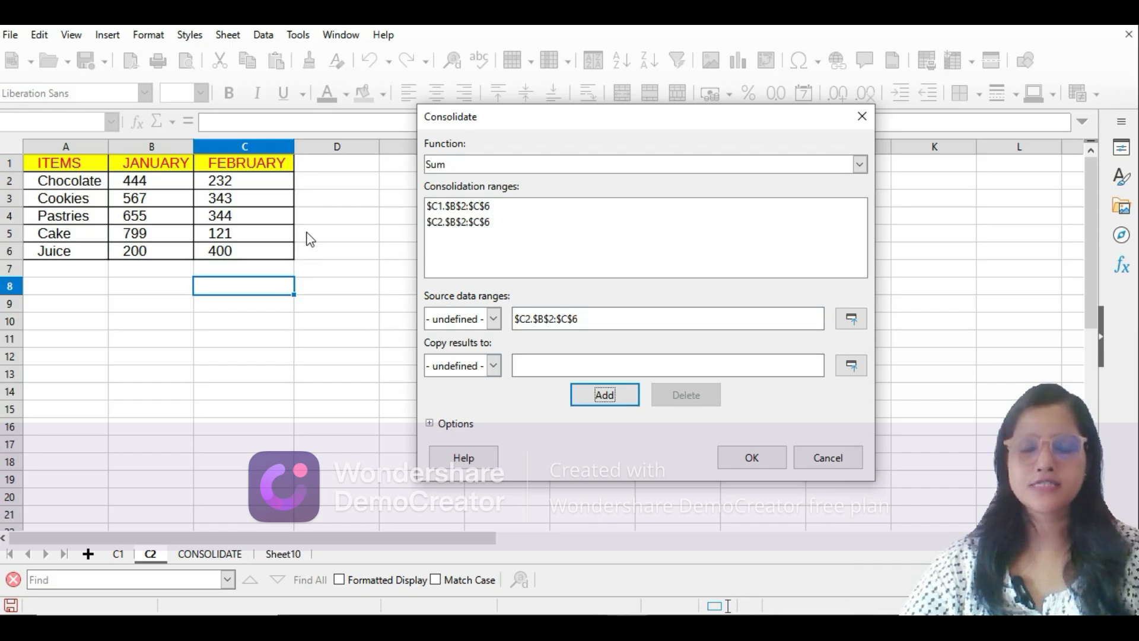
Step: Set cell B2 of the CONSOLIDATE sheet as the place to copy the consolidation results to
click(522, 364)
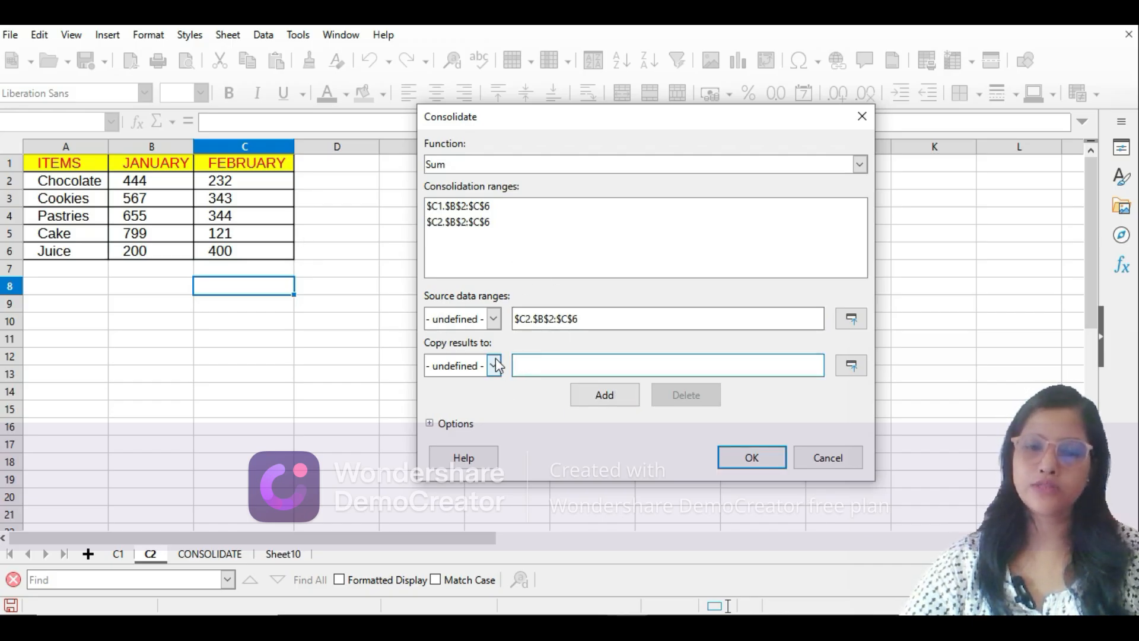
click(851, 366)
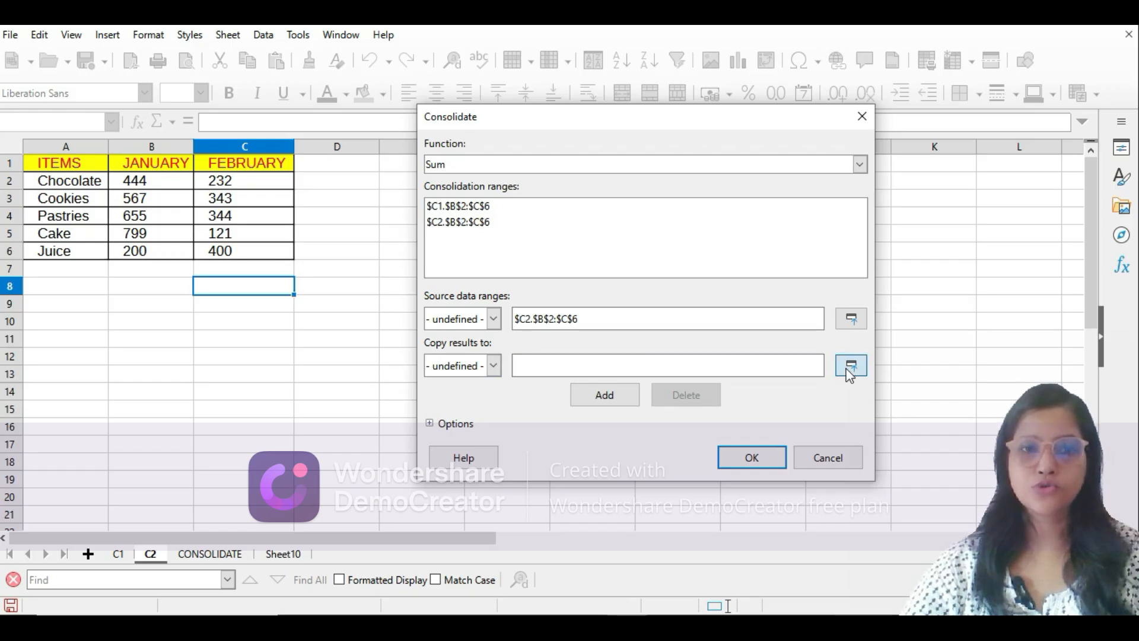
click(227, 554)
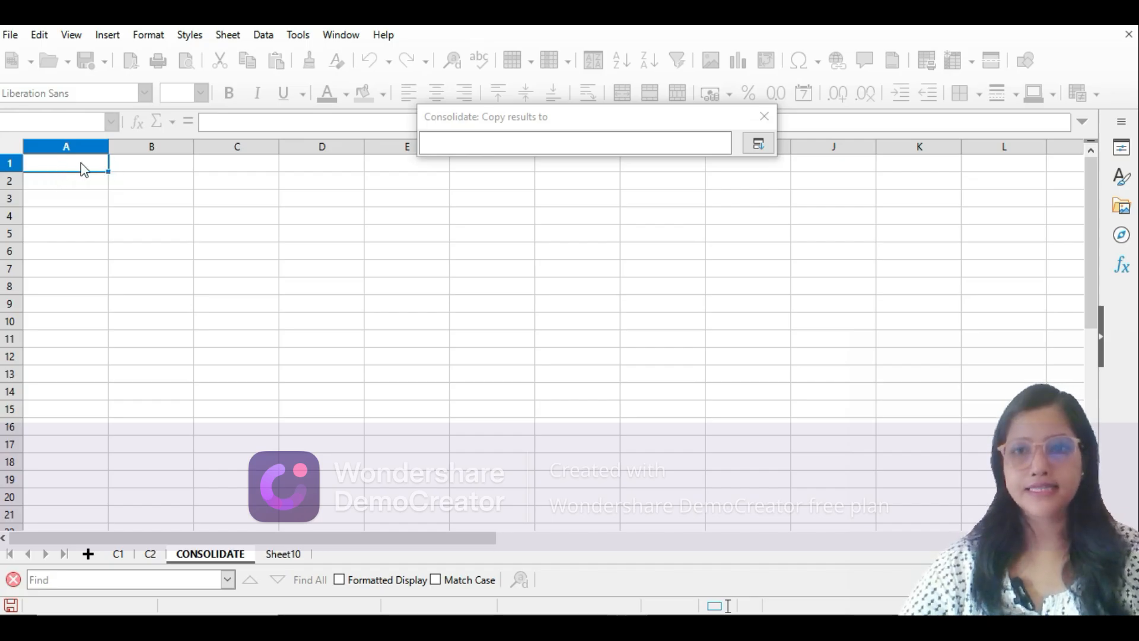
click(157, 559)
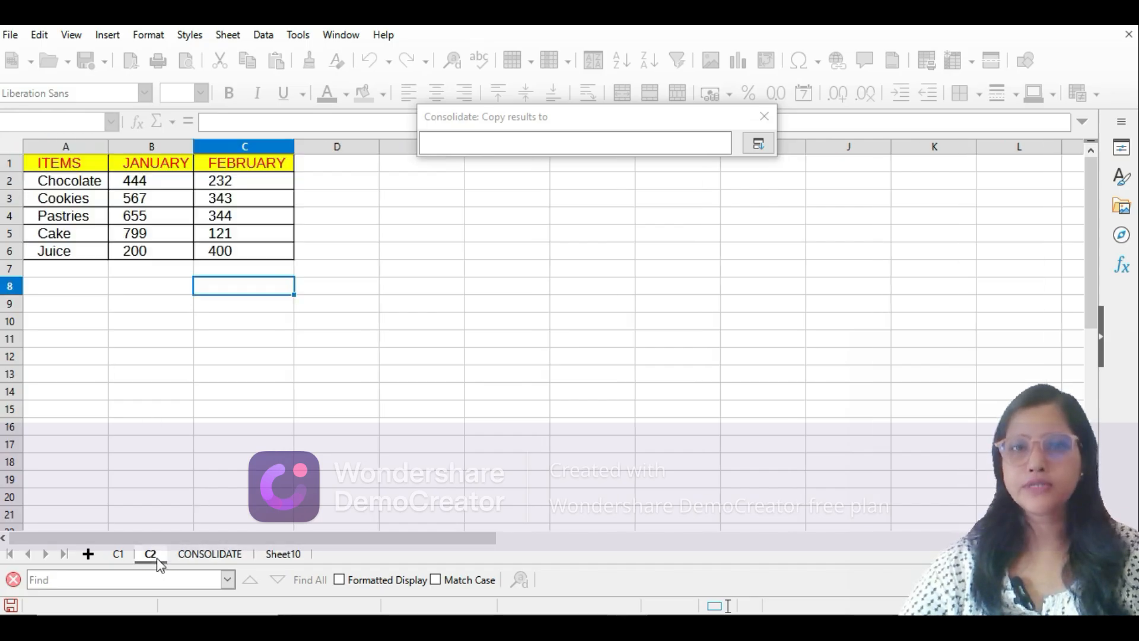
drag(65, 168, 217, 261)
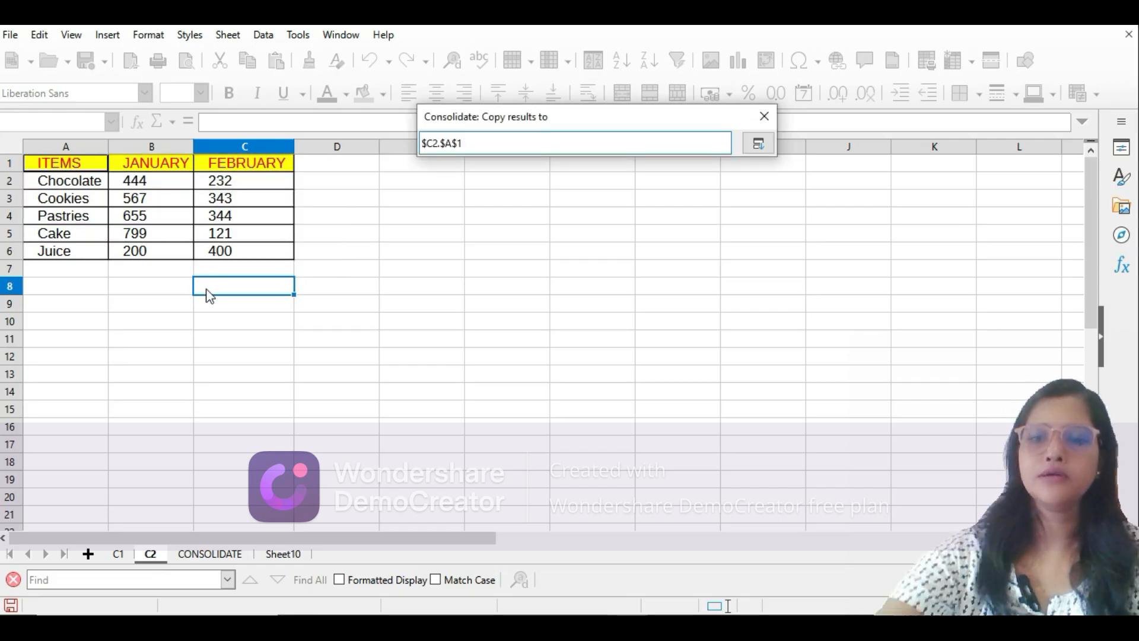
click(198, 554)
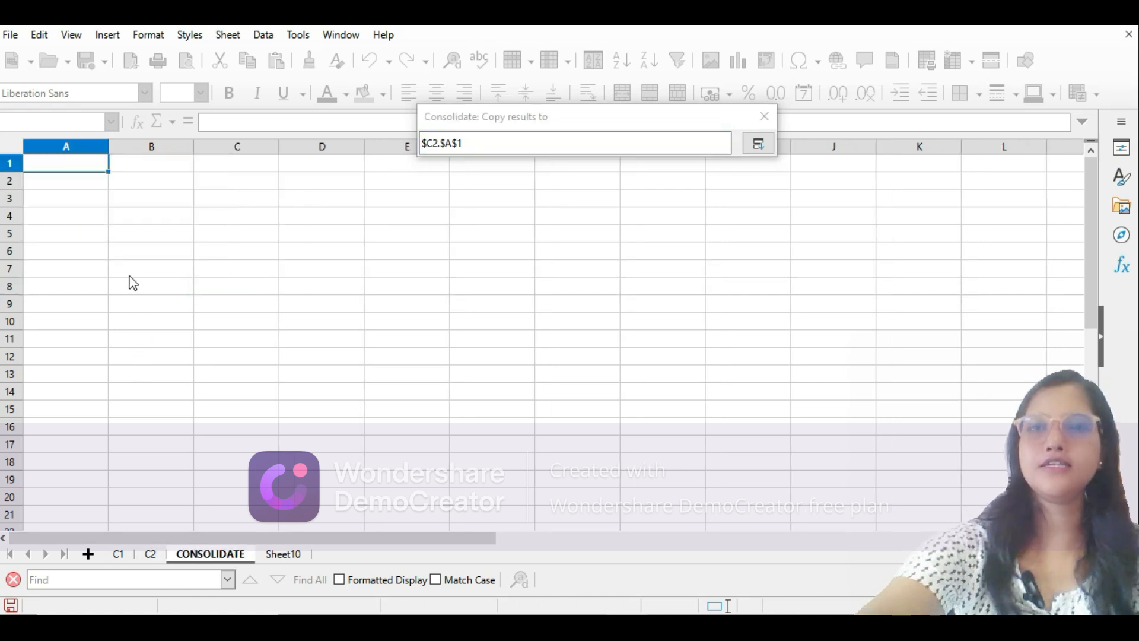
click(85, 168)
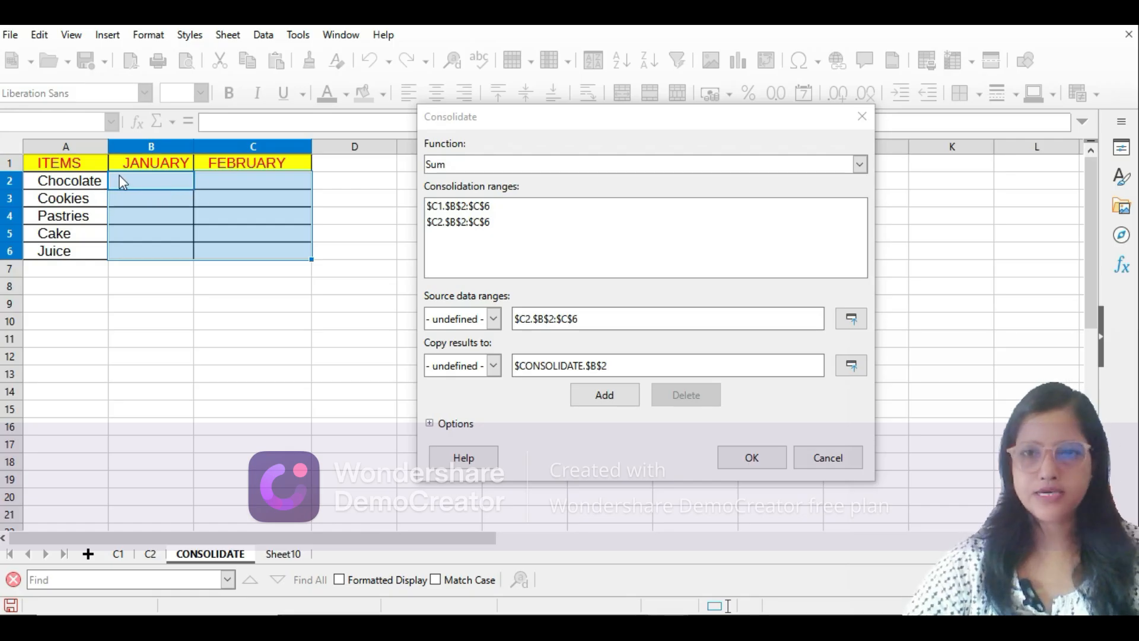
Step: Run the Sum consolidation of the C1 and C2 ranges into the CONSOLIDATE sheet
click(606, 396)
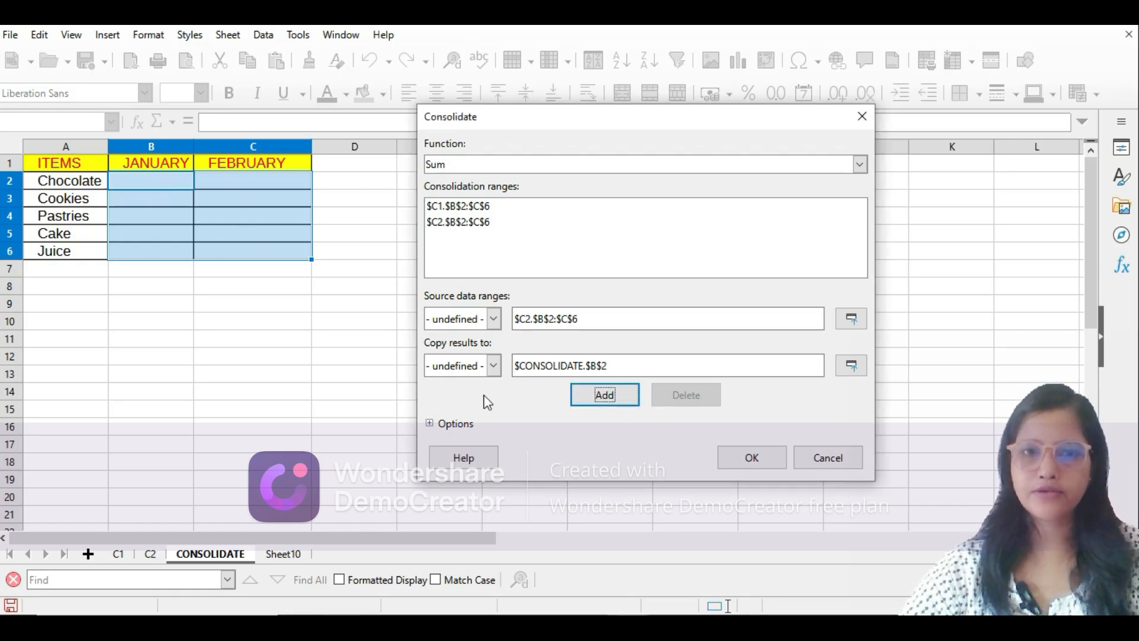
click(611, 366)
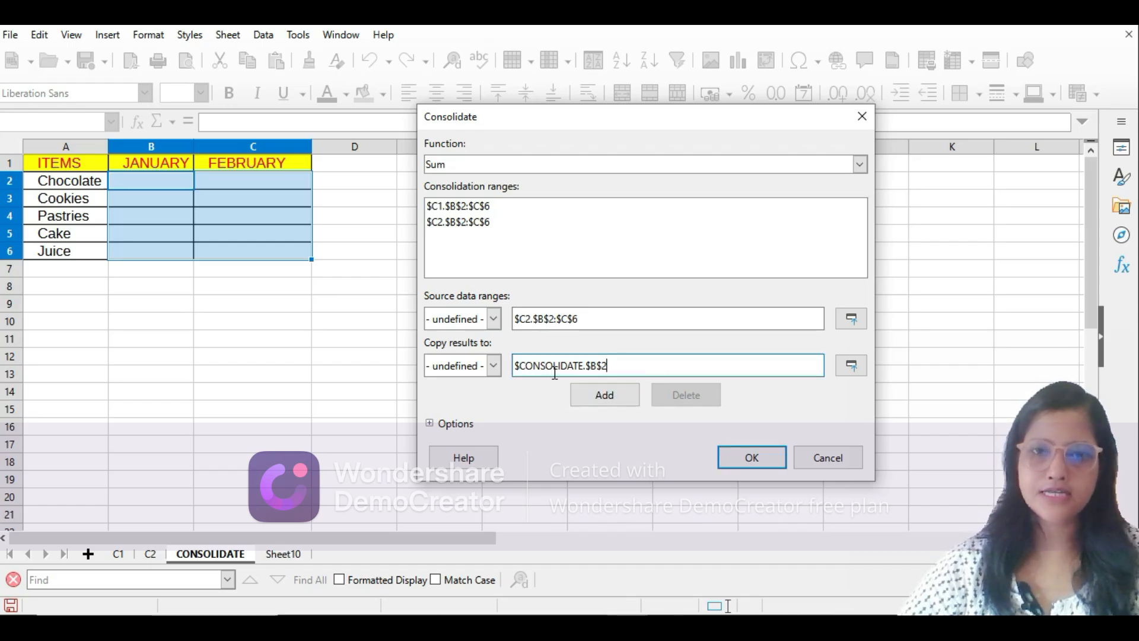
click(591, 394)
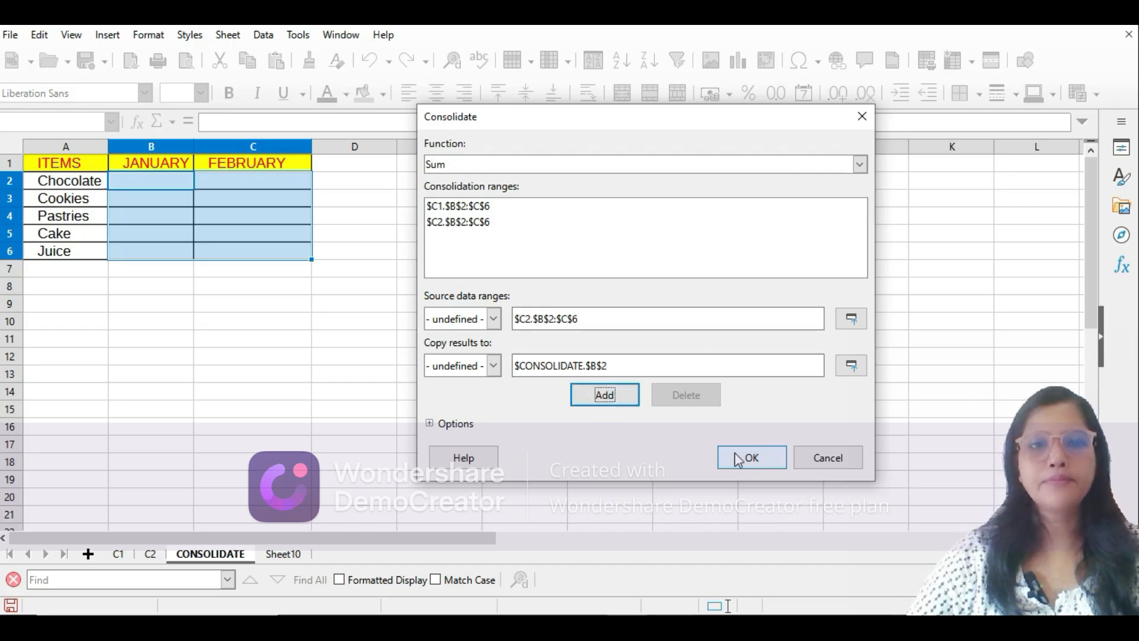
click(754, 466)
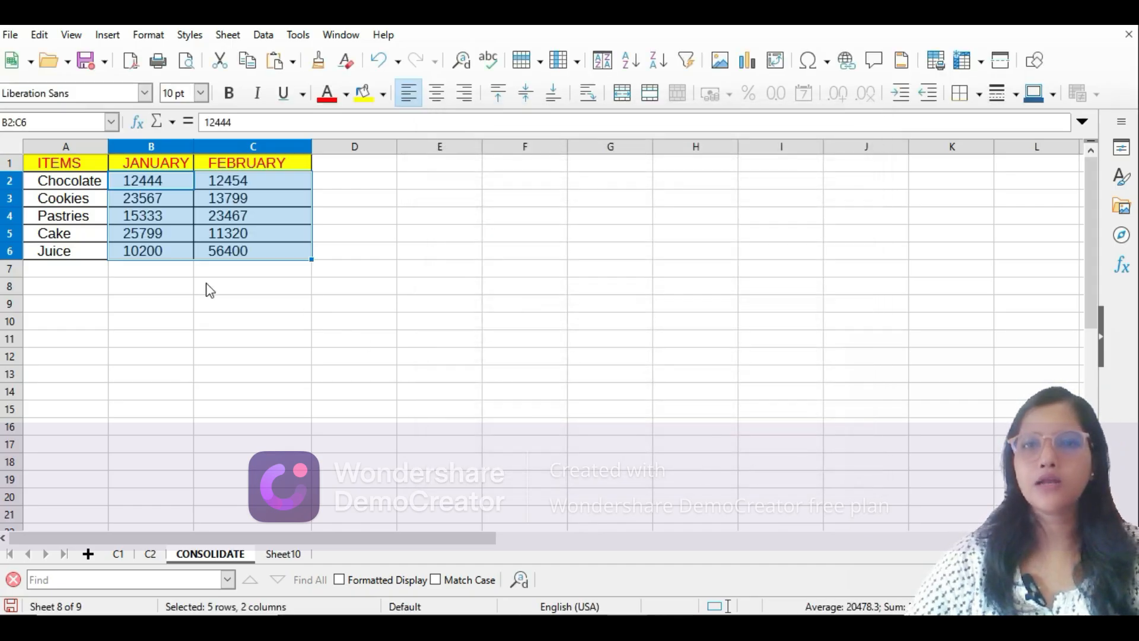
Step: Compare the source figures on sheets C1 and C2 with the consolidated figures on the CONSOLIDATE sheet
click(118, 553)
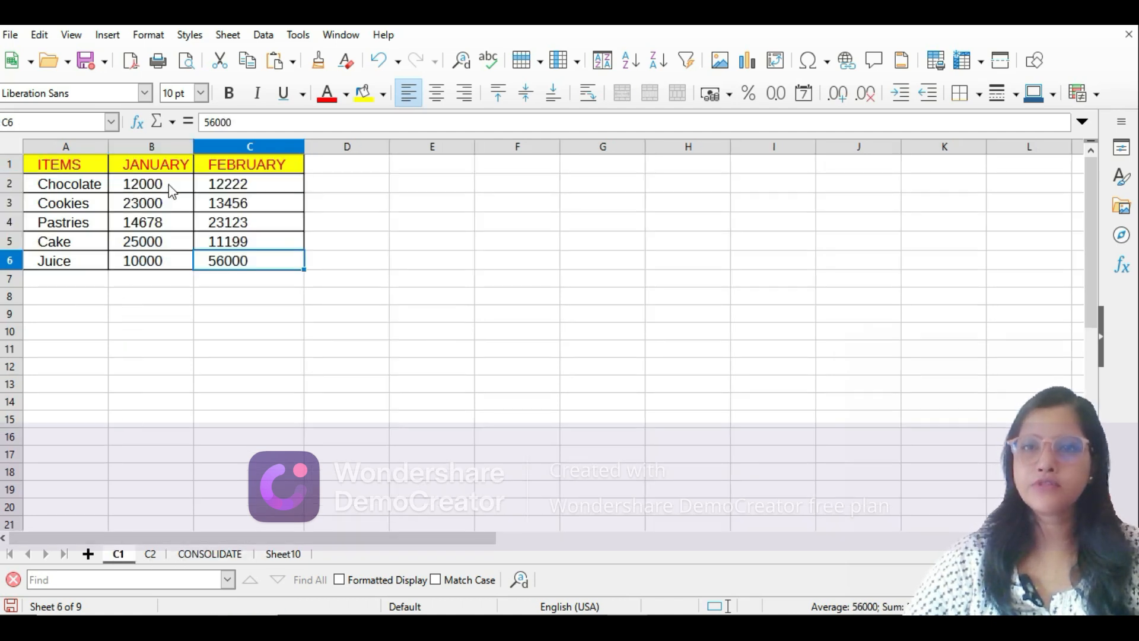
click(157, 553)
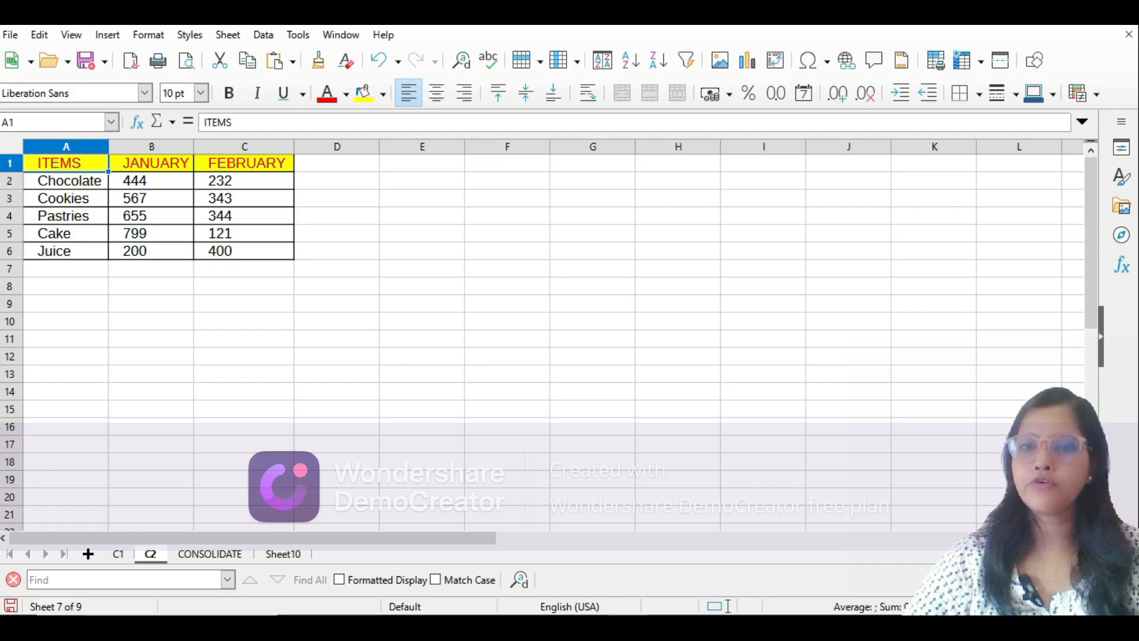
click(190, 556)
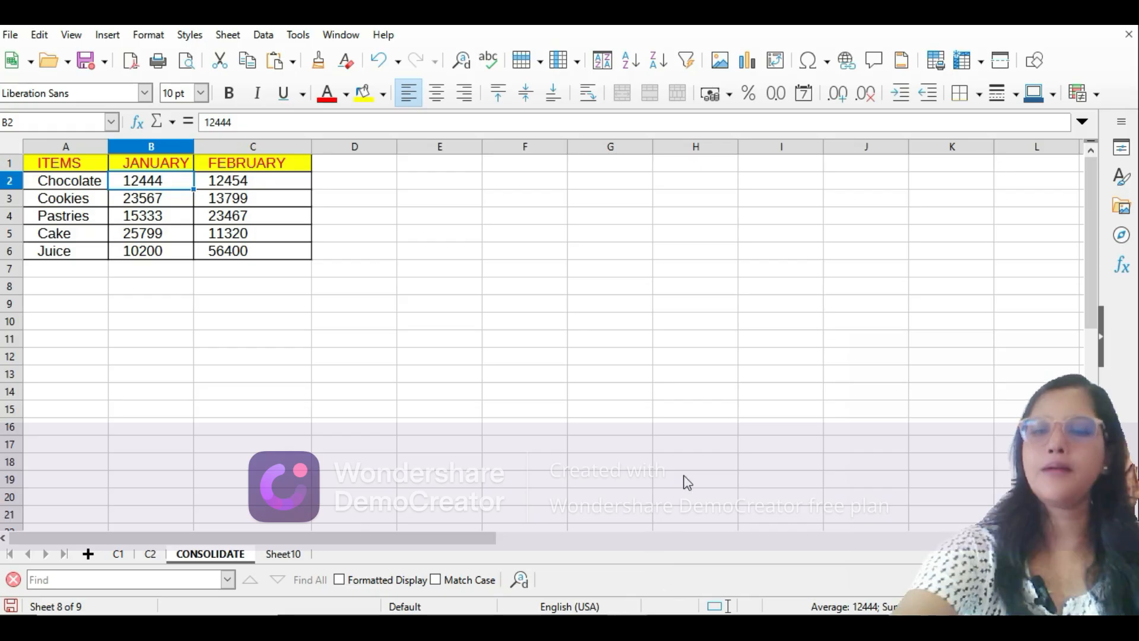
key(alt+Tab)
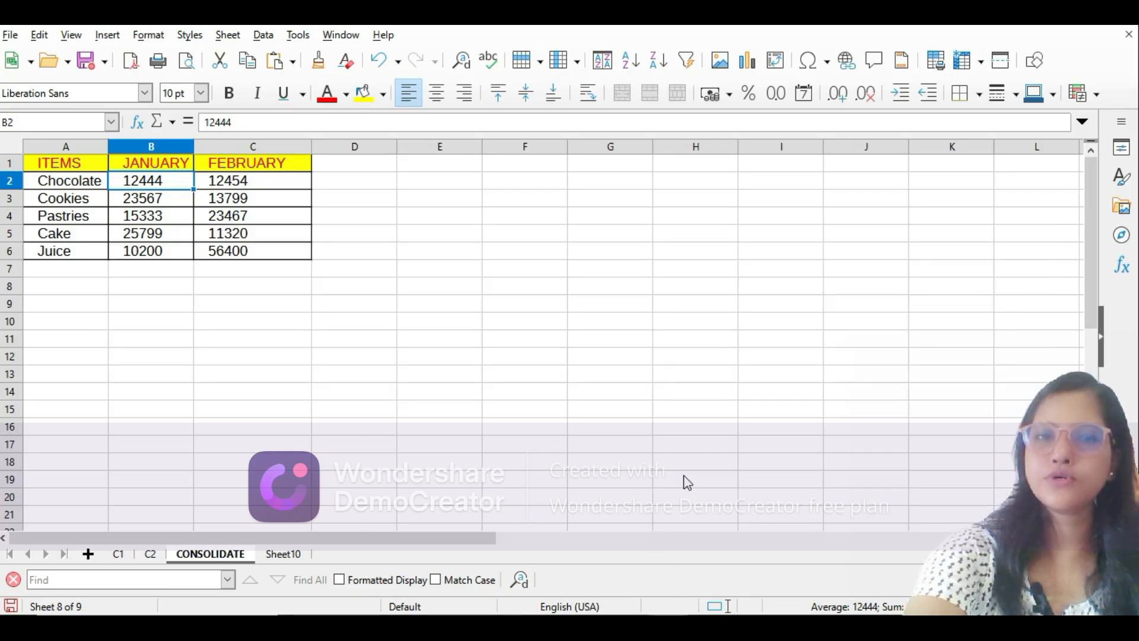
key(alt+Tab)
key(alt+Tab)
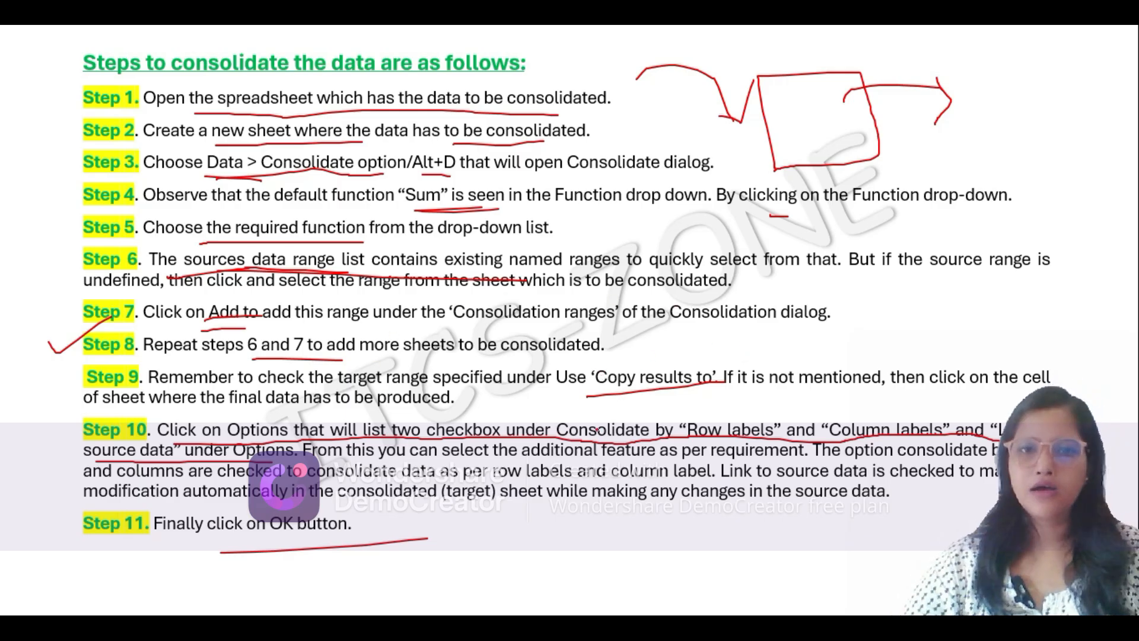
key(Right)
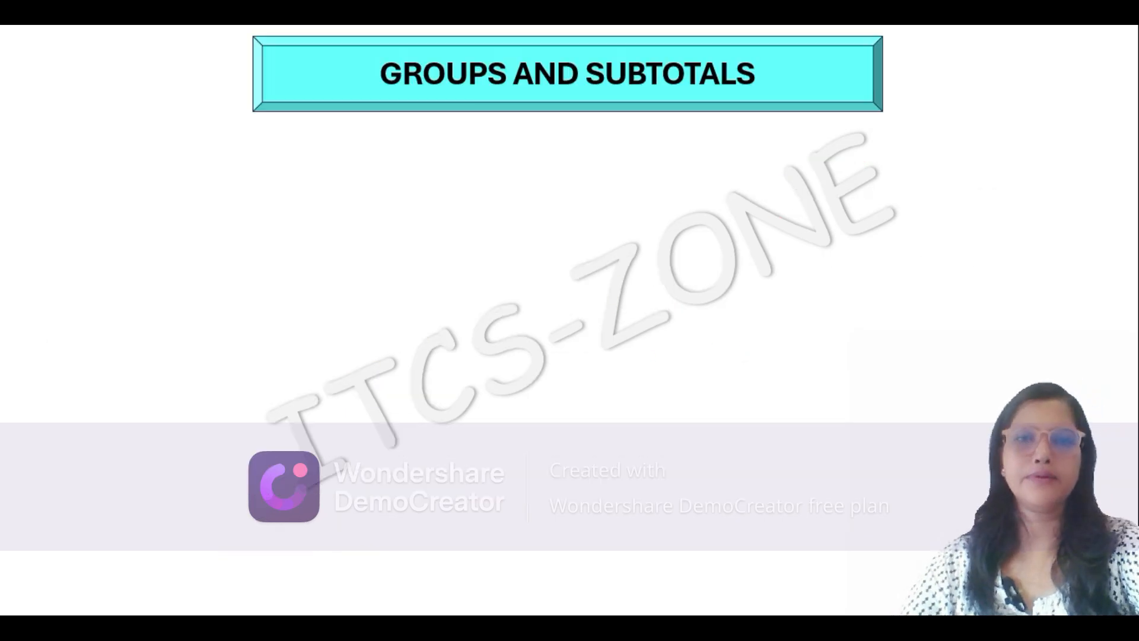
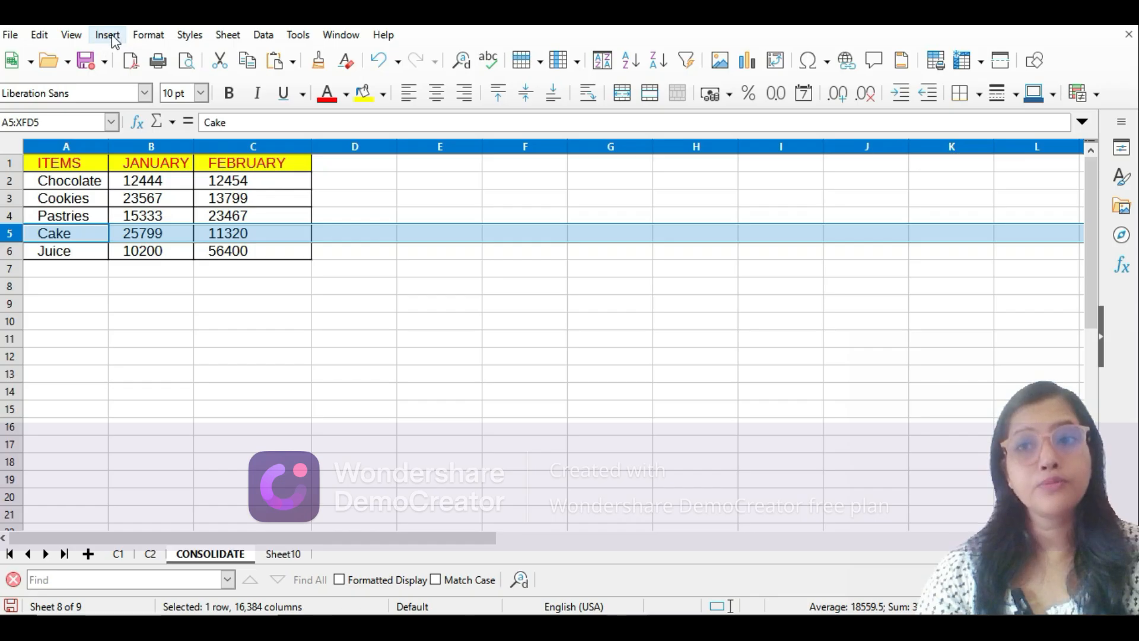
Step: Search the Function Wizard for SUBT, view the arguments of the SUBTOTAL function, and close the wizard without inserting it
click(108, 35)
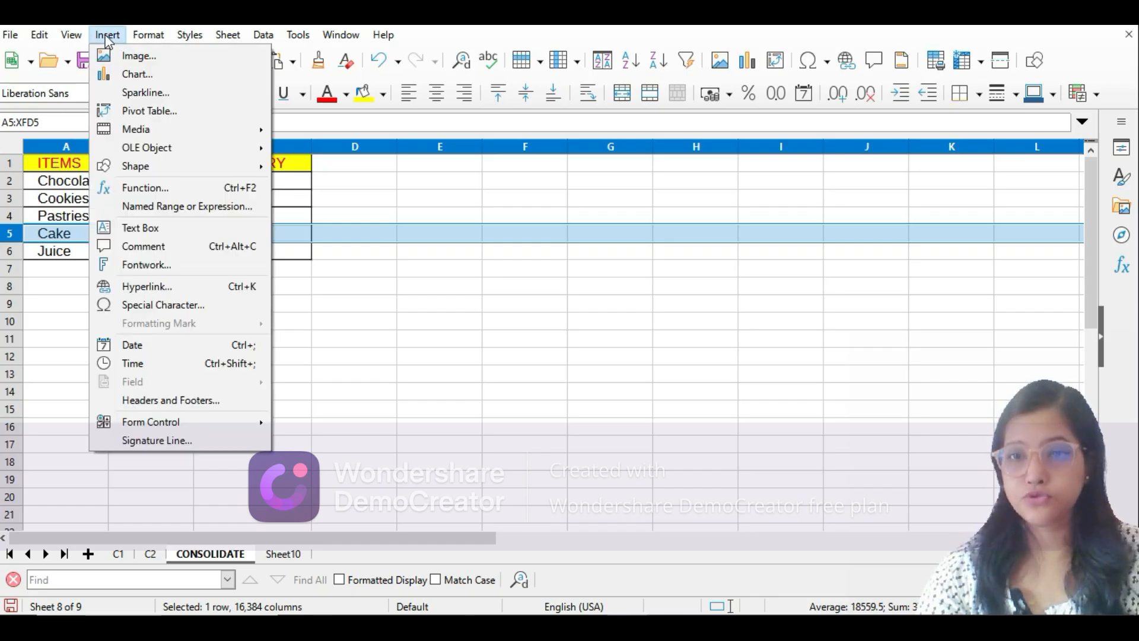
key(Escape)
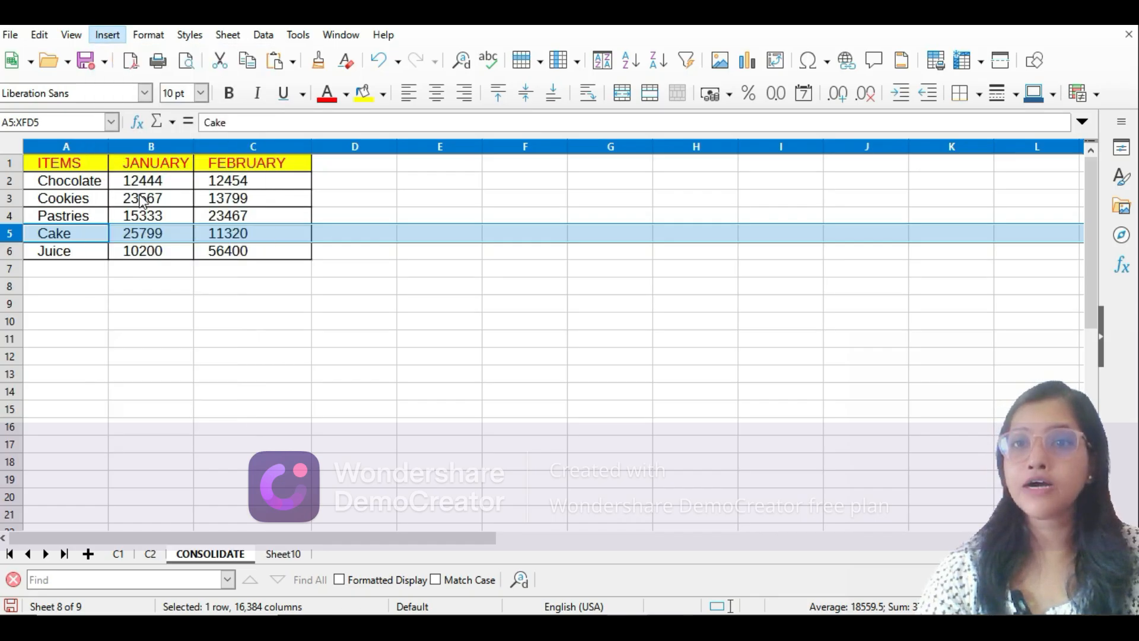
key(ctrl+F2)
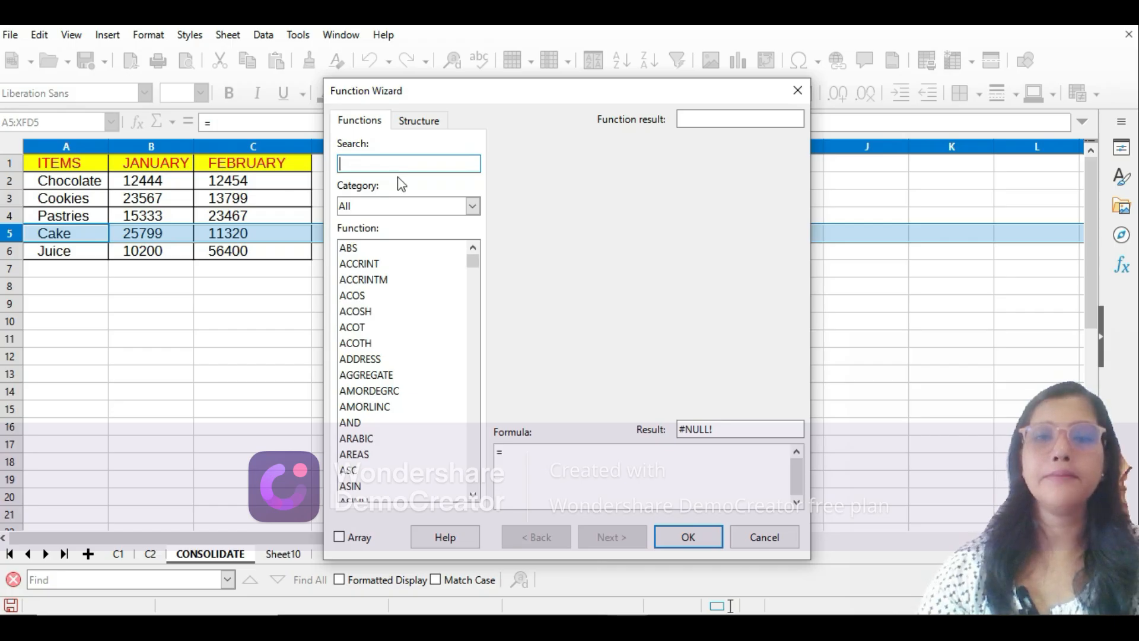
drag(475, 270, 466, 493)
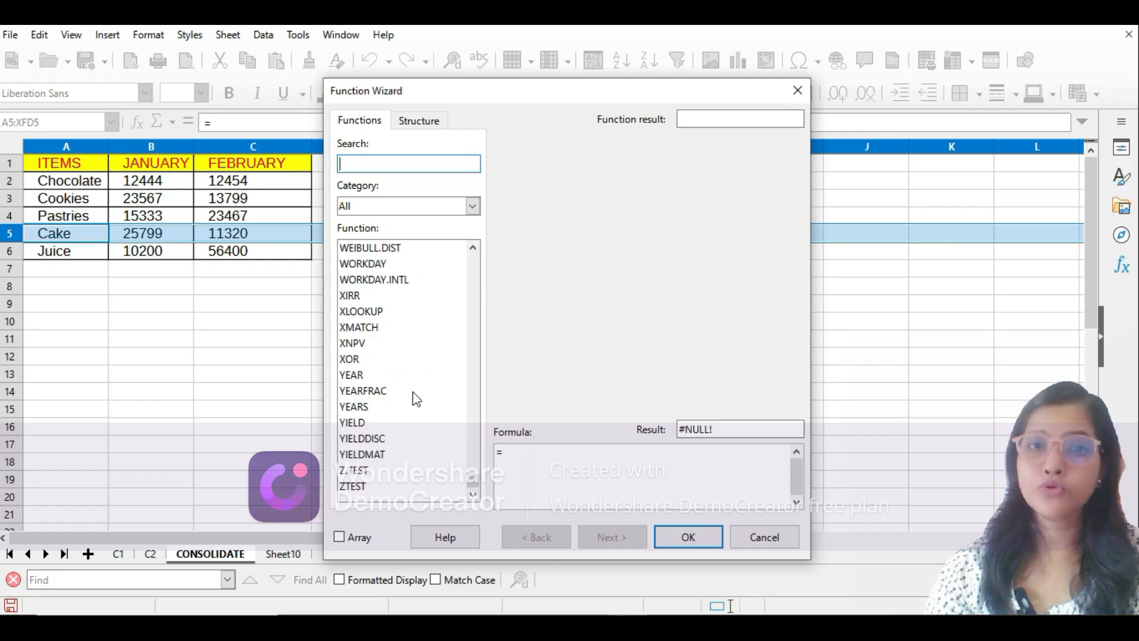
click(344, 166)
text(SUBTI)
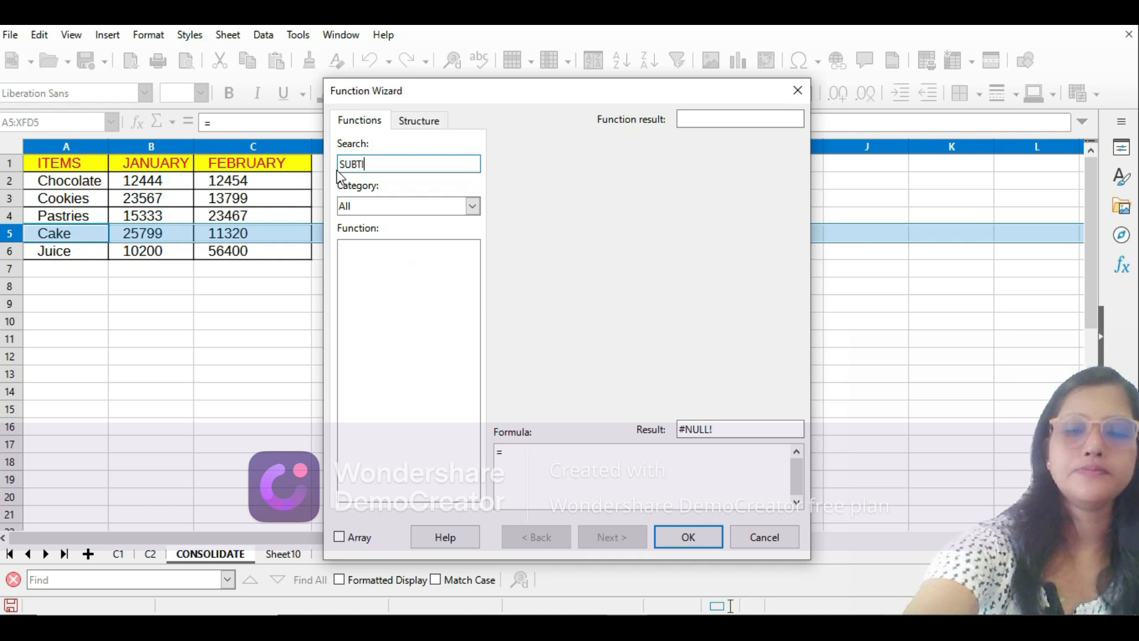
key(BackSpace)
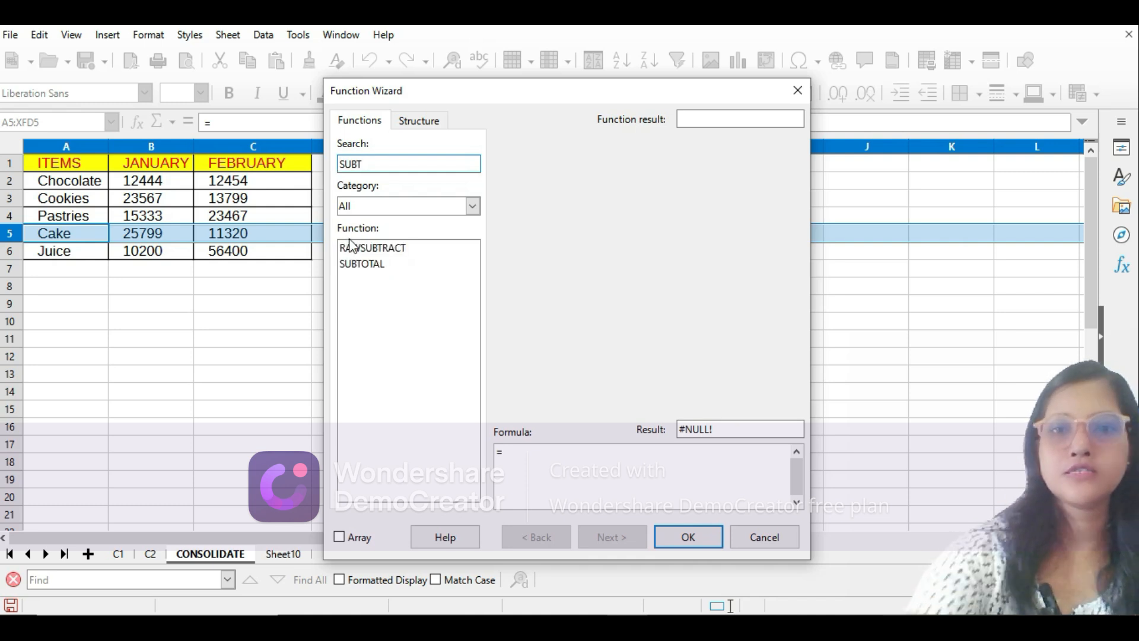
double_click(357, 263)
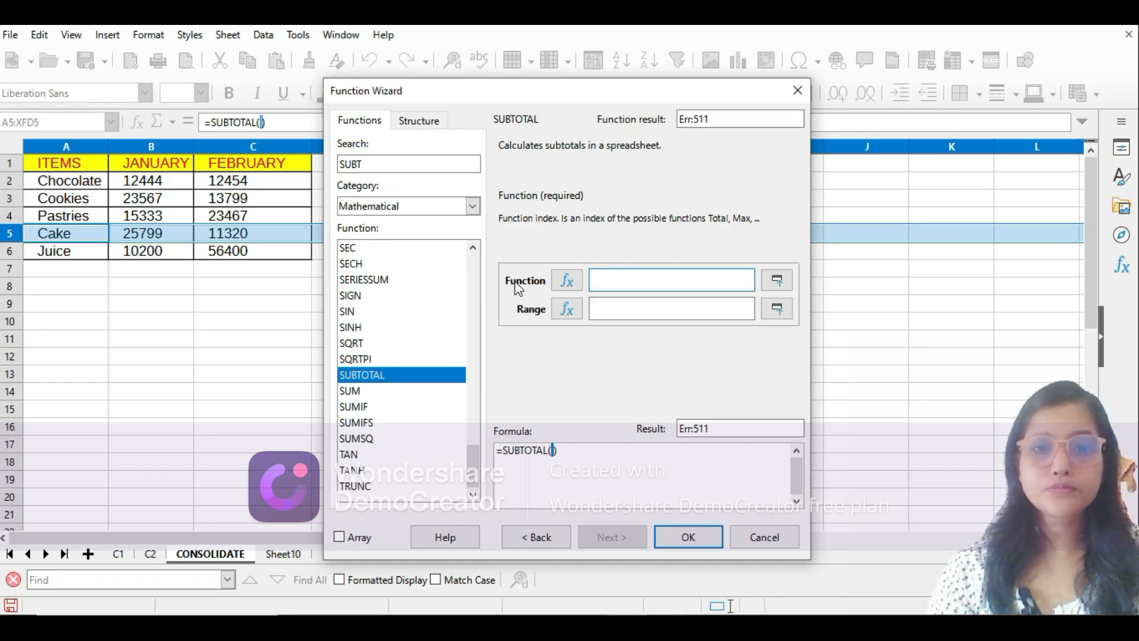
click(797, 90)
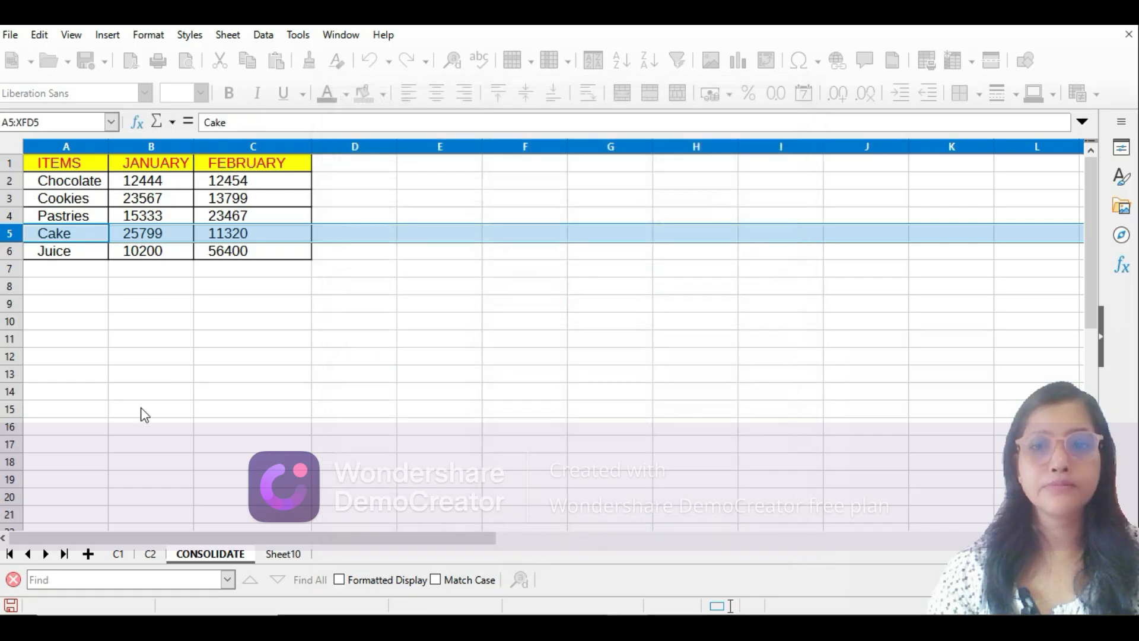
Step: Rename Sheet10, which holds the sales table, as sUBTOTAL
click(279, 556)
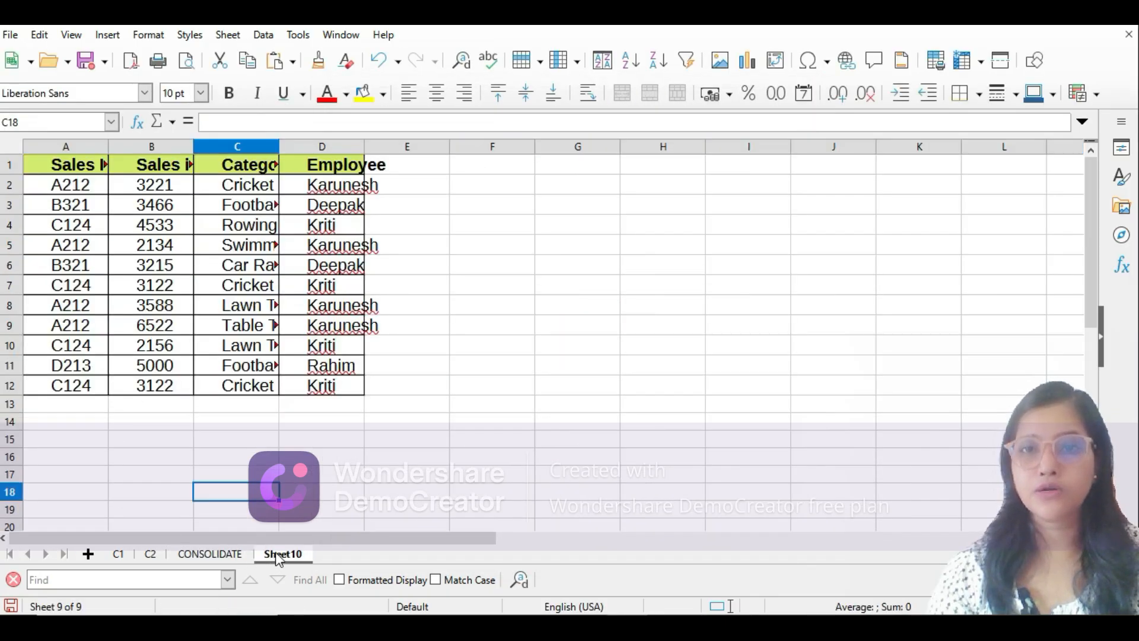
right_click(277, 555)
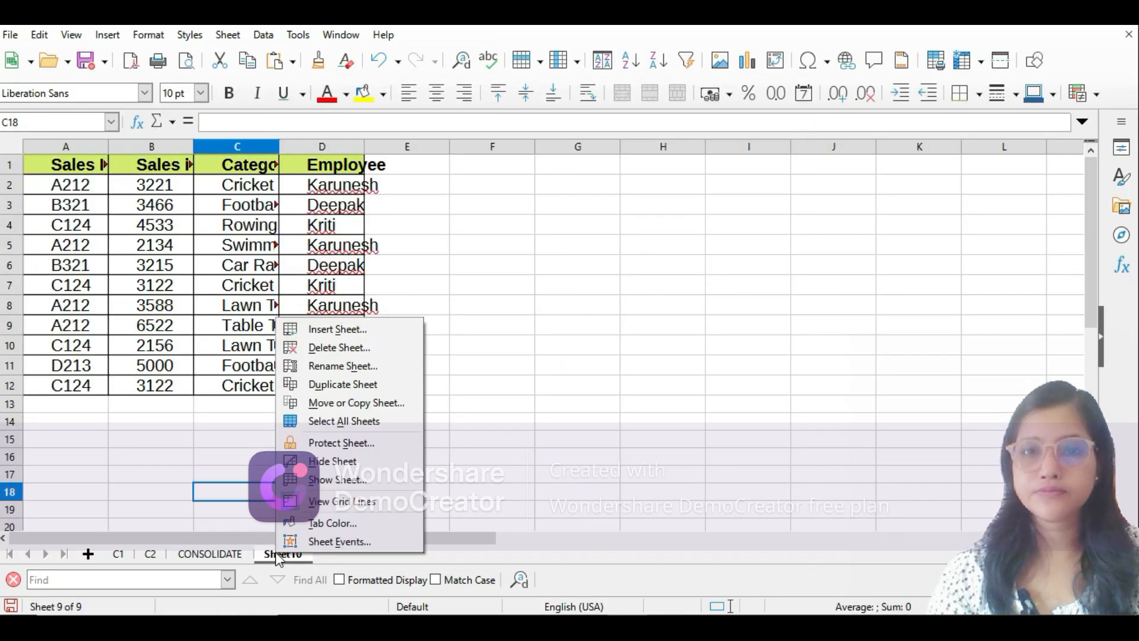
click(346, 369)
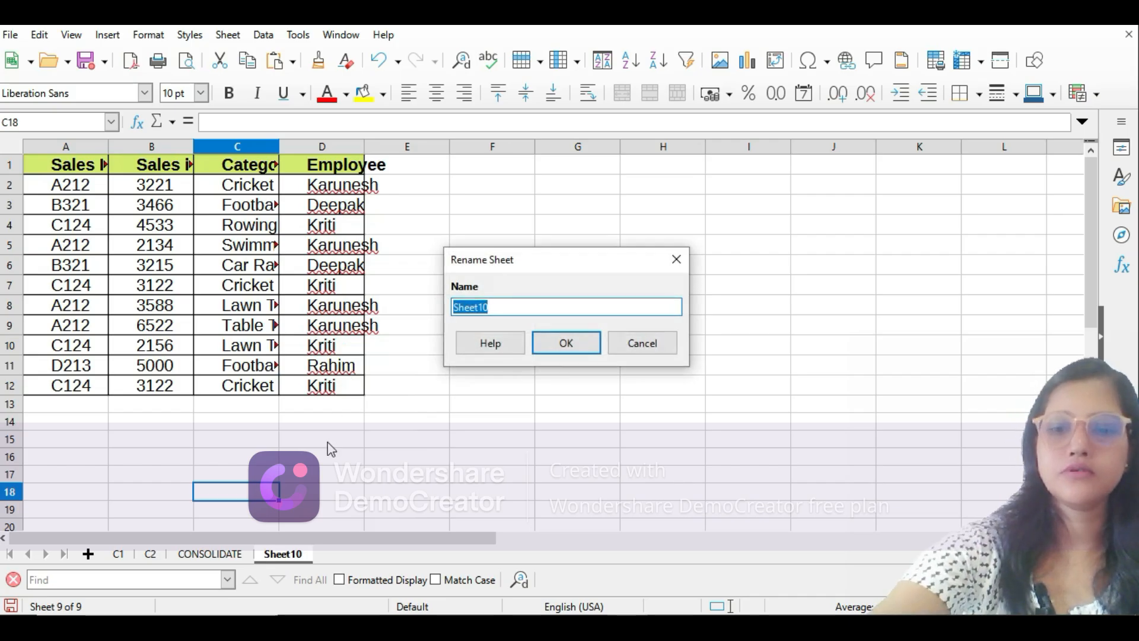
text(sUBTOTAL)
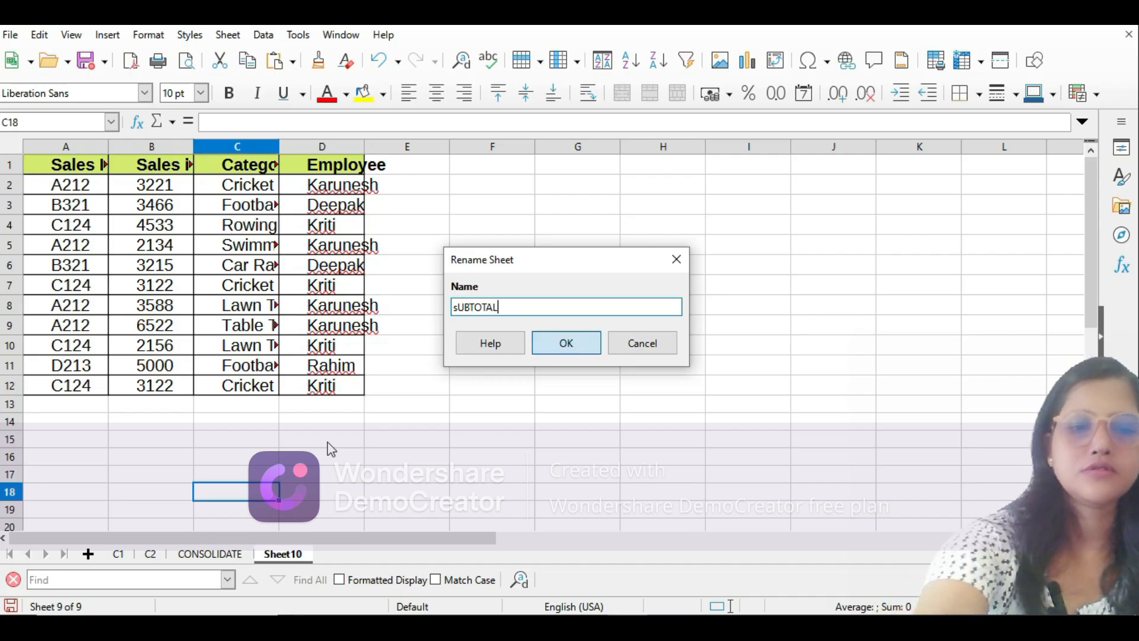
key(Return)
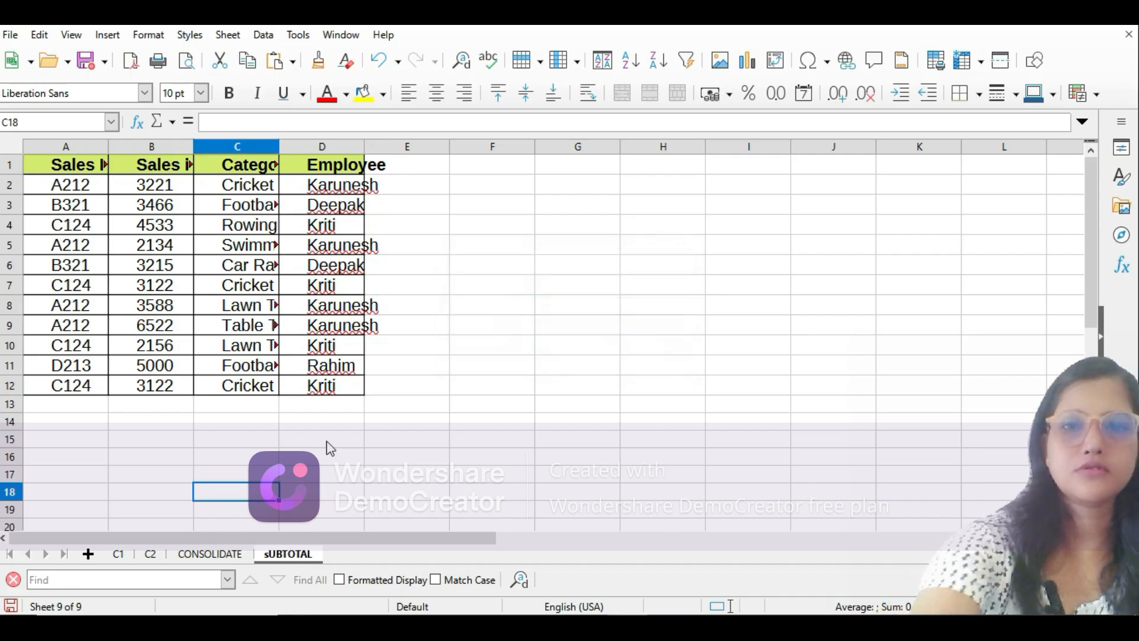
Step: Copy the sales table A1:D12 from the sUBTOTAL sheet to cell A1 of a new sheet at the end
drag(66, 174, 321, 388)
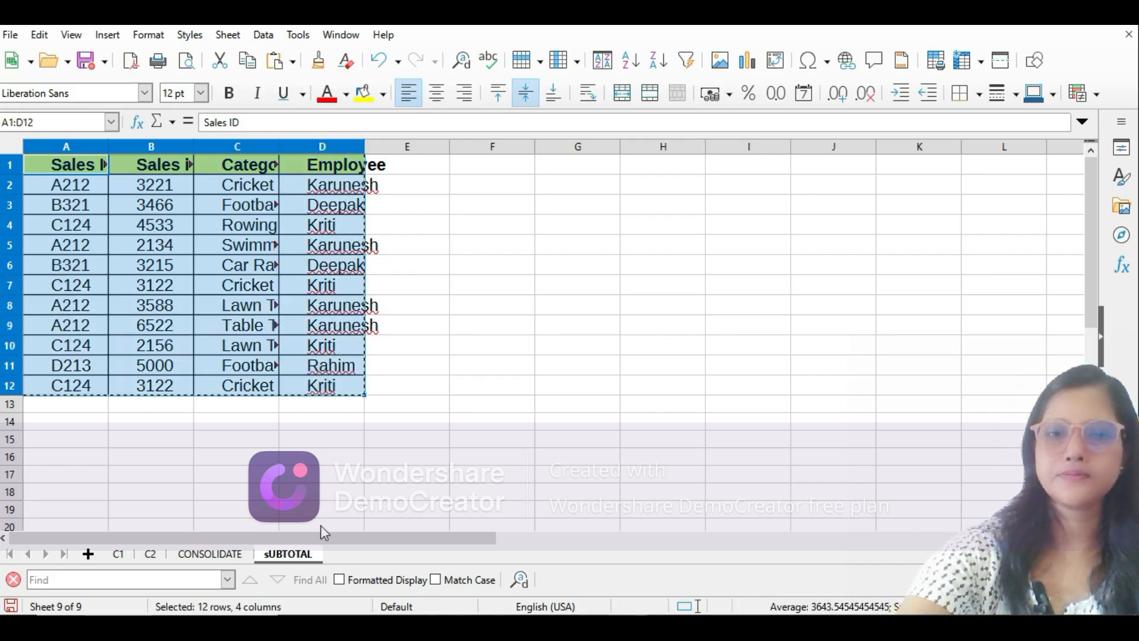
click(88, 553)
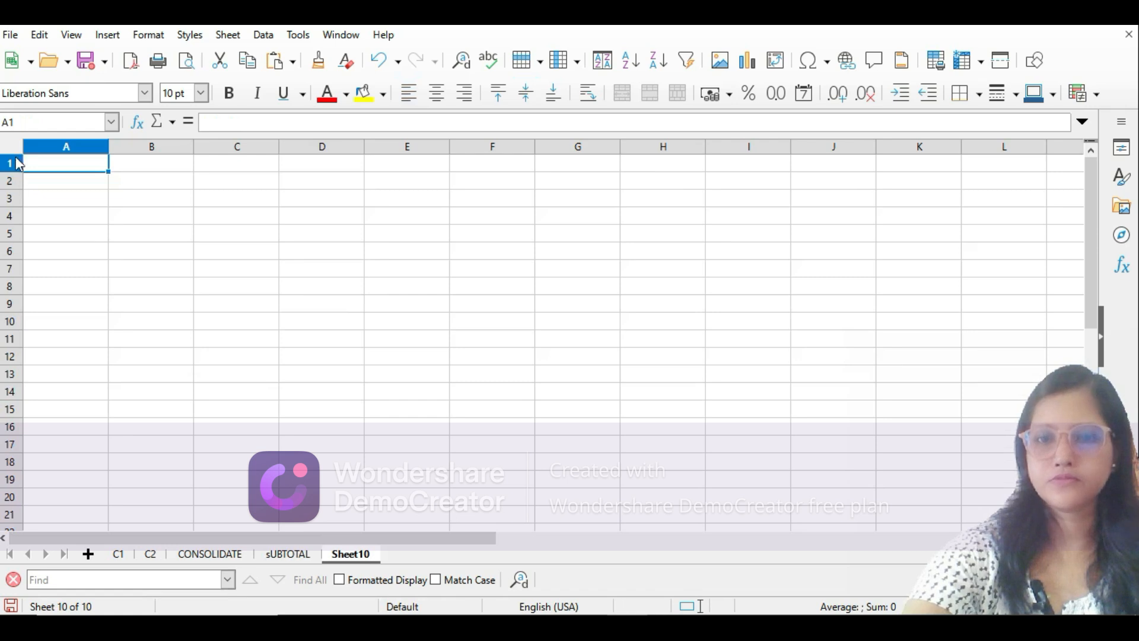
key(ctrl+v)
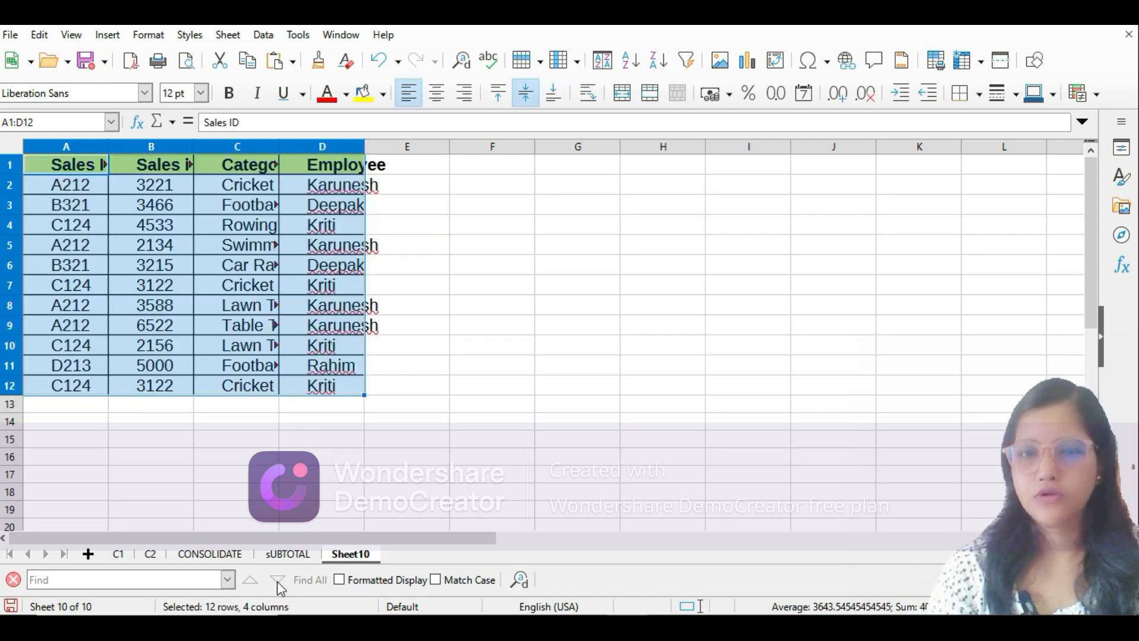
Step: Widen columns A to D of the sales table on the sUBTOTAL sheet
click(284, 554)
drag(112, 145, 132, 145)
drag(219, 145, 236, 146)
drag(321, 146, 348, 146)
drag(434, 146, 479, 151)
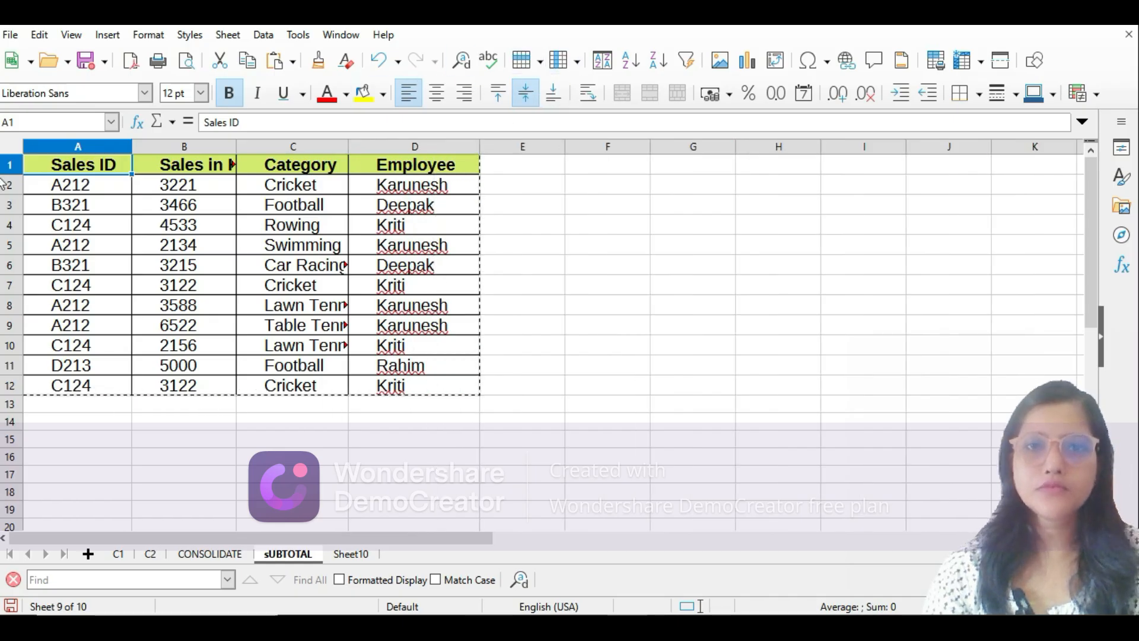
Step: Increase the height of rows 1 to 12 and widen the Category column of the sales table
drag(86, 160, 417, 387)
click(540, 60)
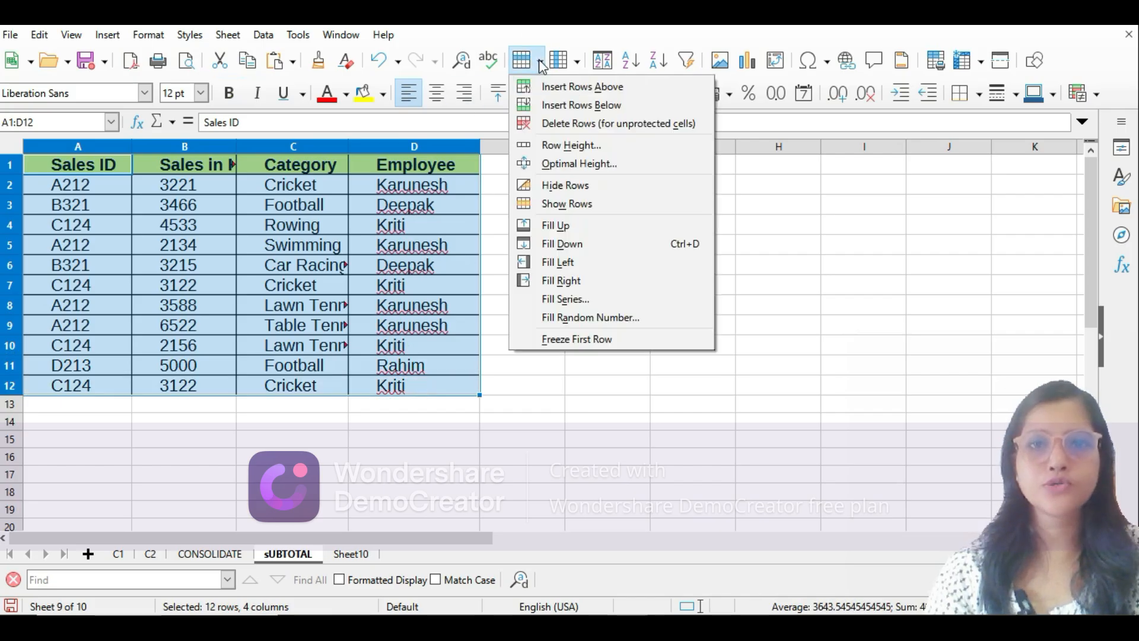
click(557, 147)
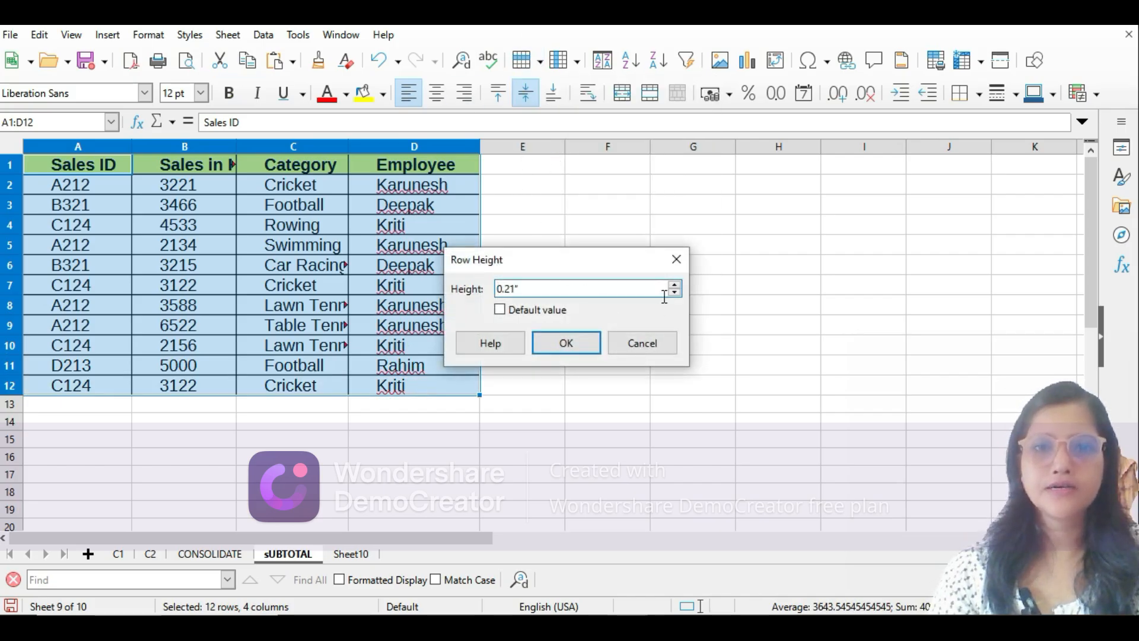
click(588, 344)
key(ctrl+c)
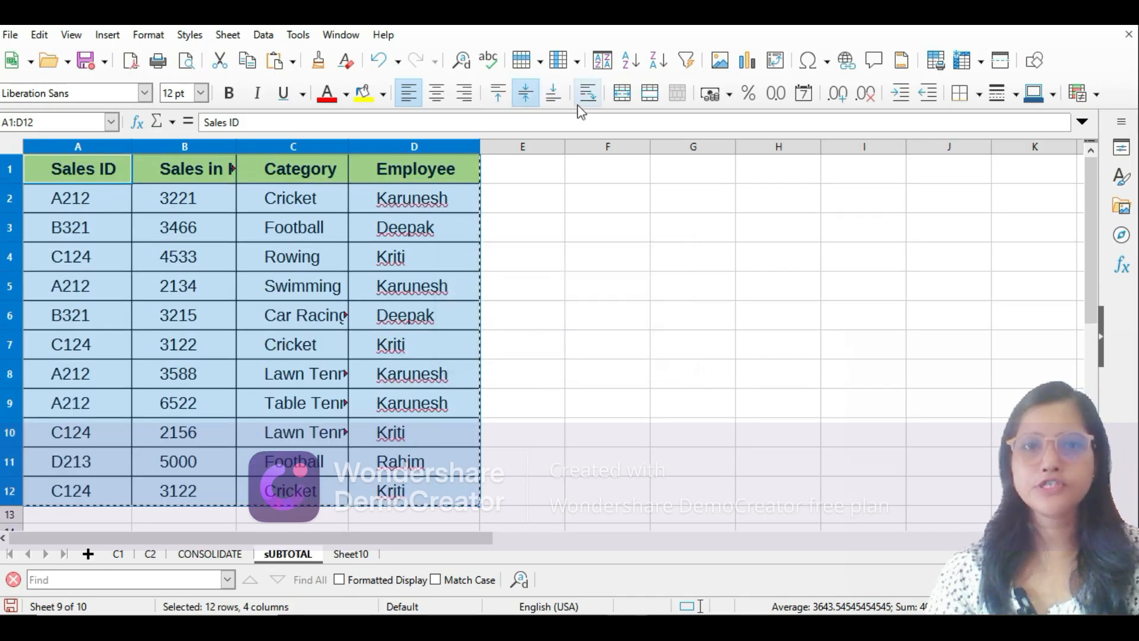
drag(349, 146, 391, 147)
Step: Search the Function Wizard for SUB and choose the SUBTOTAL function for cell F5
click(611, 293)
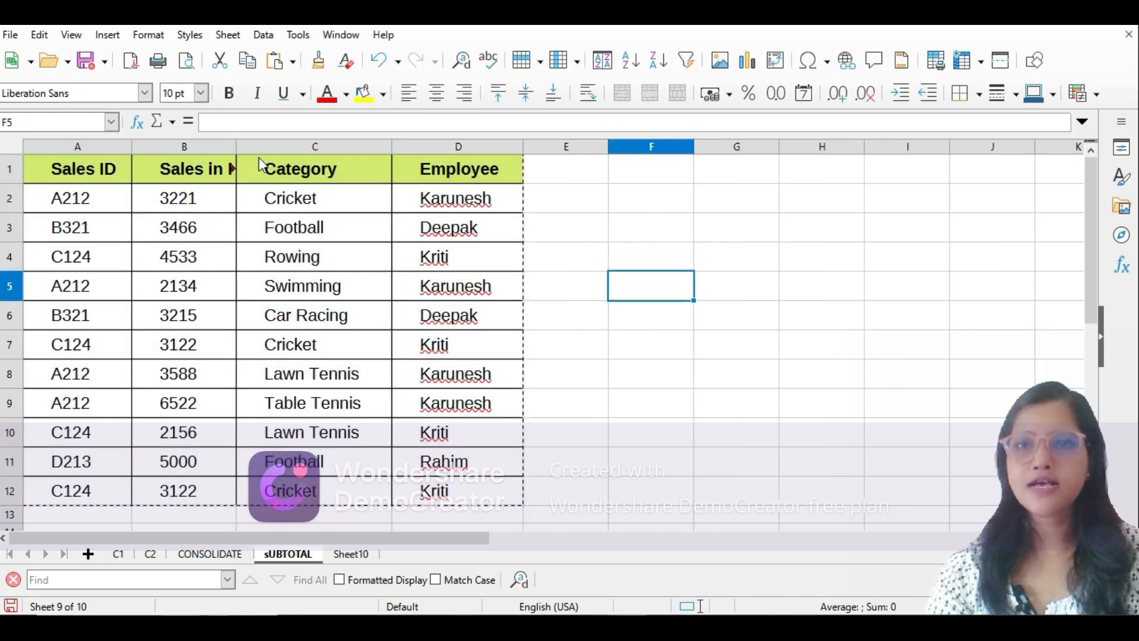
click(108, 35)
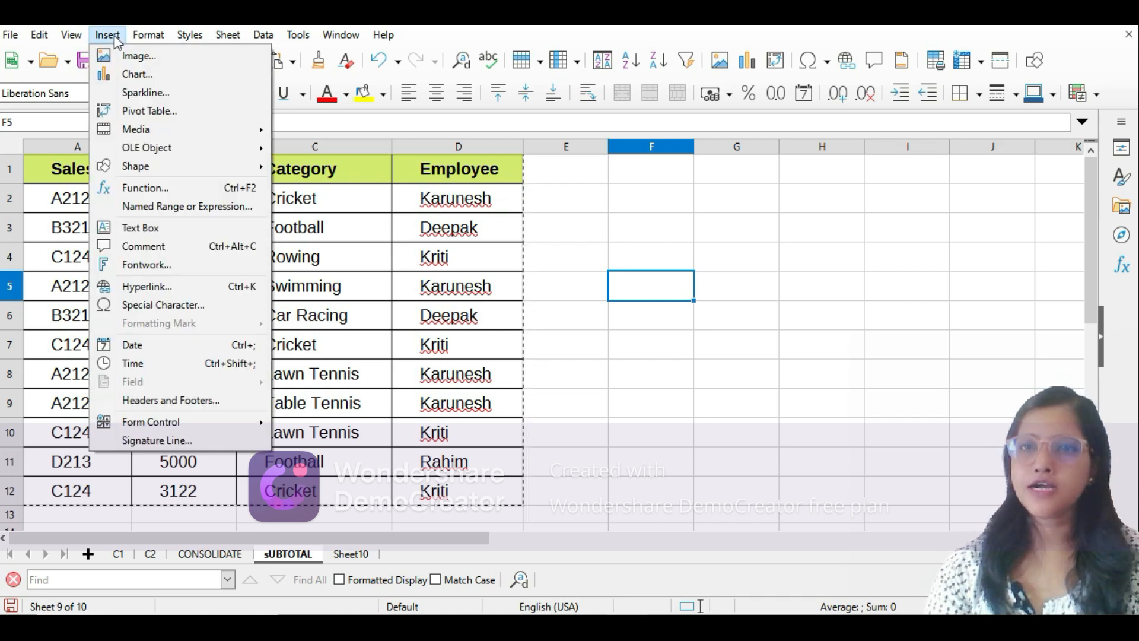
click(148, 188)
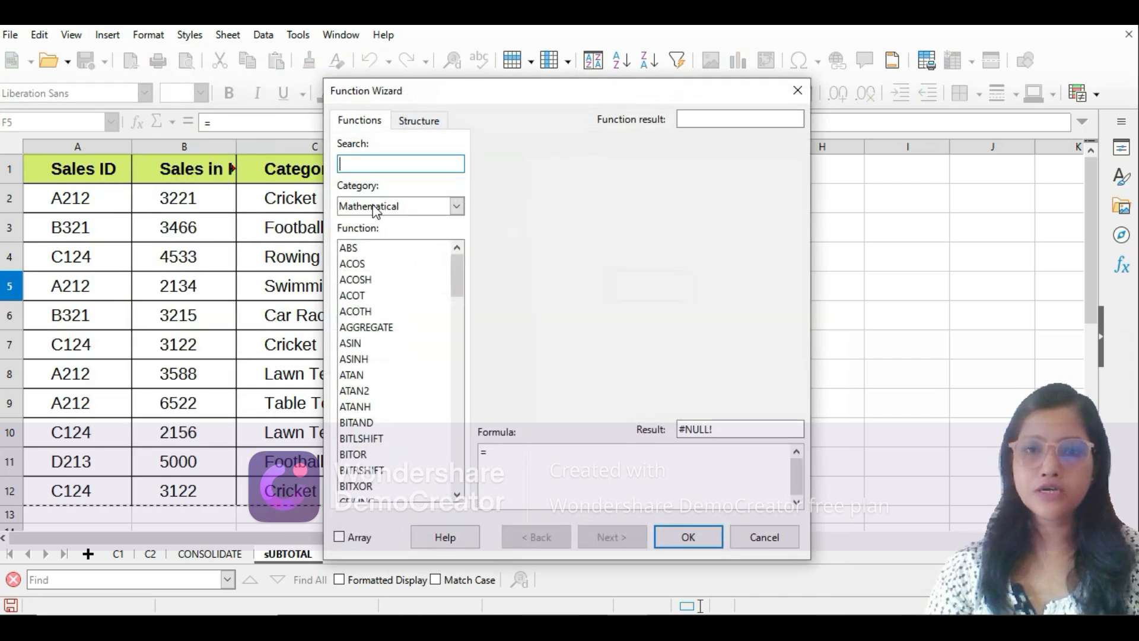
text(SUB)
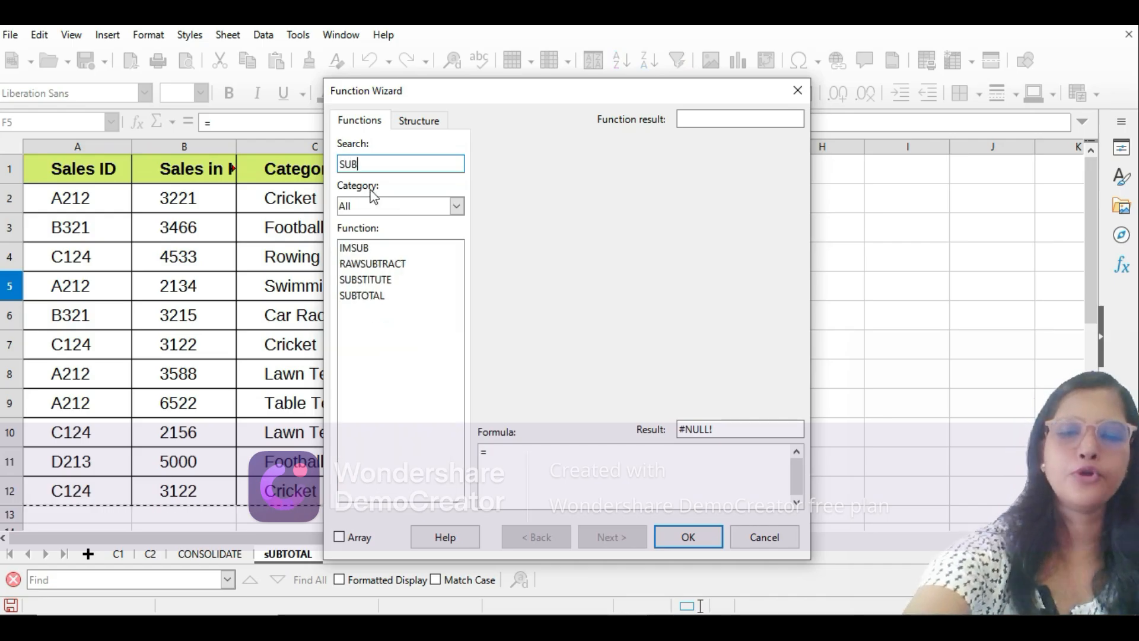
double_click(373, 296)
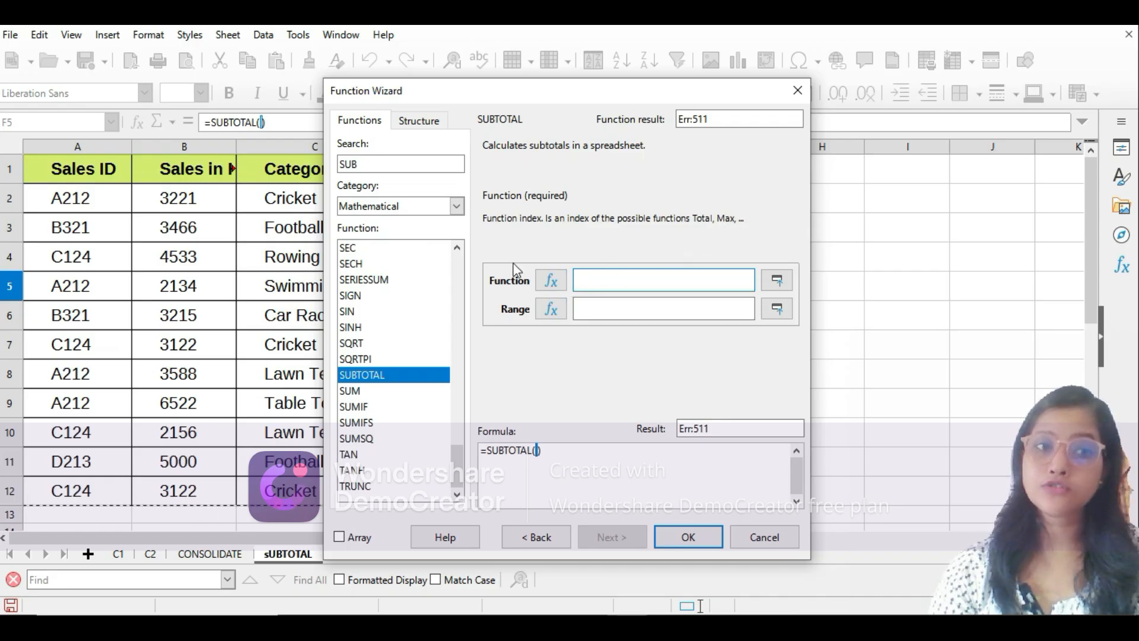
Step: Check the function index table in the PowerPoint slide show, and set SUBTOTAL's Function argument to 9 for SUM
key(alt+Tab)
key(alt+Tab)
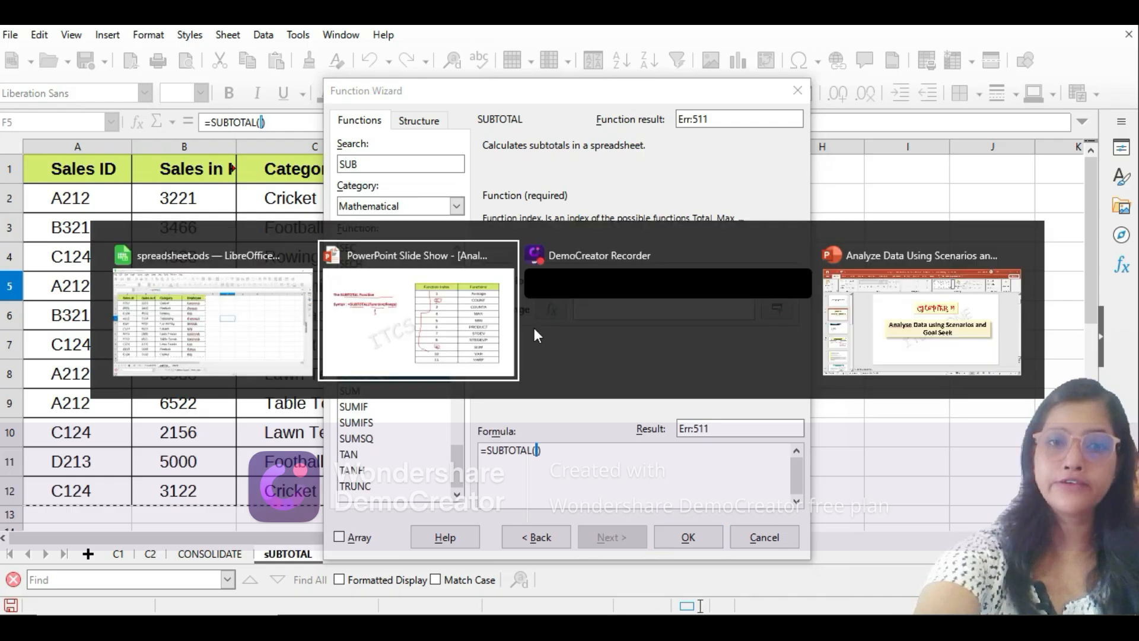
drag(742, 197, 757, 500)
key(alt+Tab)
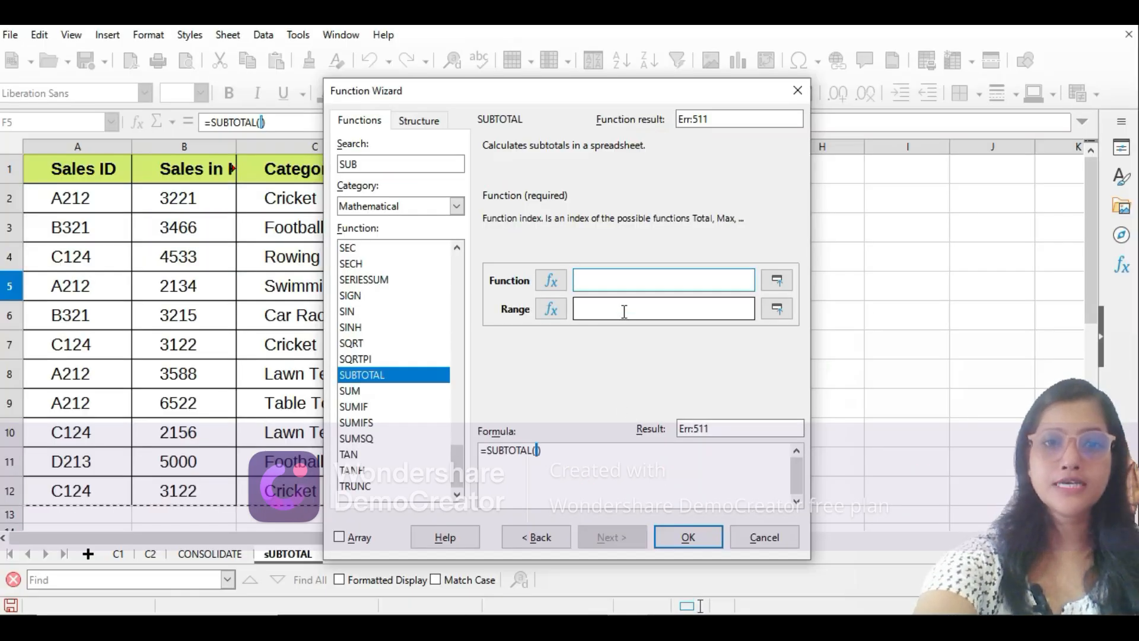
click(587, 280)
key(alt+Tab)
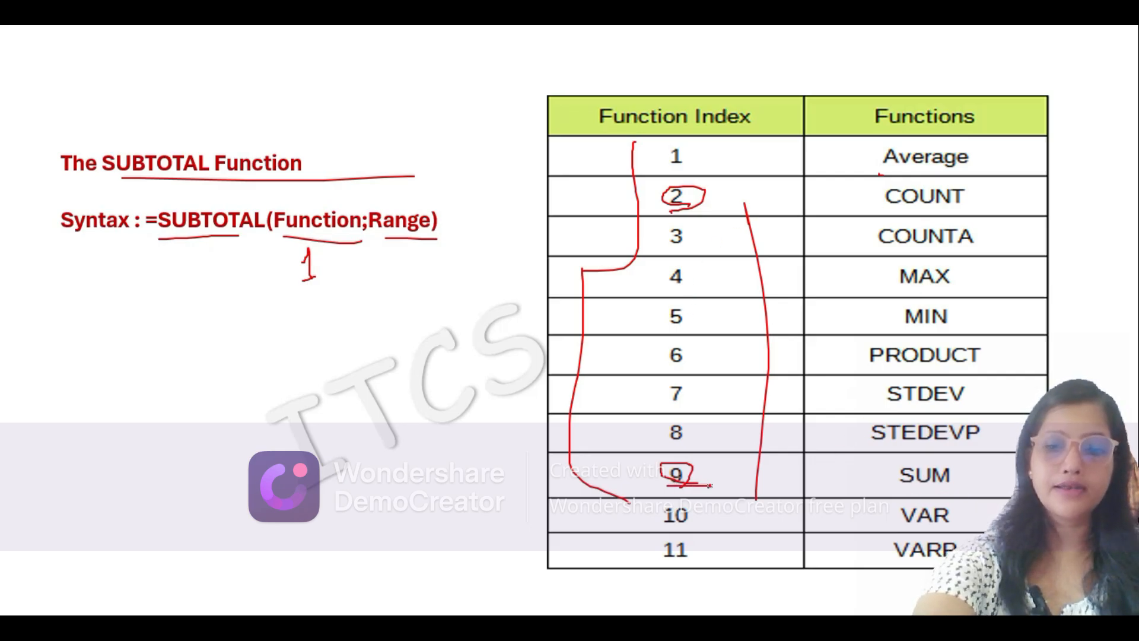
key(alt+Tab)
text(9)
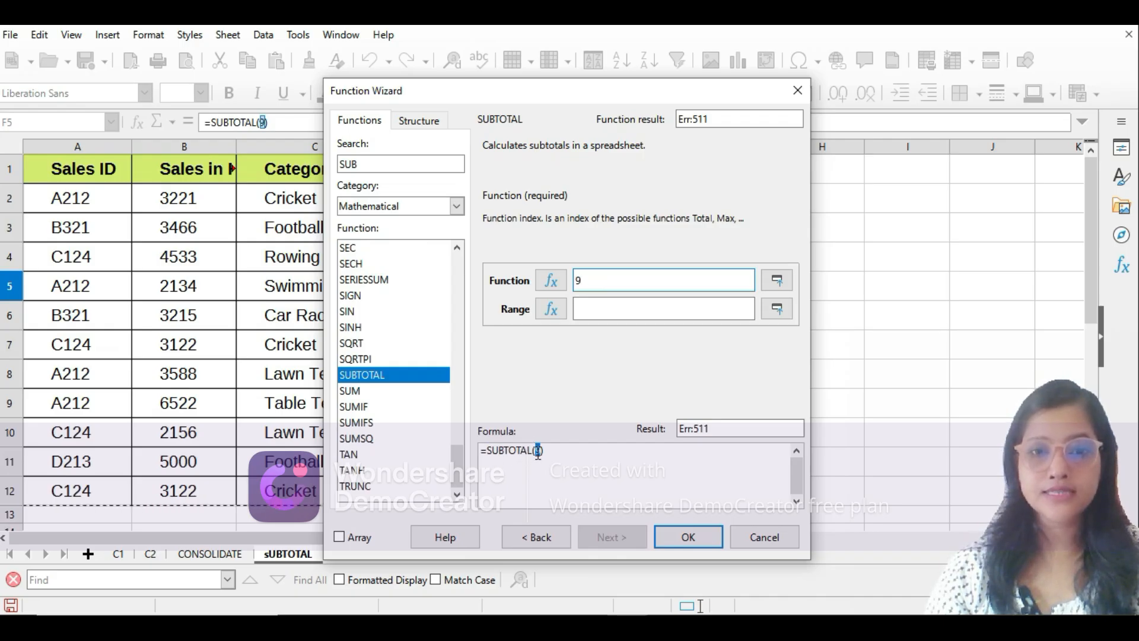
Step: Set the SUBTOTAL range to the sales figures B$2:B$12 and insert the formula in cell F5
click(598, 310)
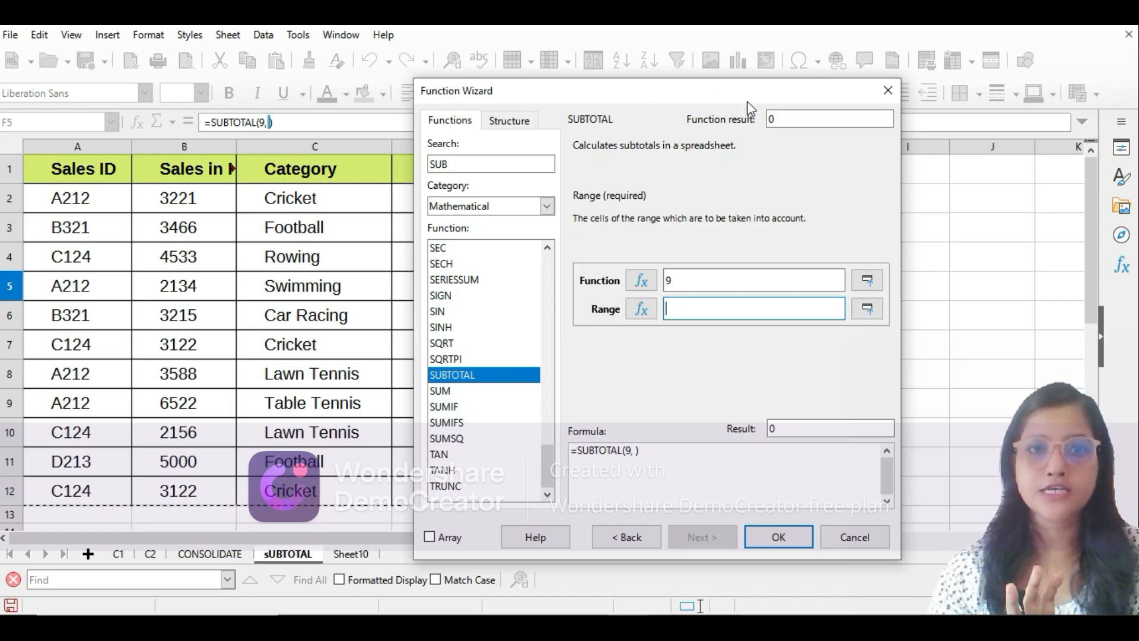
drag(746, 101, 901, 99)
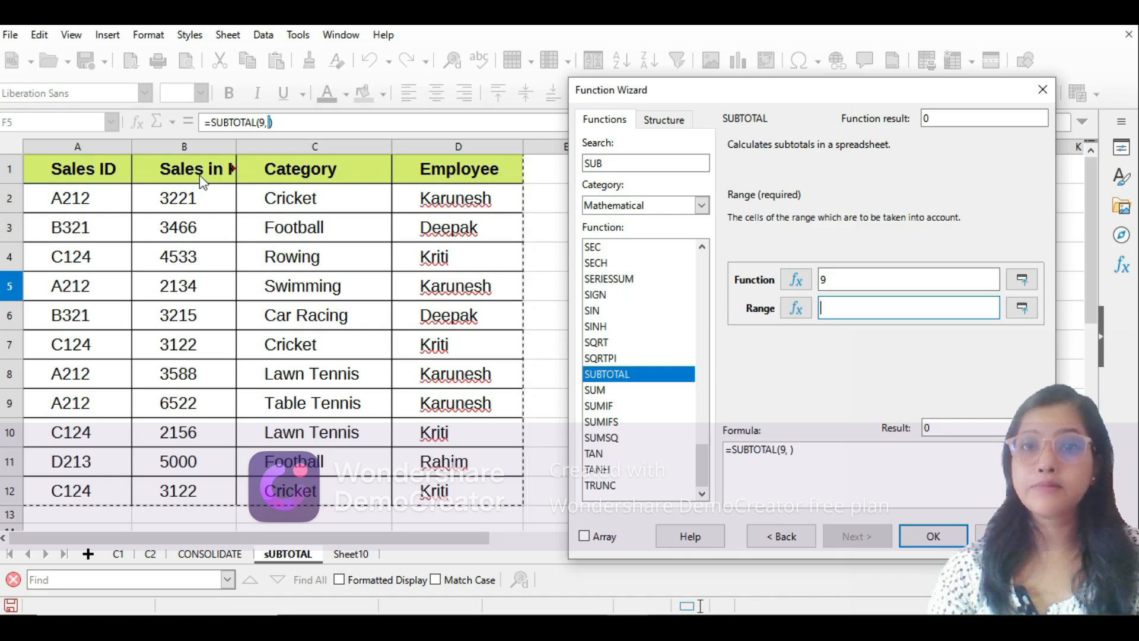
drag(235, 146, 240, 163)
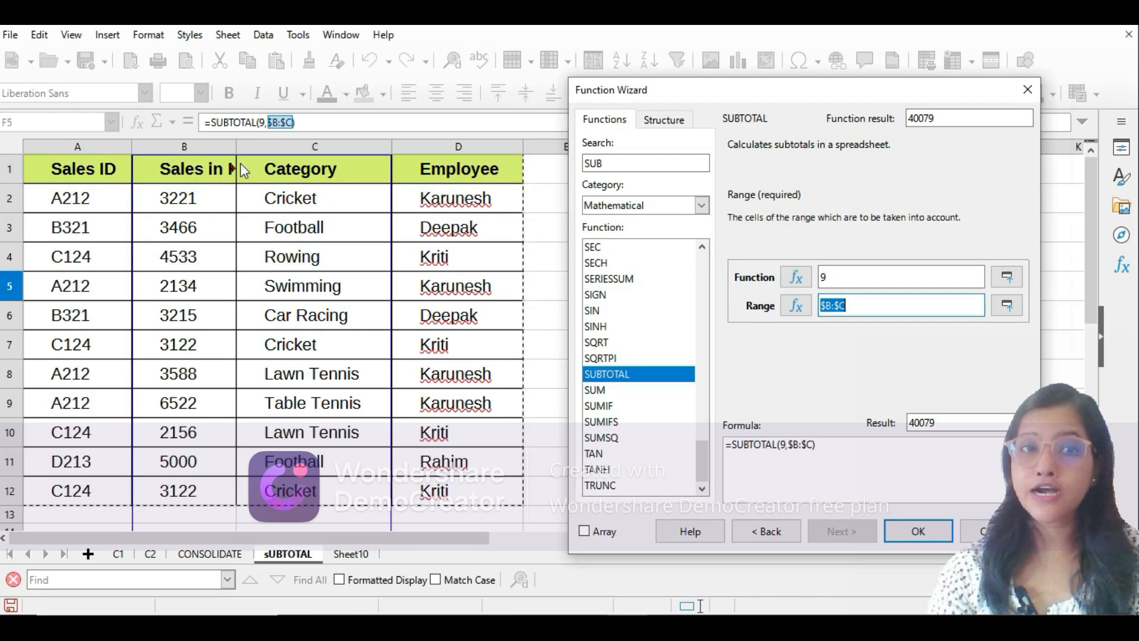
click(208, 173)
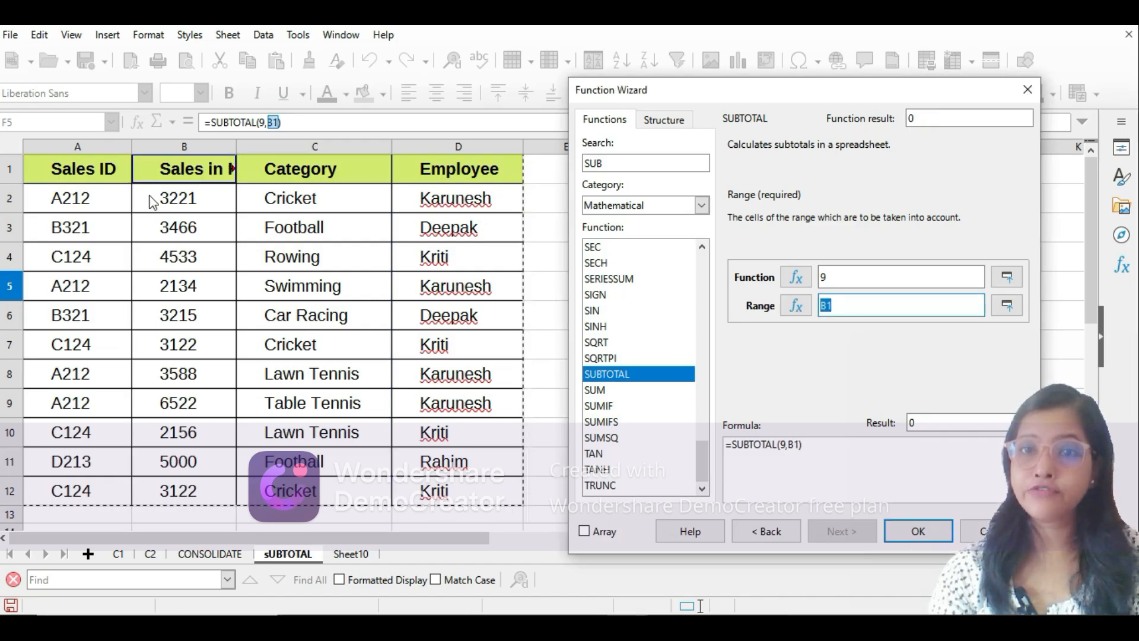
click(171, 205)
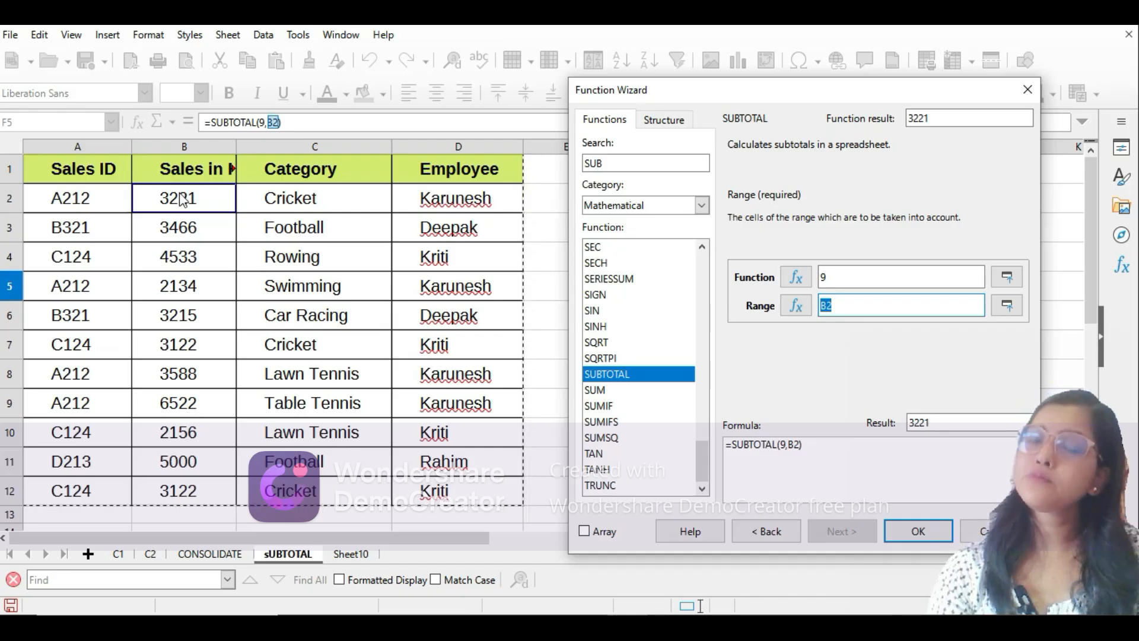
drag(182, 200, 209, 505)
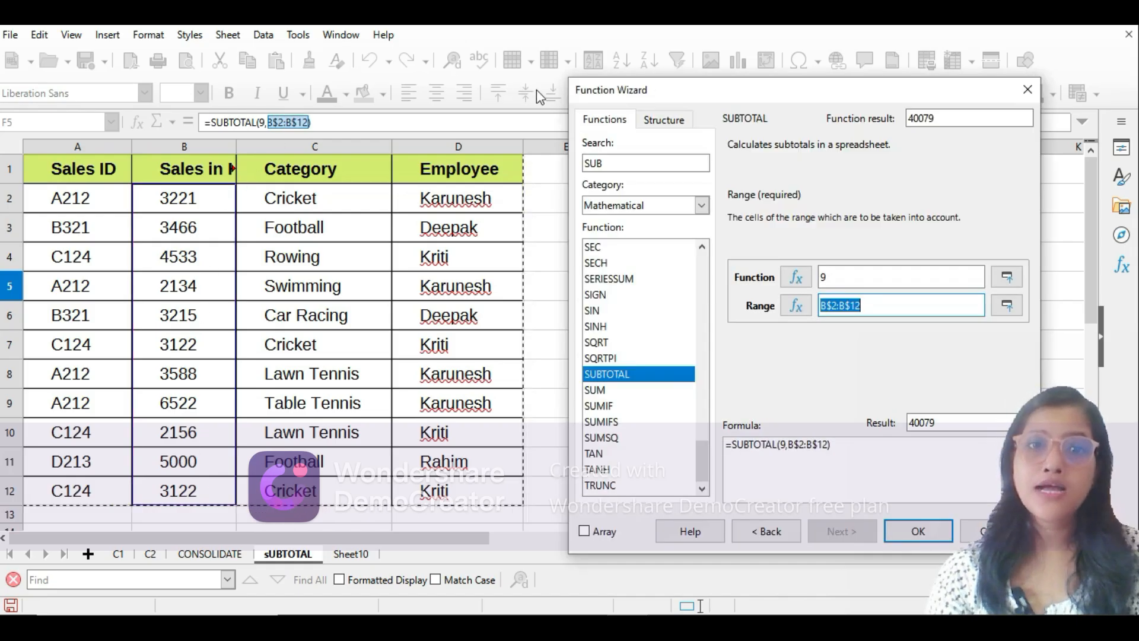
drag(675, 89, 242, 67)
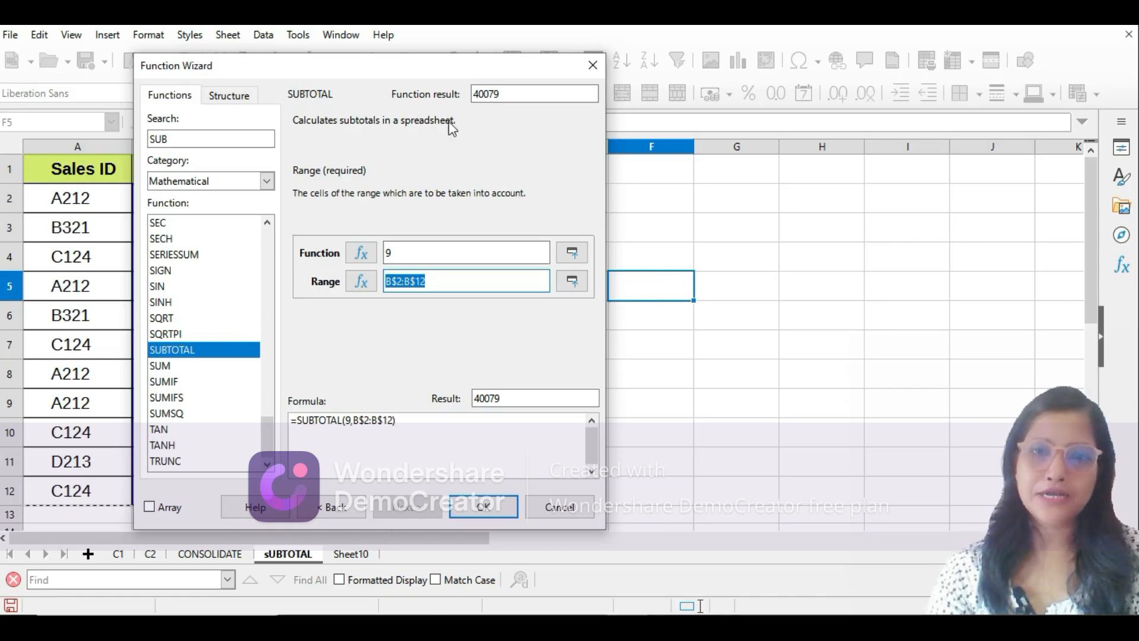
drag(409, 67, 704, 67)
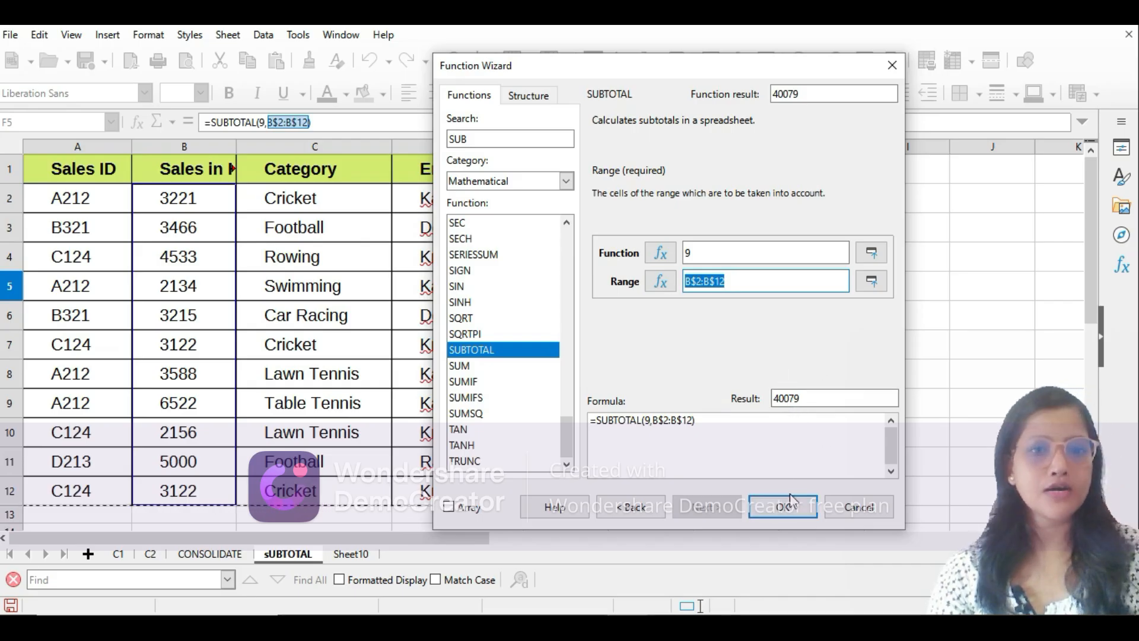
click(776, 506)
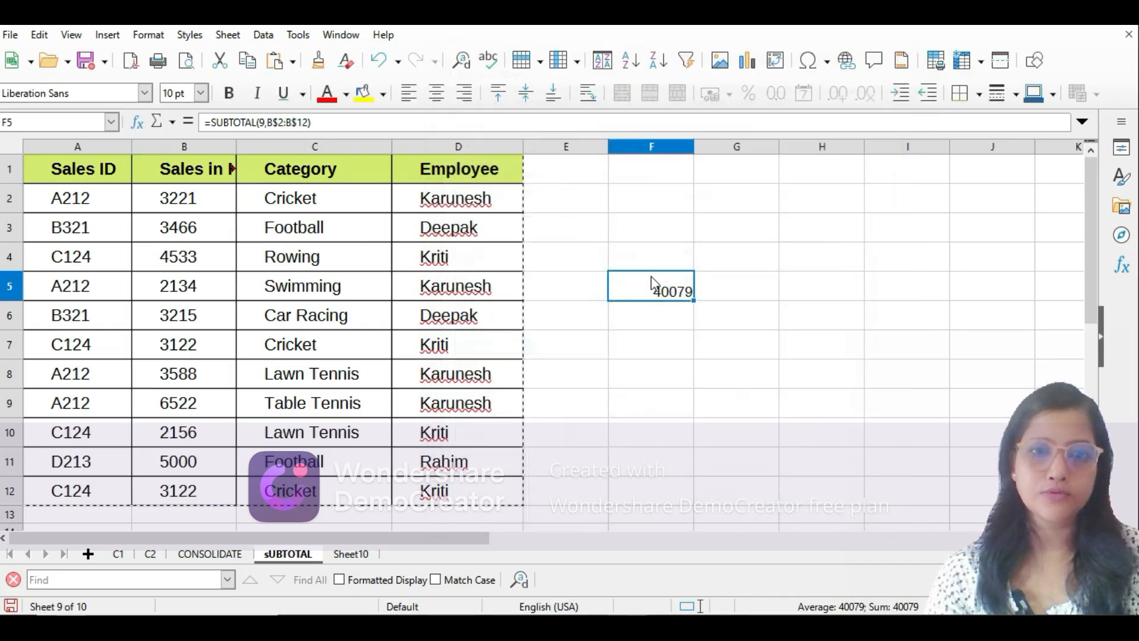
Step: Search the Function Wizard for SUB and choose the SUBTOTAL function for cell B9
click(622, 350)
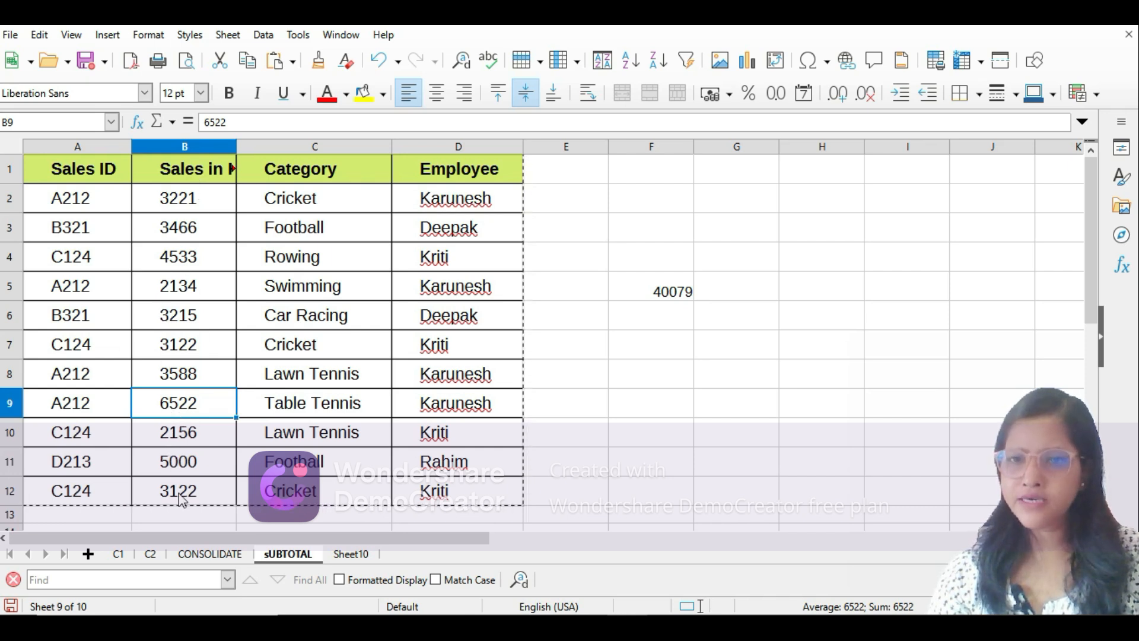
click(107, 34)
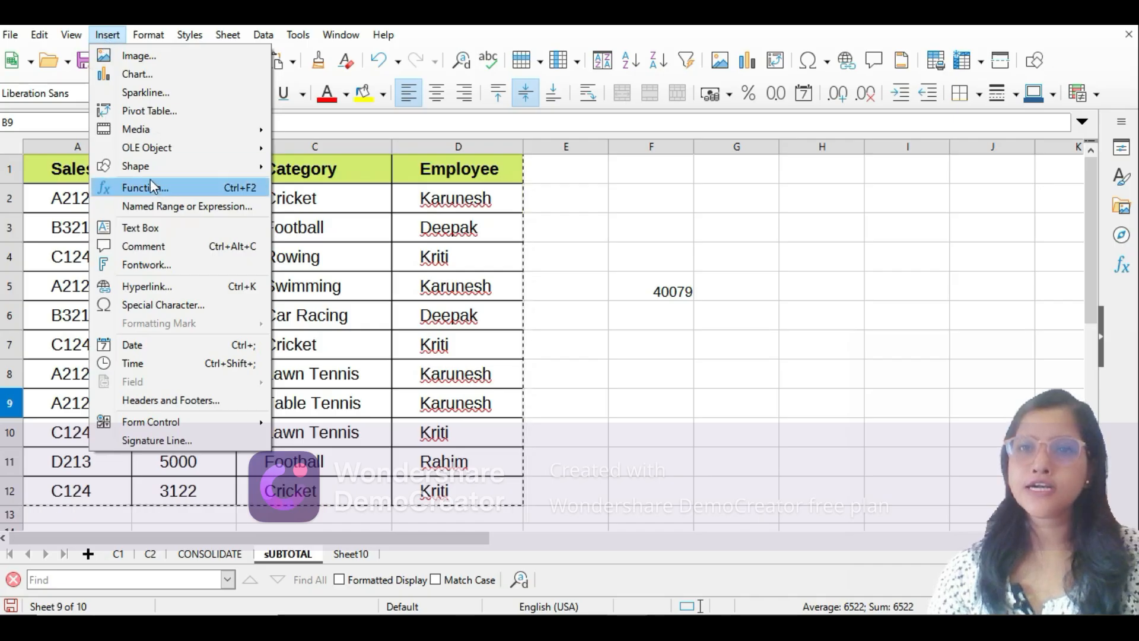
key(Escape)
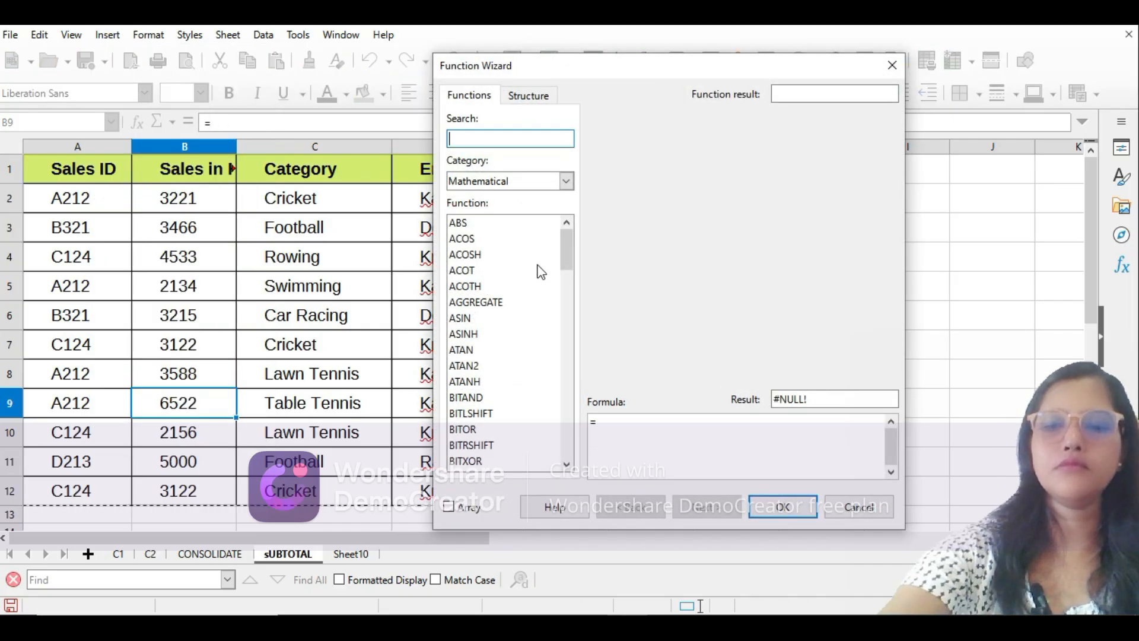
text(SUB)
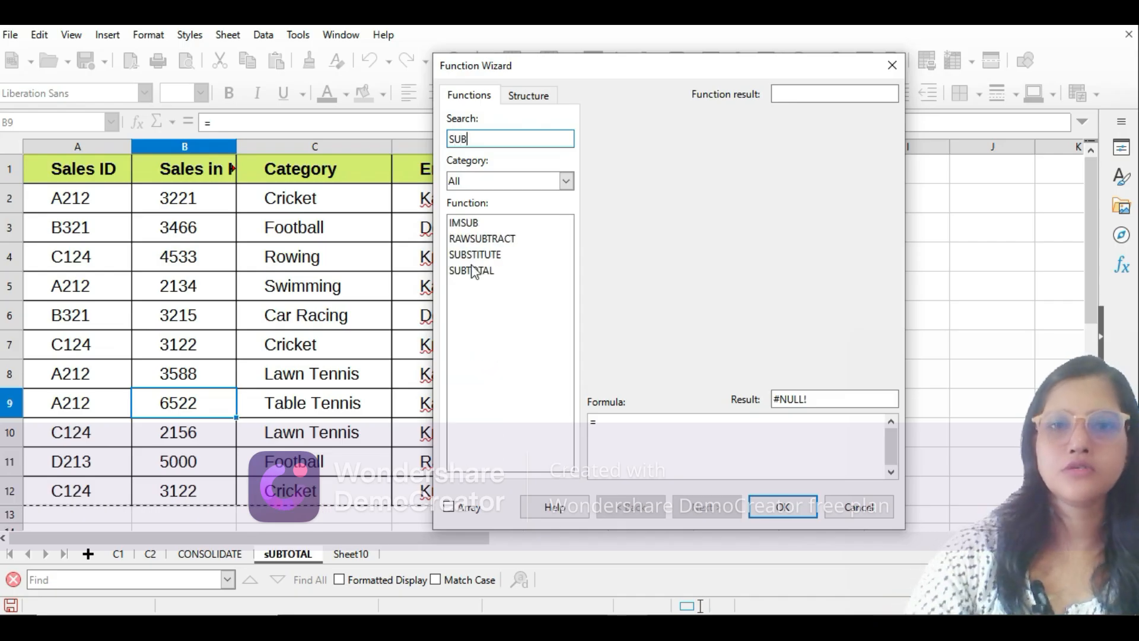
double_click(474, 270)
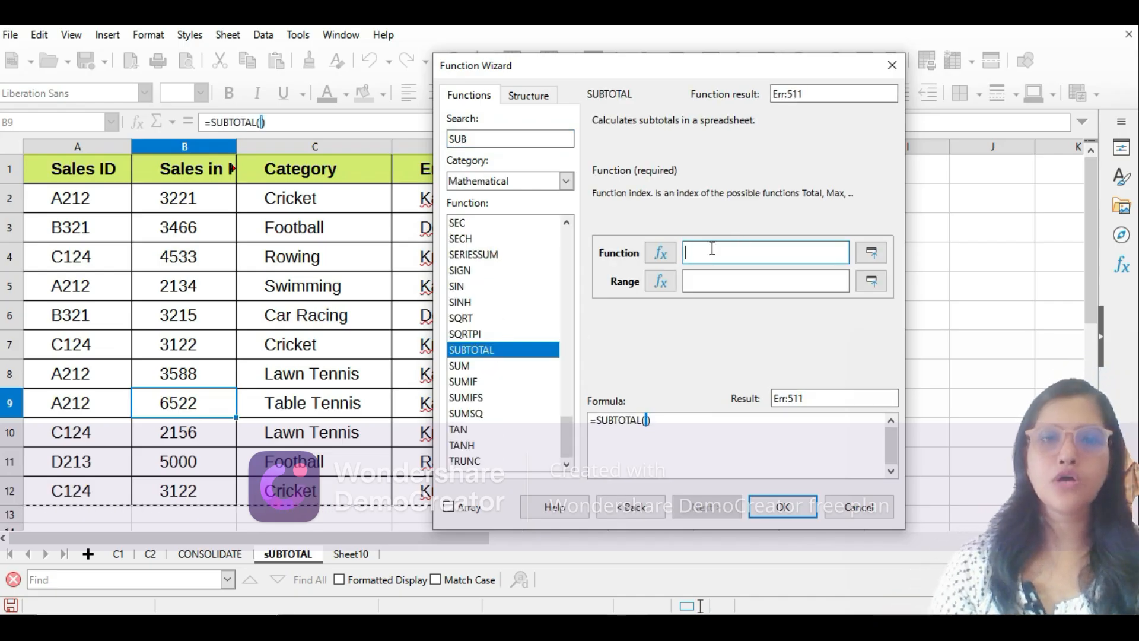
Step: Circle index 4 (MAX) in the PowerPoint slide's function table and set SUBTOTAL's Function argument to 4
key(alt+Tab)
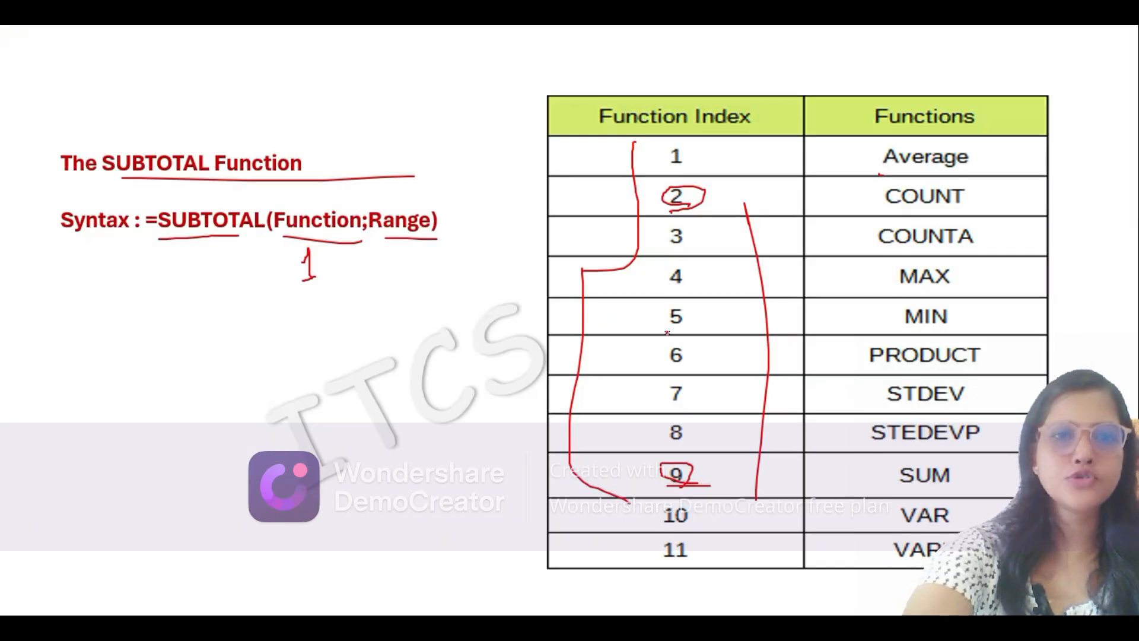
mouse_move(670, 296)
mouse_down()
mouse_move(737, 264)
mouse_move(650, 261)
mouse_up()
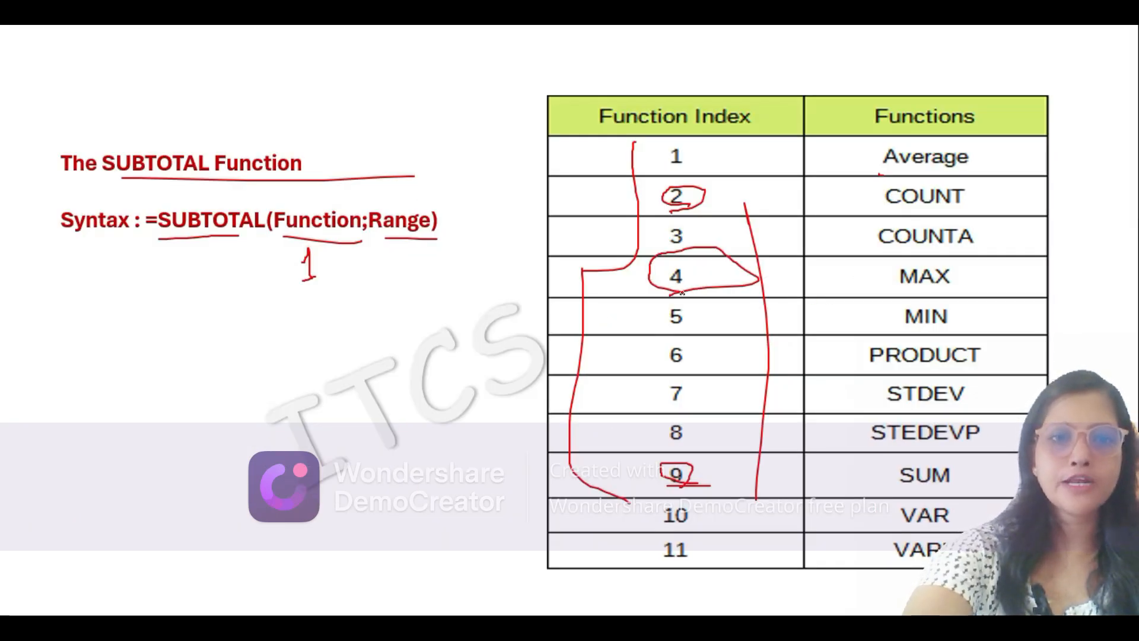
key(alt+Tab)
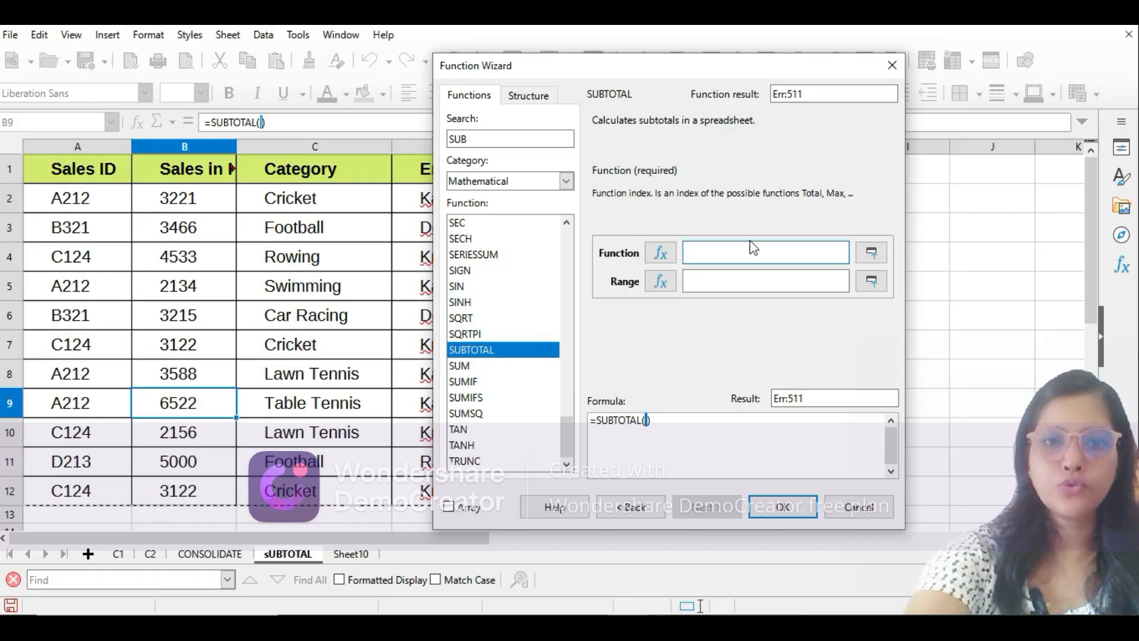
text(4)
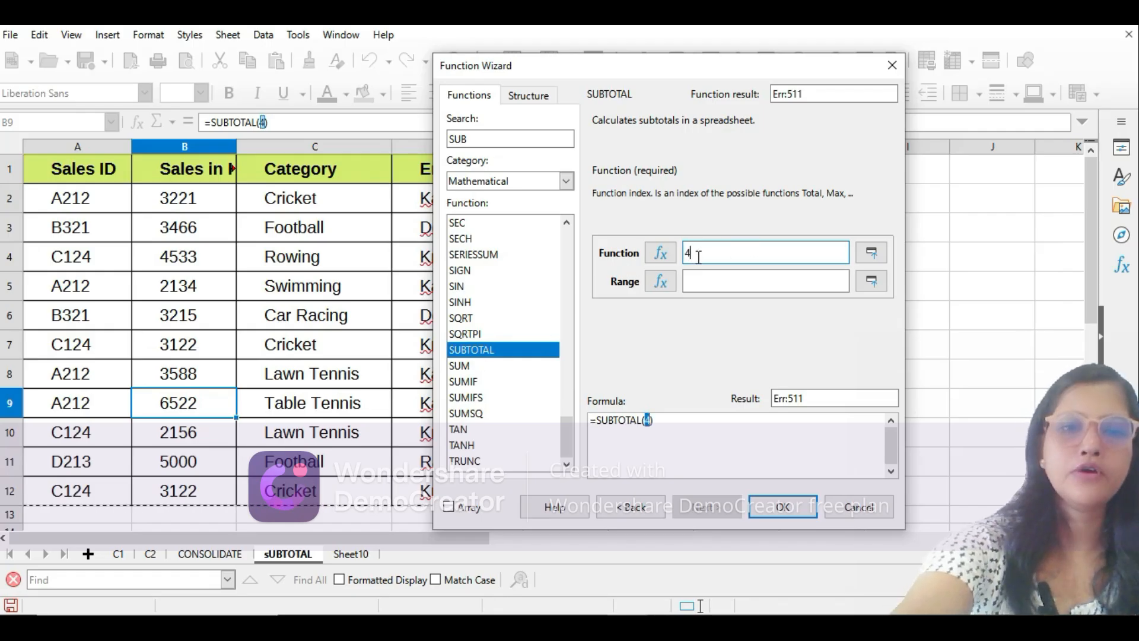
Step: Set the SUBTOTAL range to B$2:B$12, insert the formula in cell B9, and check the formula in F5
click(718, 282)
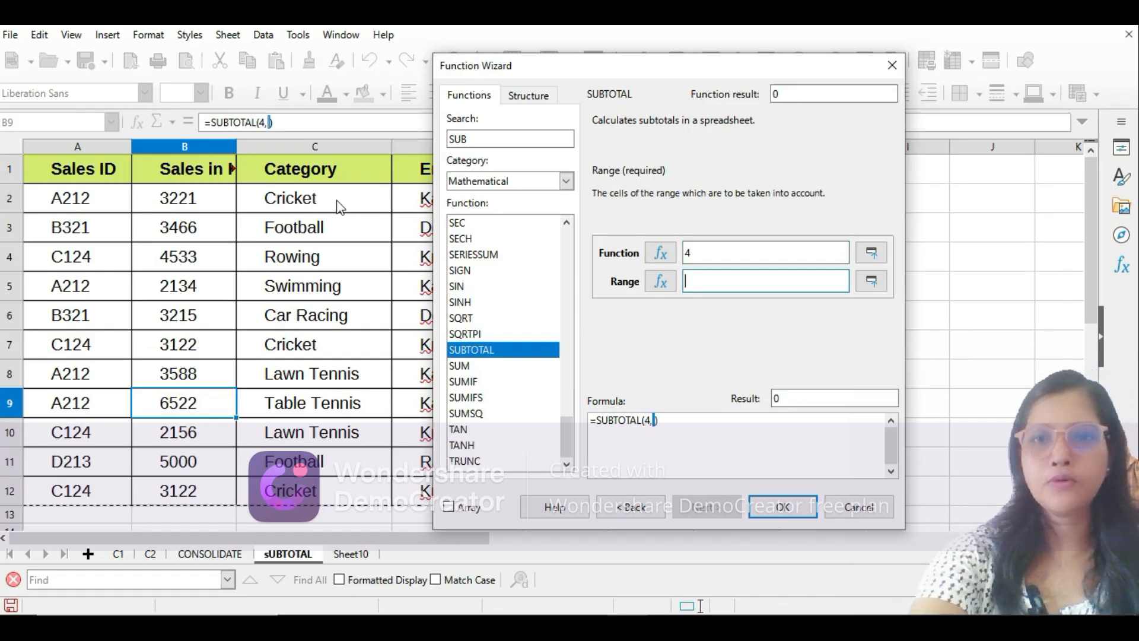
drag(198, 201, 178, 500)
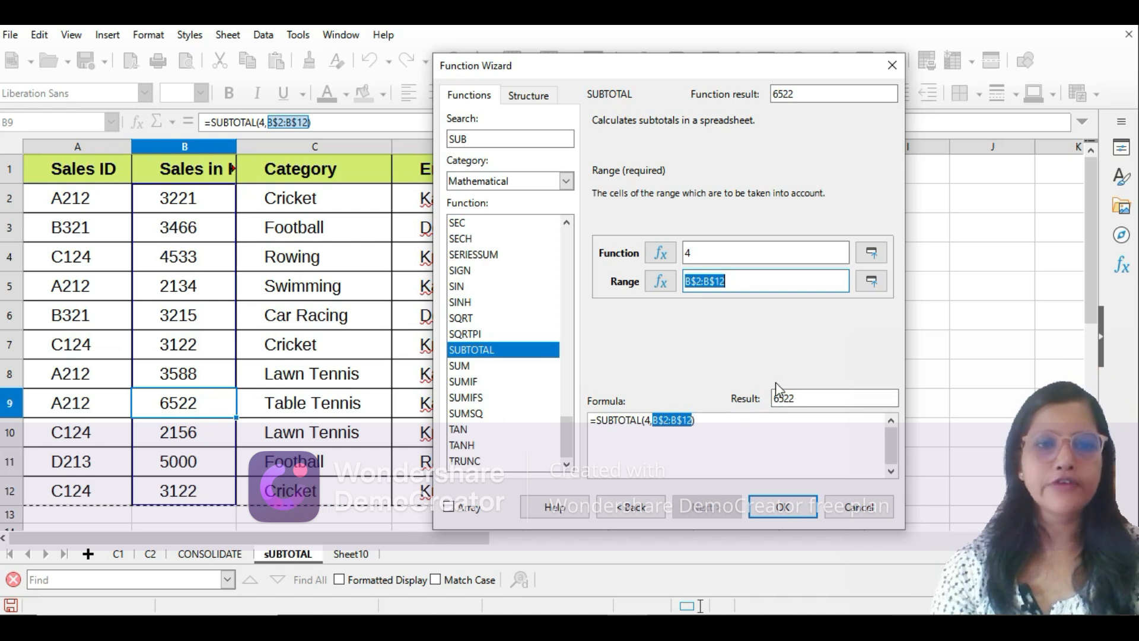
click(782, 506)
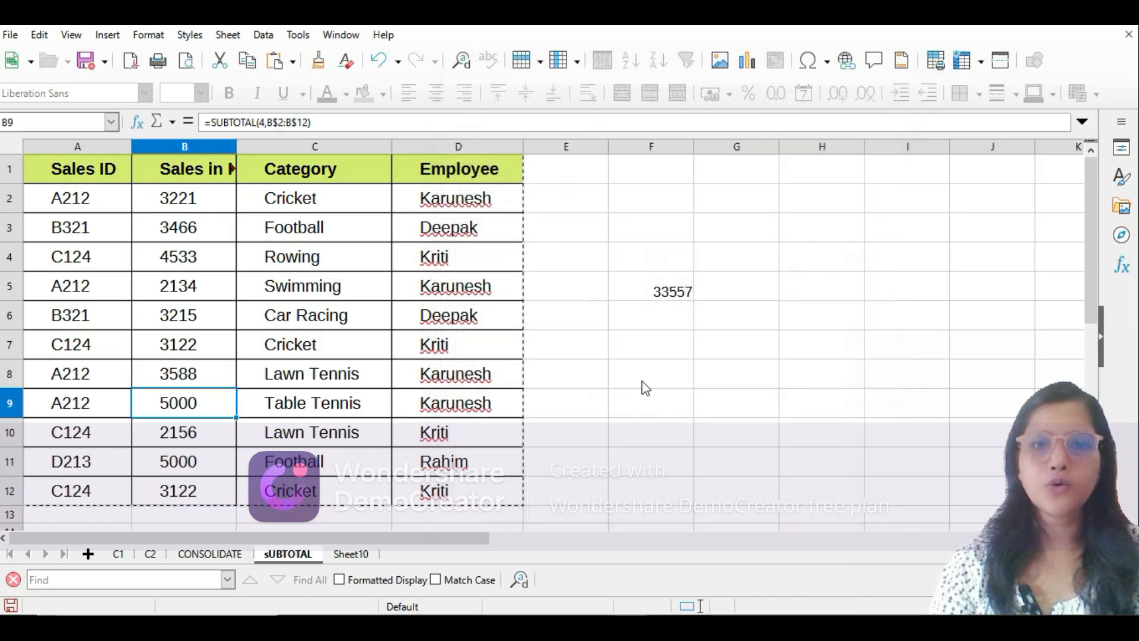
click(662, 340)
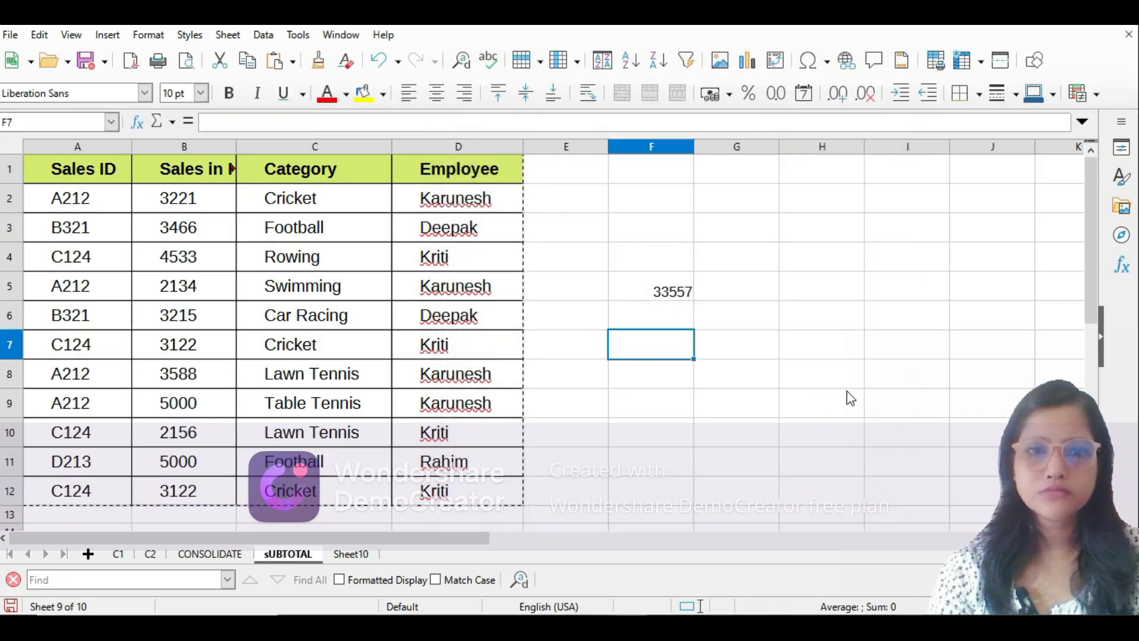
click(660, 297)
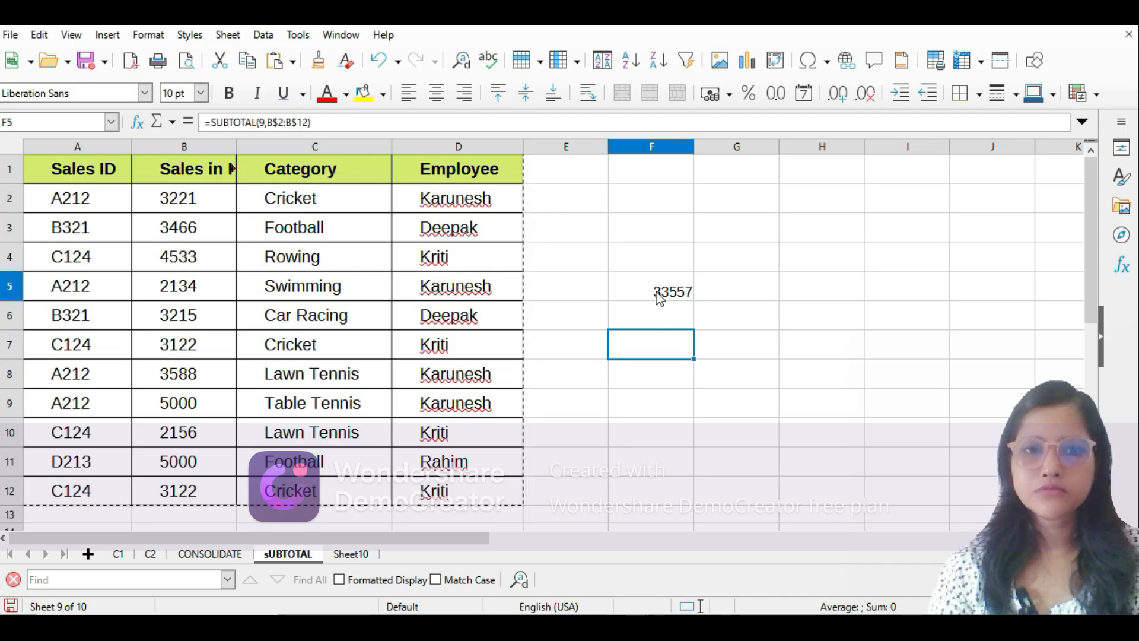
key(Delete)
click(676, 343)
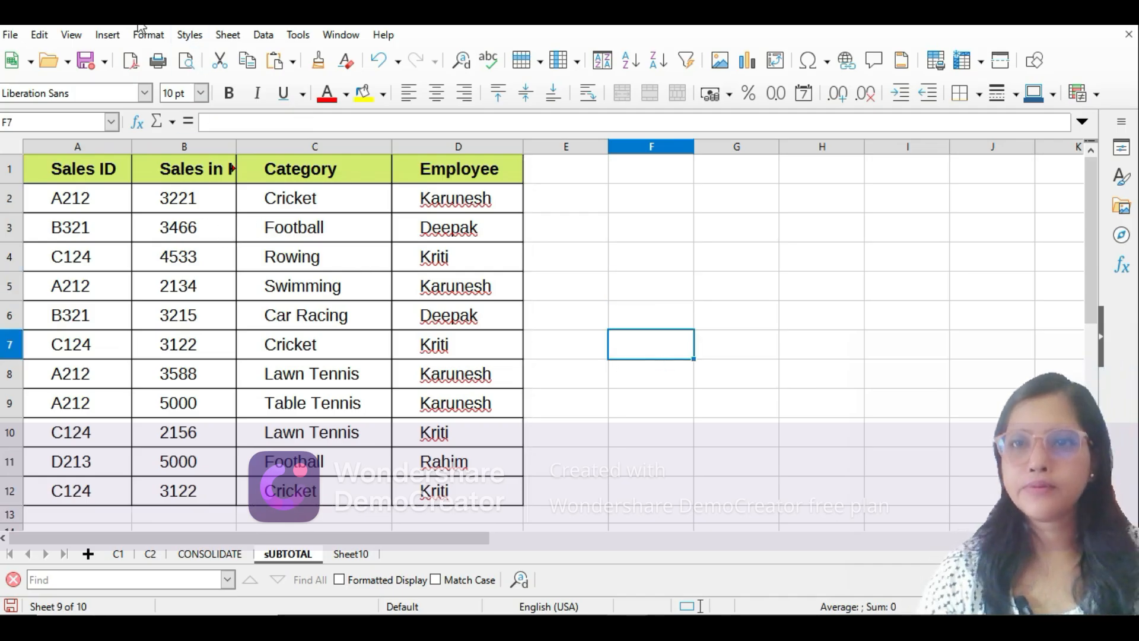
click(115, 35)
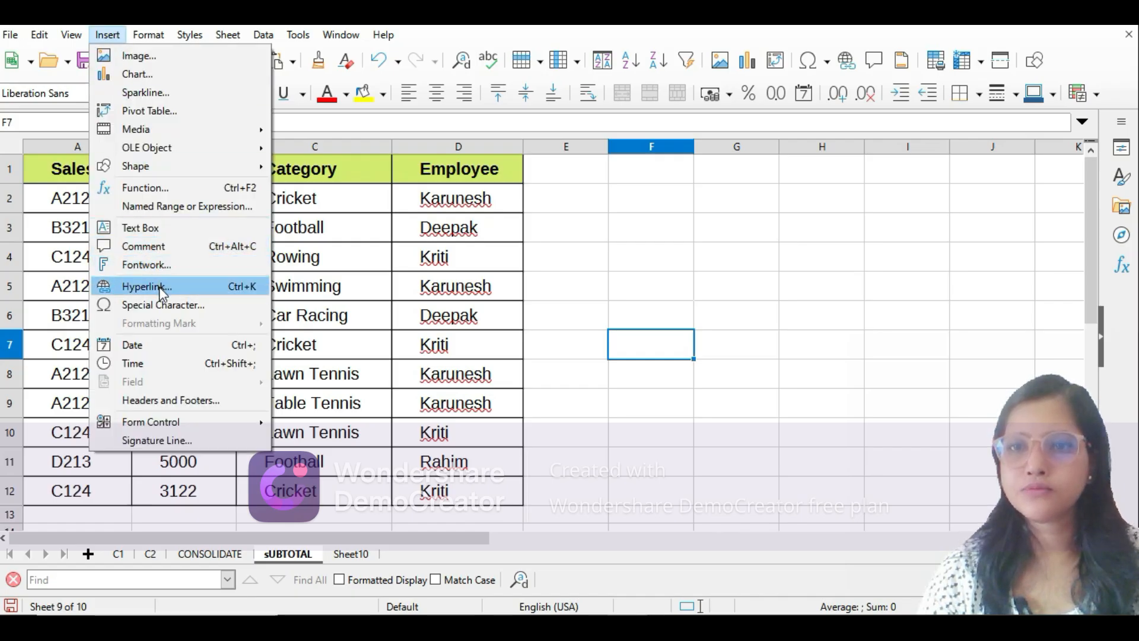
click(151, 189)
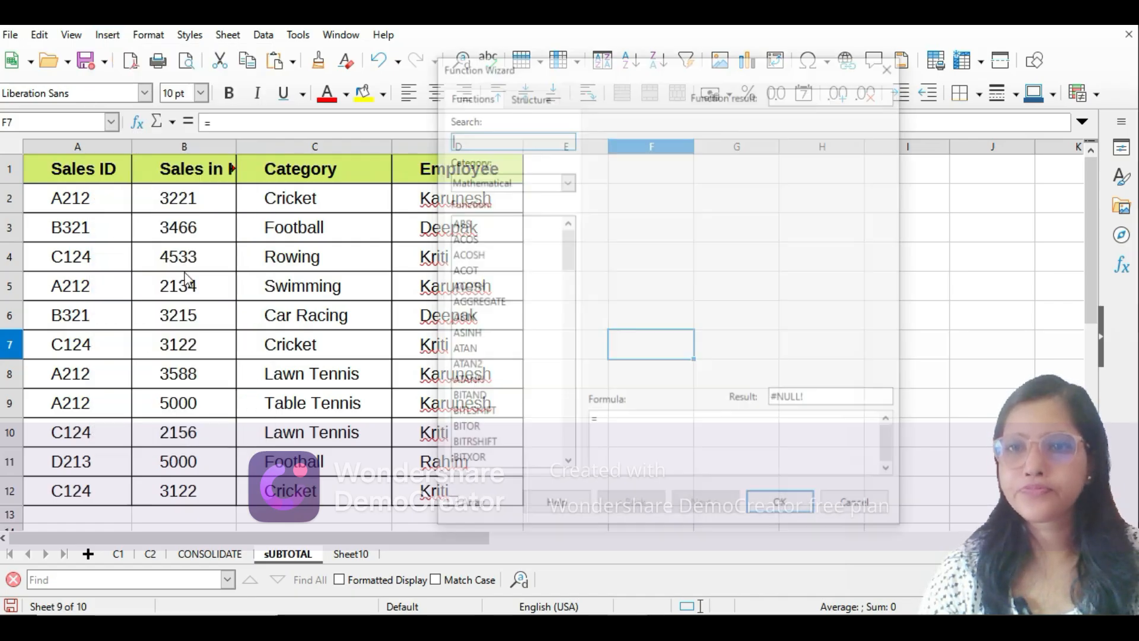
text(SUB)
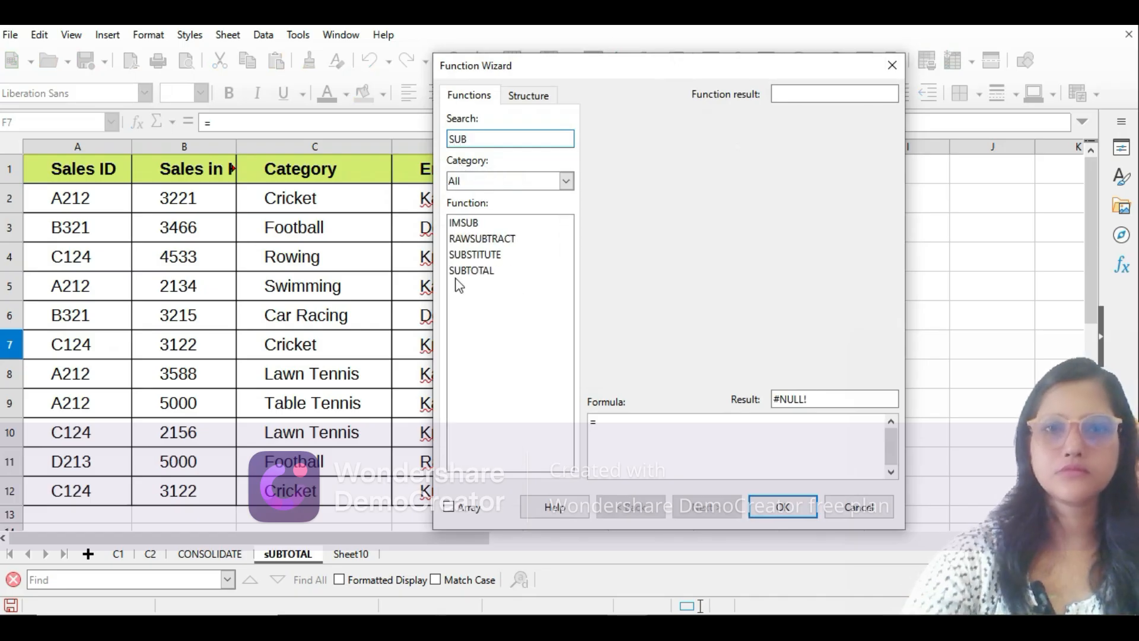
double_click(463, 271)
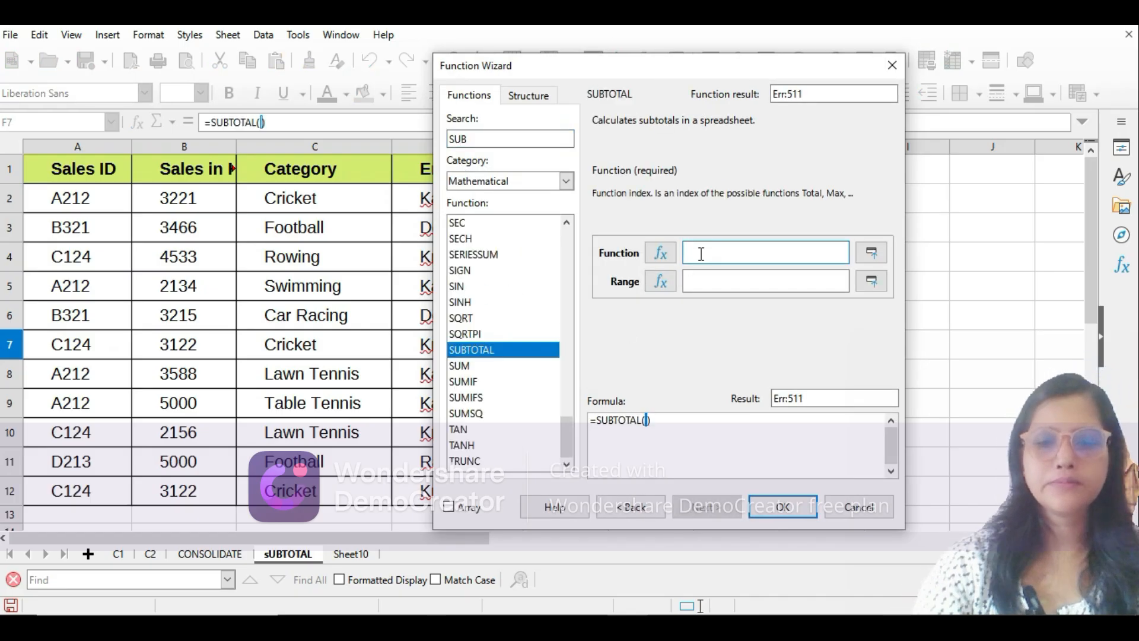
text(4)
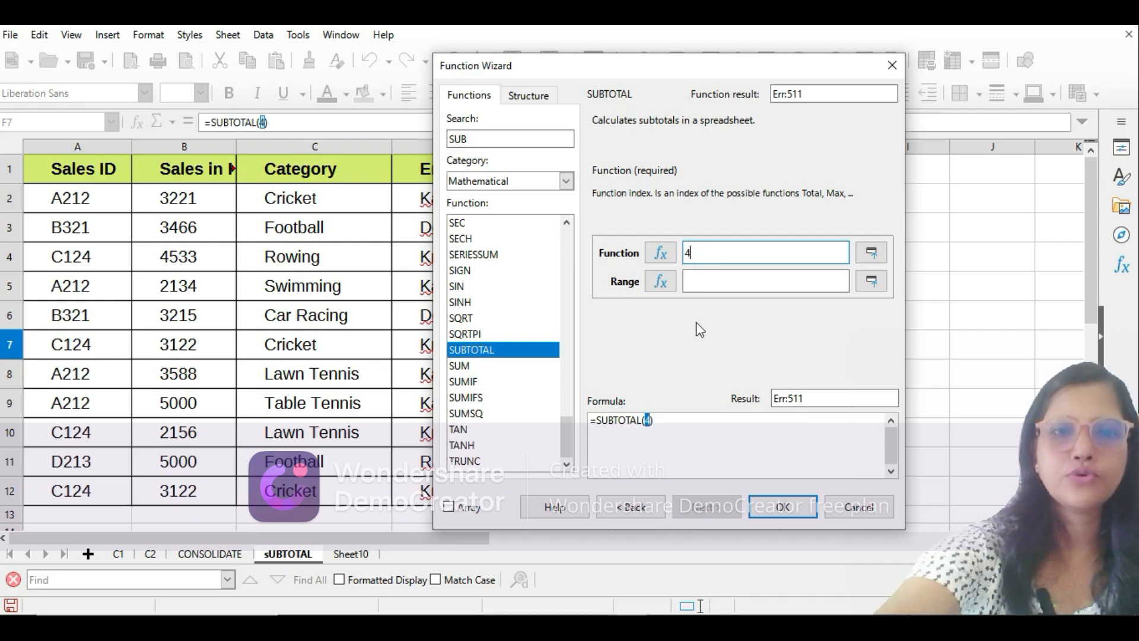
click(697, 284)
drag(195, 199, 185, 493)
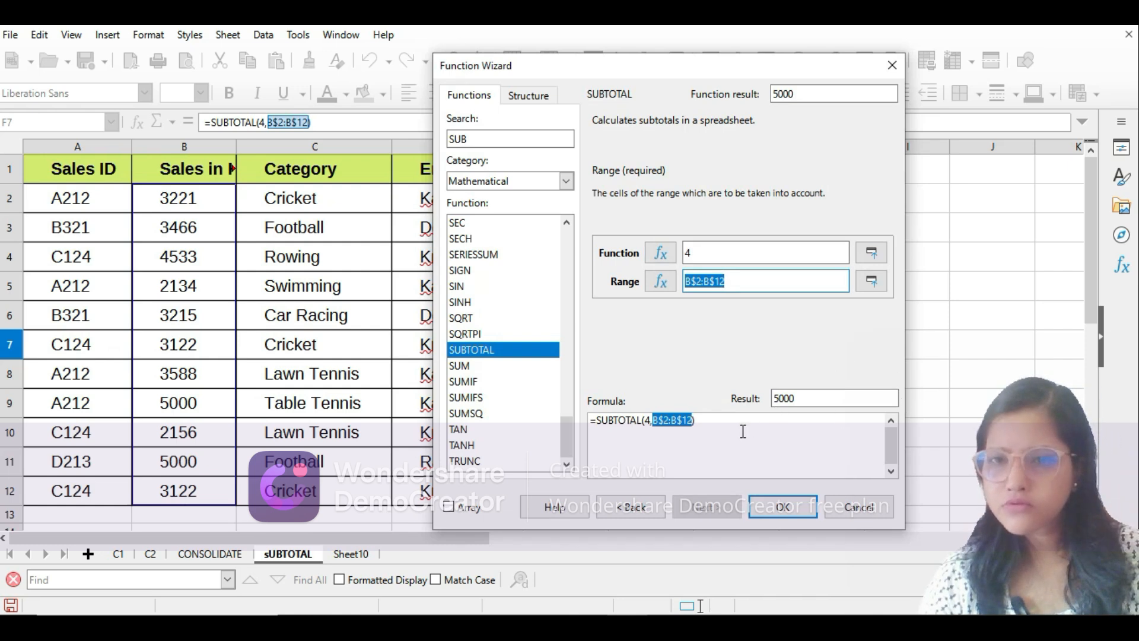
click(890, 65)
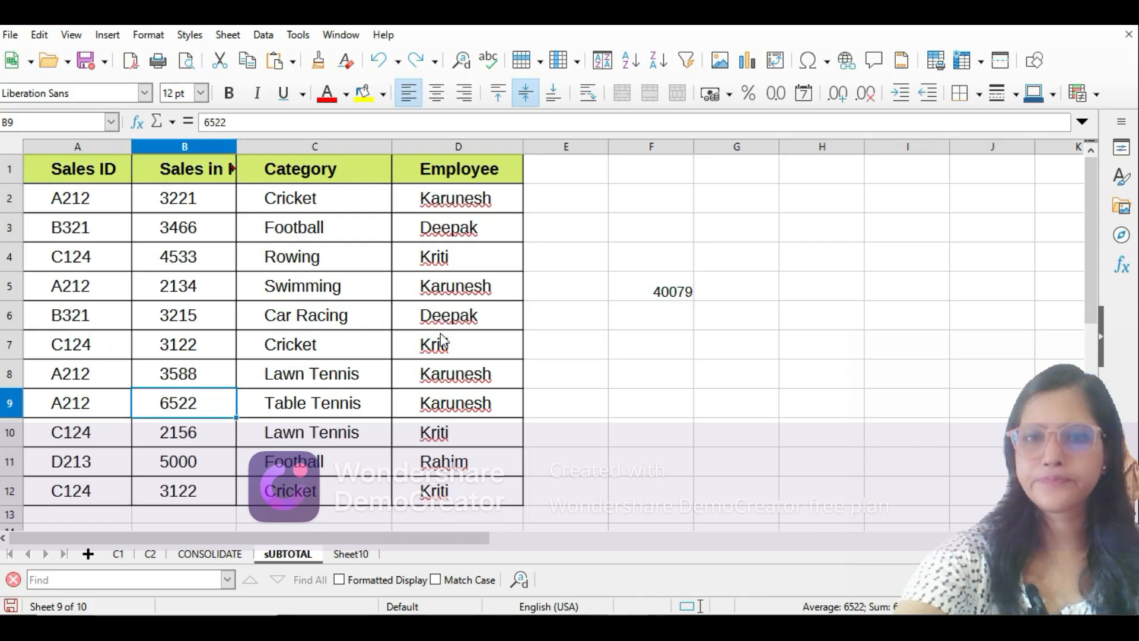
Step: Clear the SUBTOTAL formula from cell F5
click(653, 412)
click(647, 350)
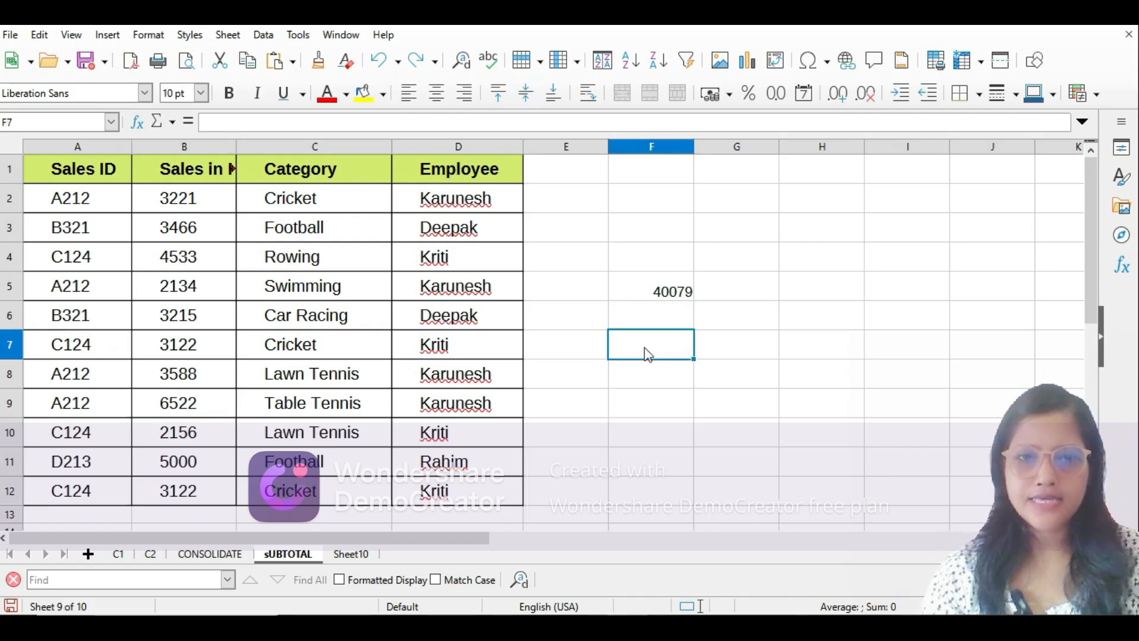
click(679, 279)
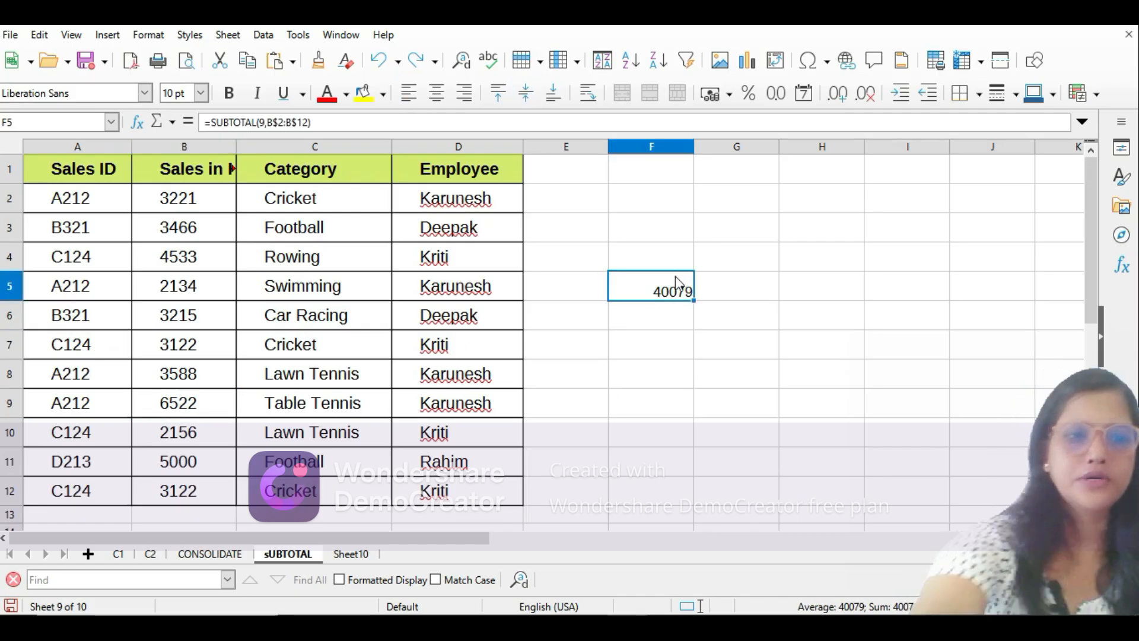
key(Delete)
Step: Insert a SUBTOTAL formula in cell F7 with Function 4 and the range B$2:B$12, using the Function Wizard
click(664, 338)
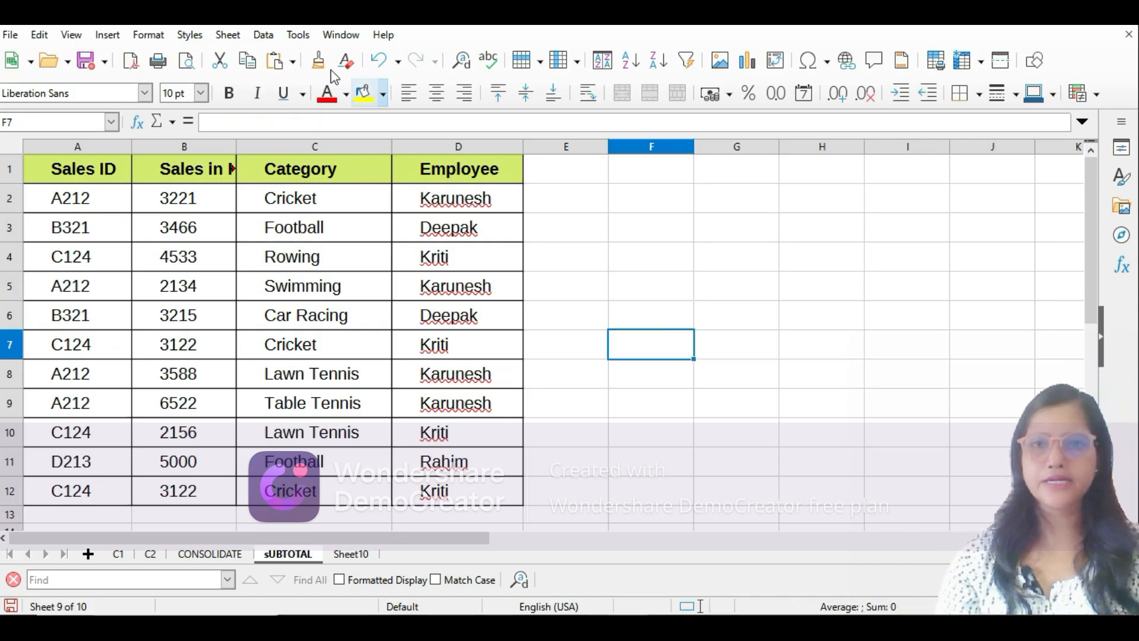
click(107, 34)
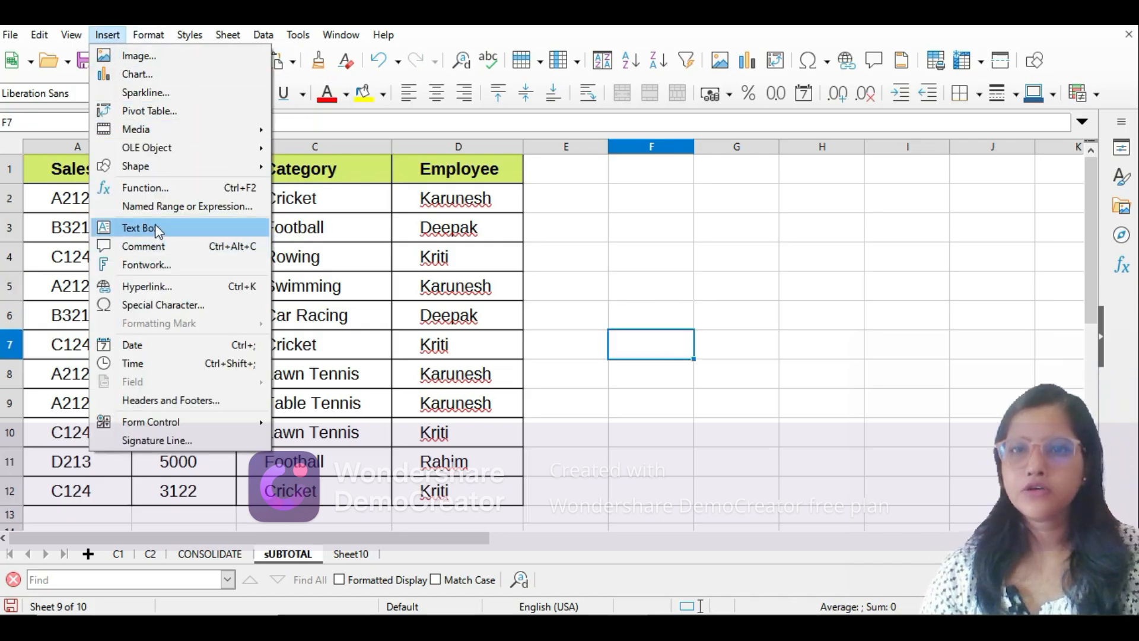
click(156, 188)
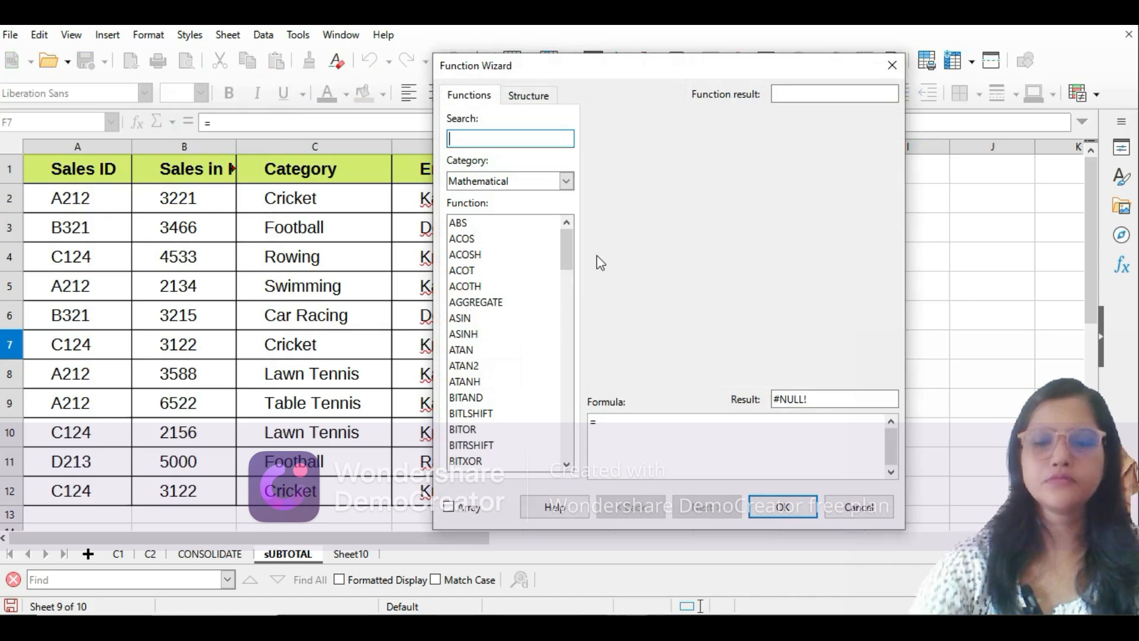
text(SUB)
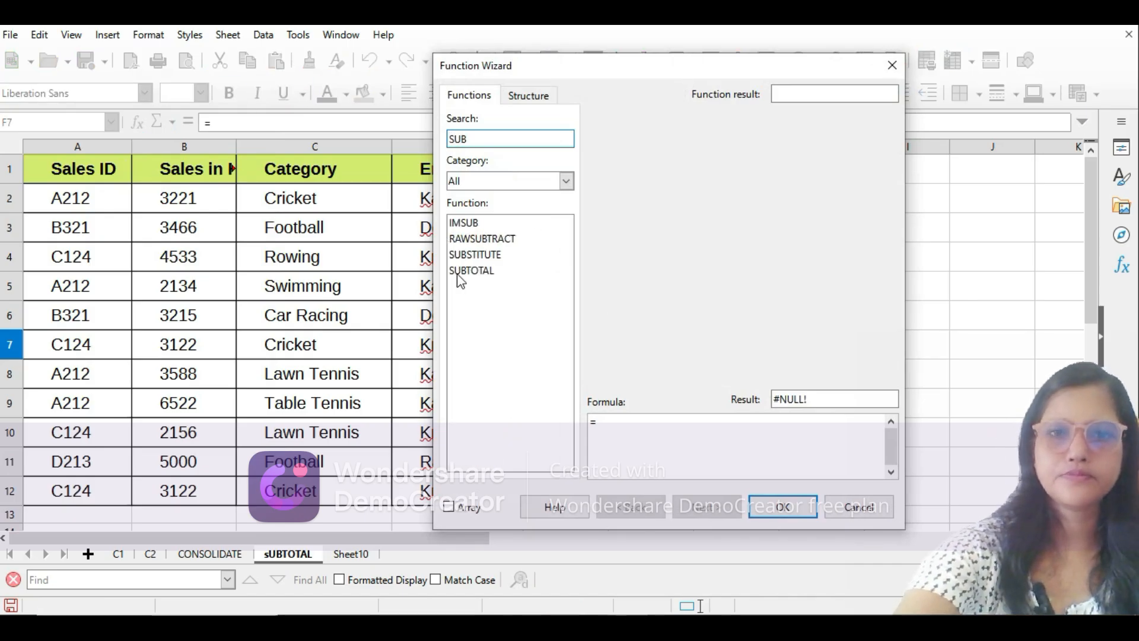
double_click(463, 272)
text(4)
click(716, 282)
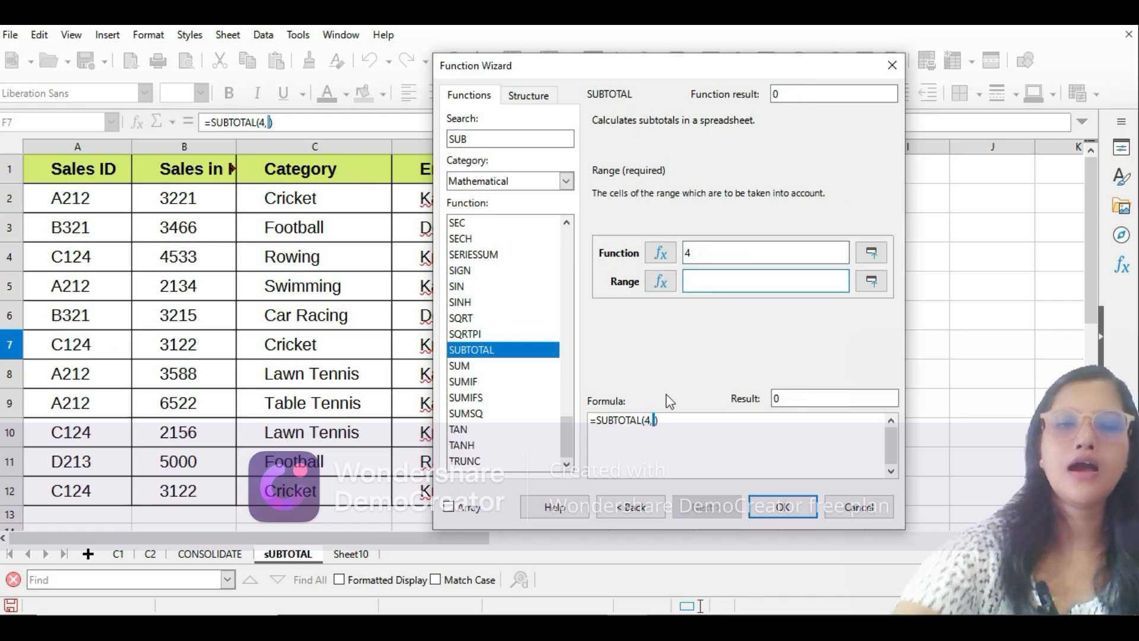
drag(194, 202, 181, 491)
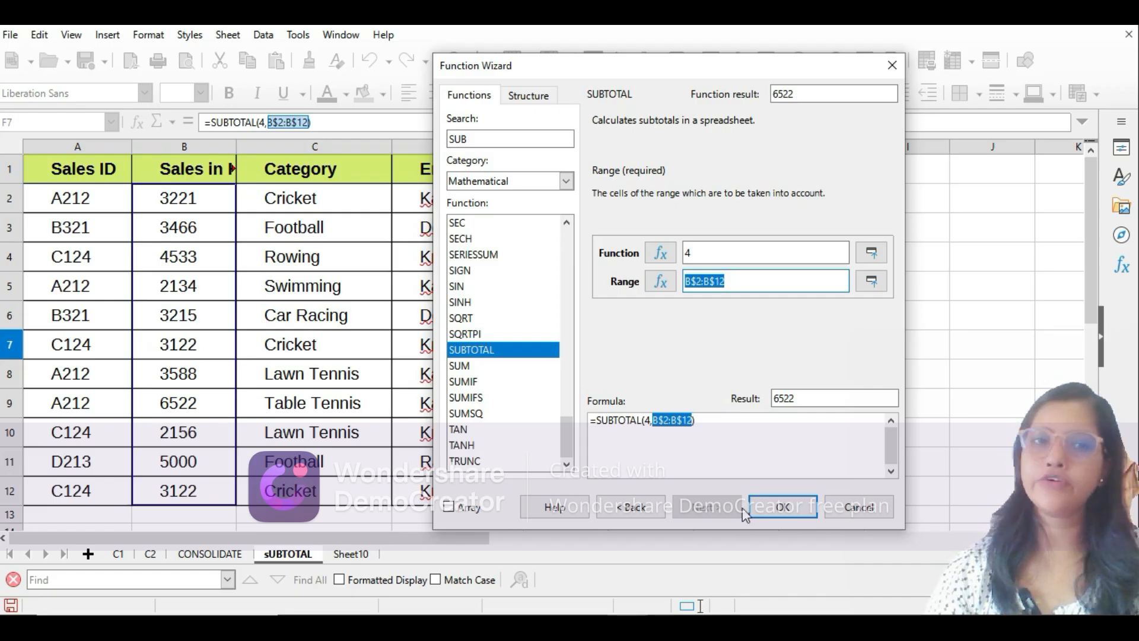
click(782, 507)
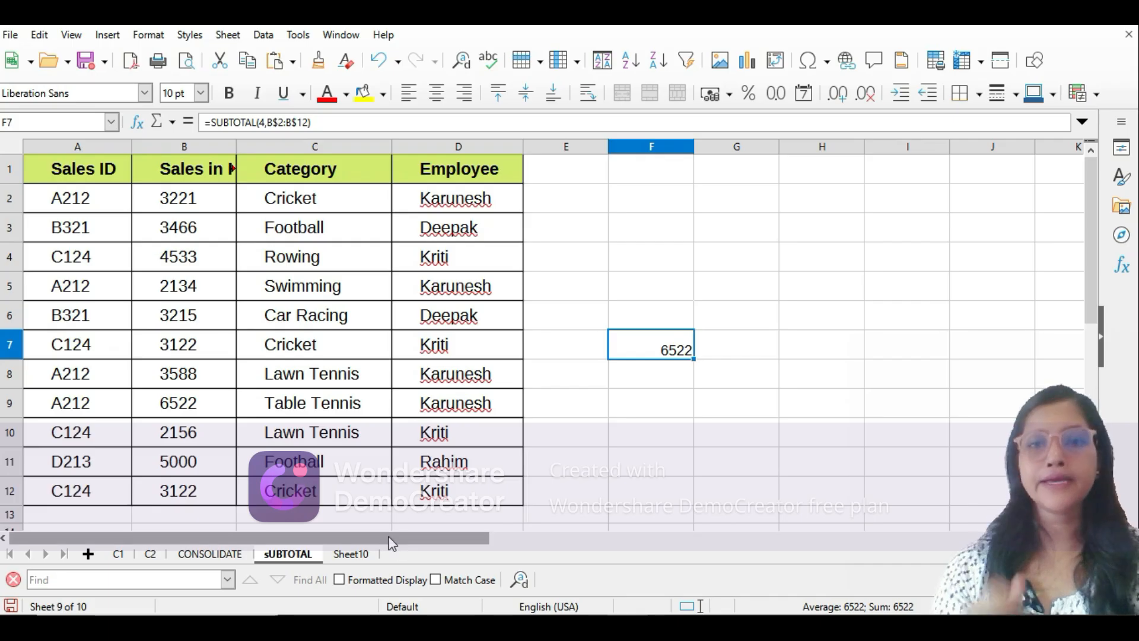
Step: Widen columns A to D on Sheet10 to fit their headings and entries, and switch to the PowerPoint slide with the function table
click(350, 554)
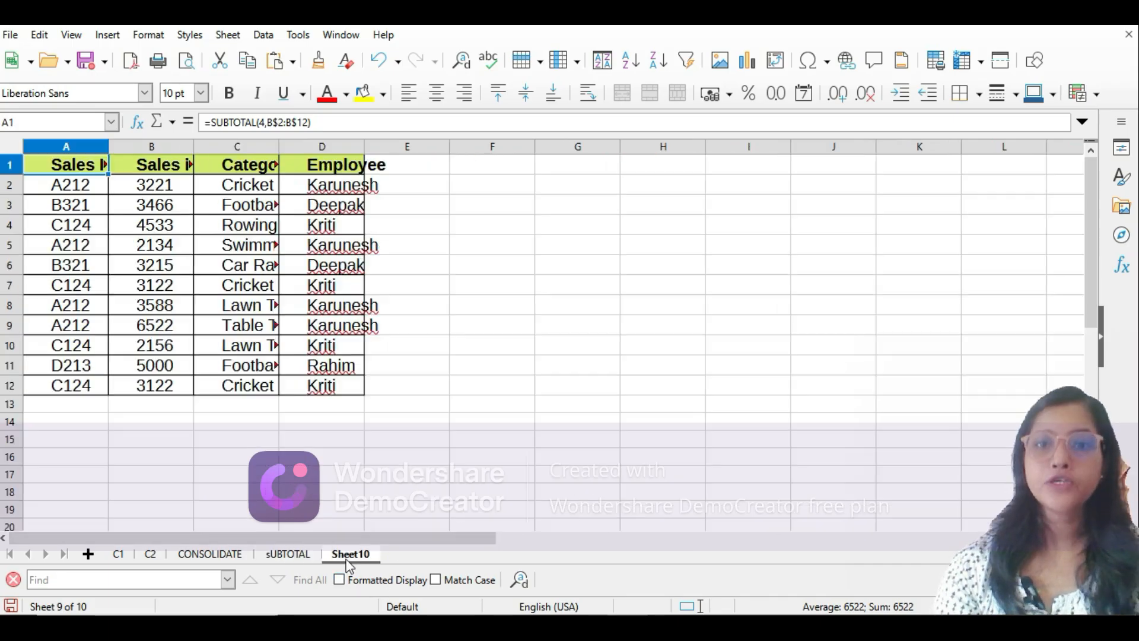
drag(363, 141, 426, 141)
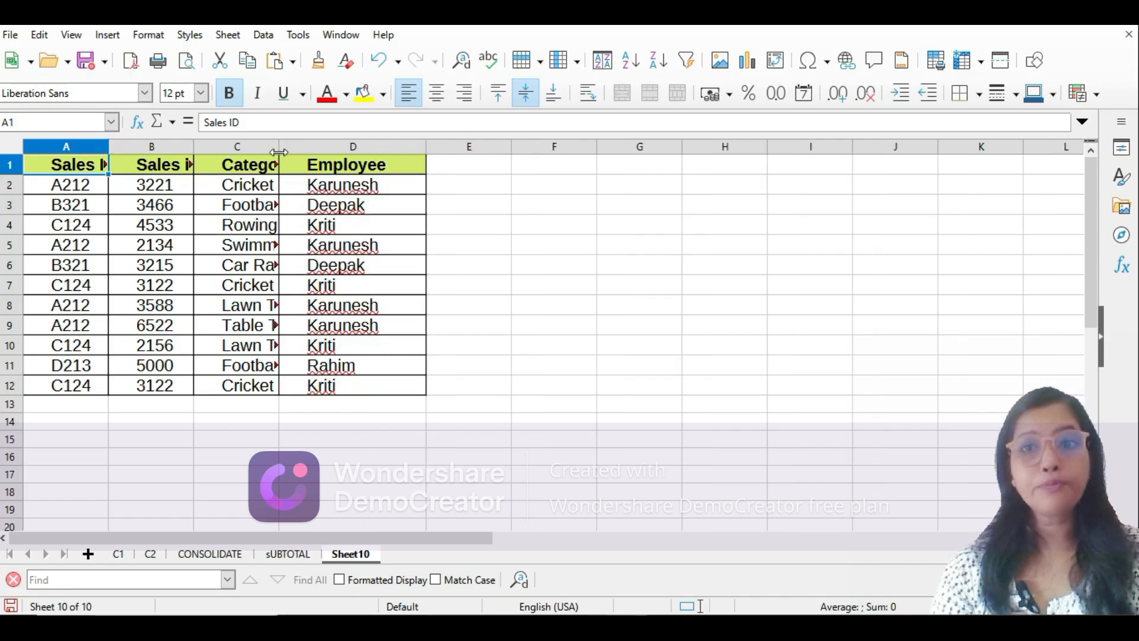
drag(277, 147, 342, 149)
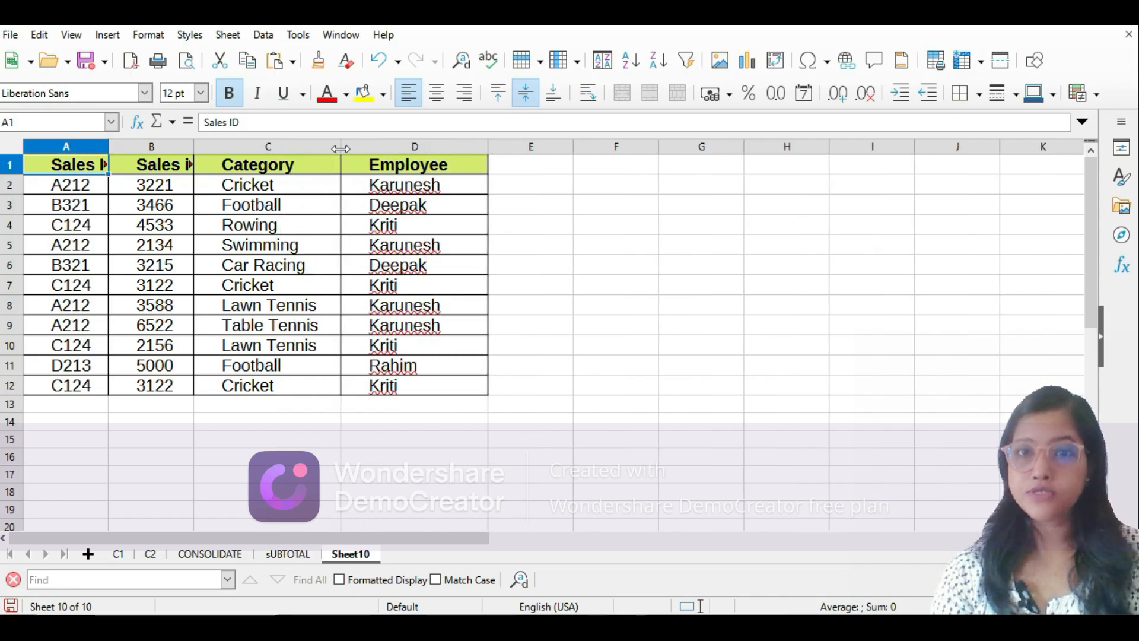
drag(192, 146, 227, 147)
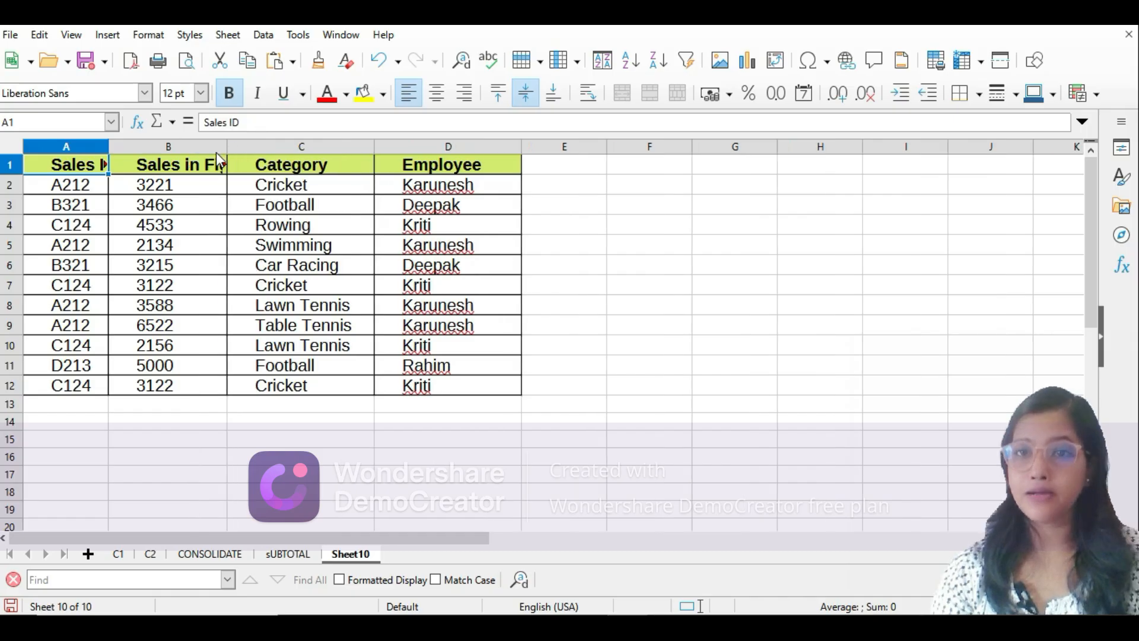
drag(109, 143, 138, 144)
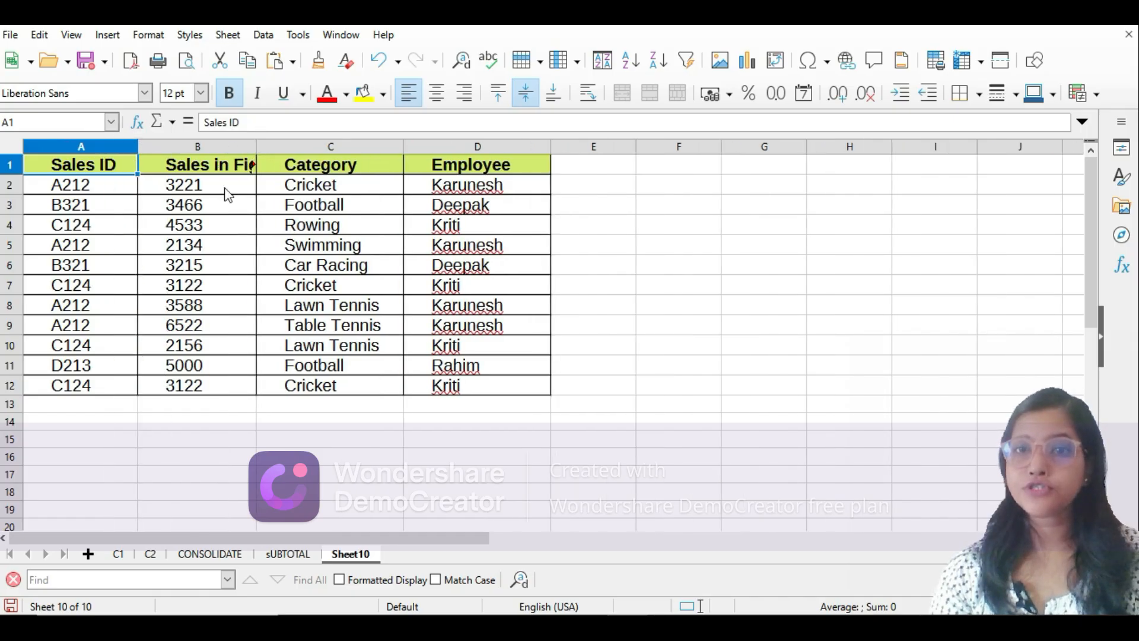
drag(255, 146, 293, 147)
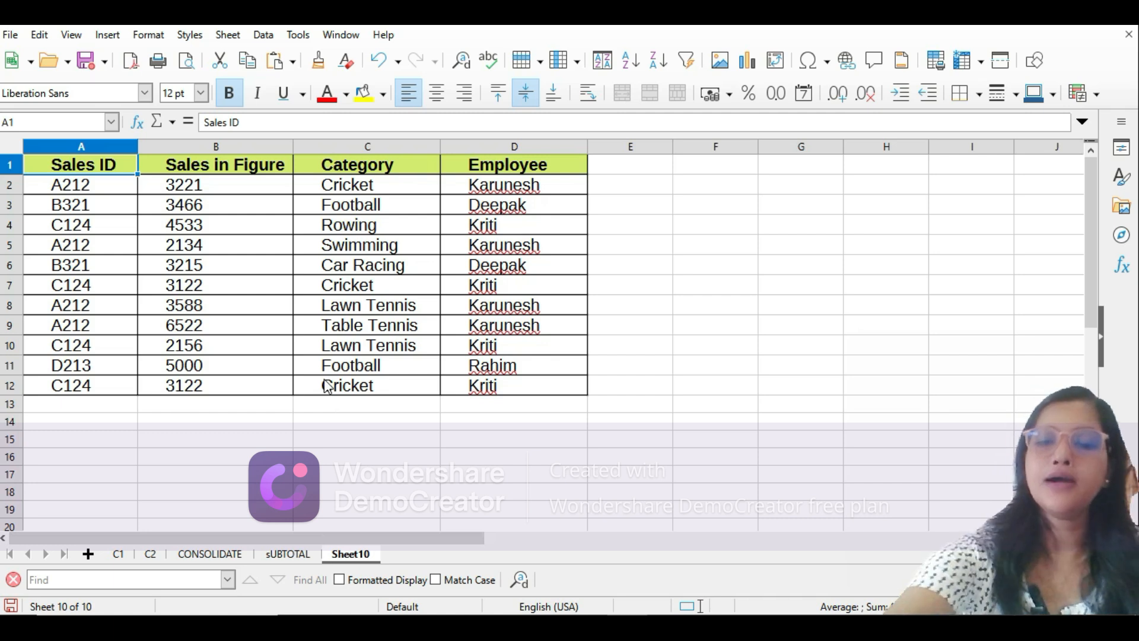
key(alt+Tab)
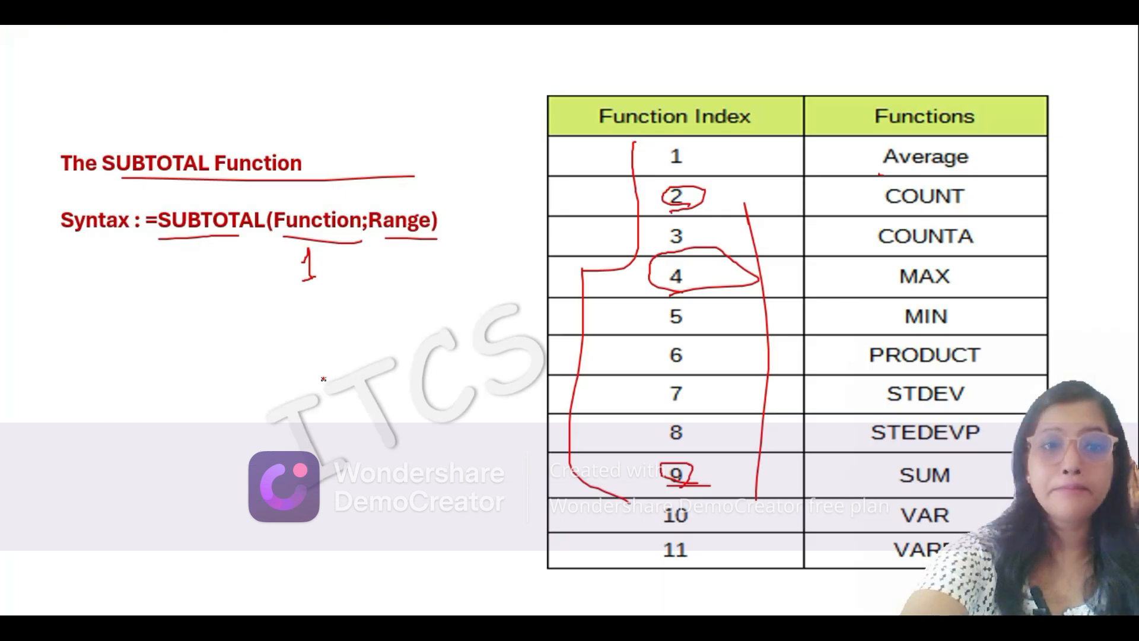
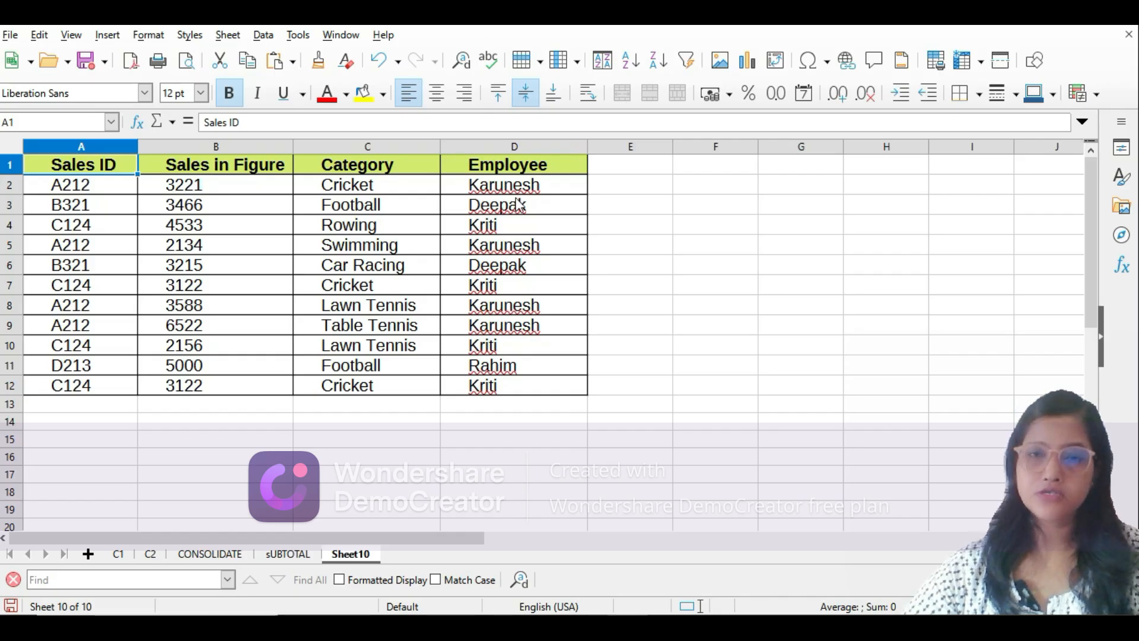
Step: Open the Subtotals dialog for the Sheet10 sales table A1:D12 and group the 1st Group by Employee
click(266, 37)
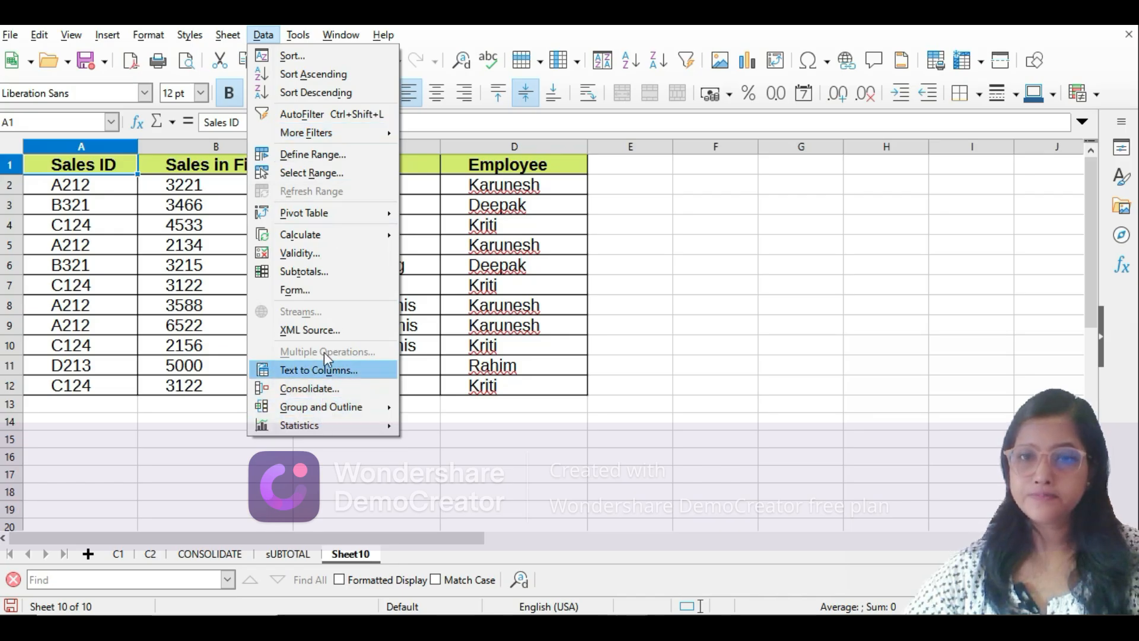
click(315, 271)
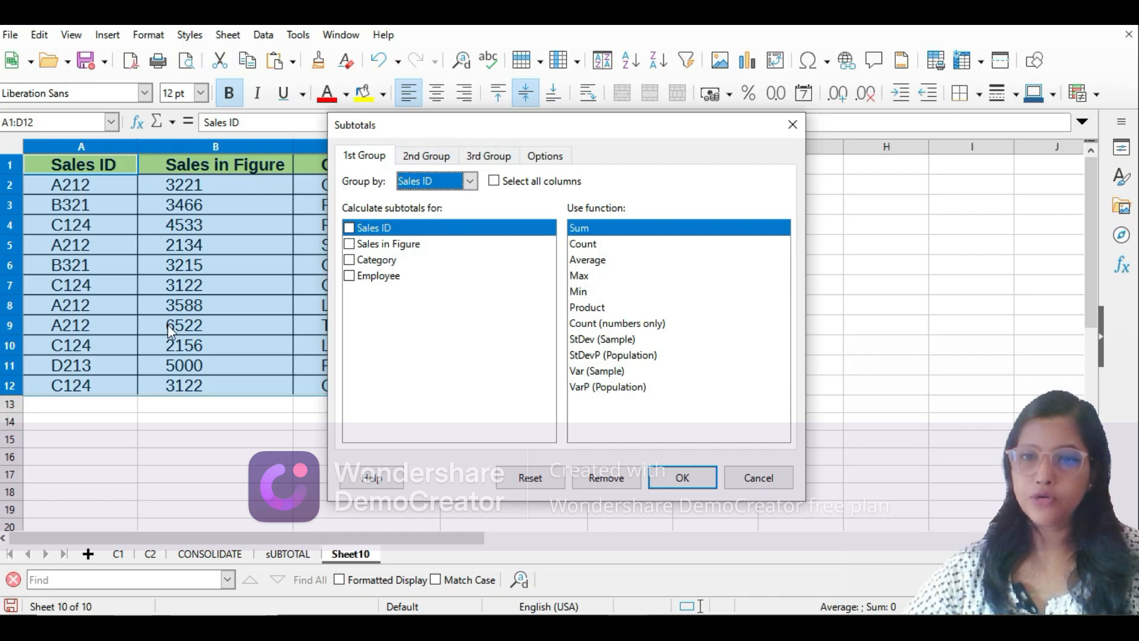
drag(542, 132, 789, 104)
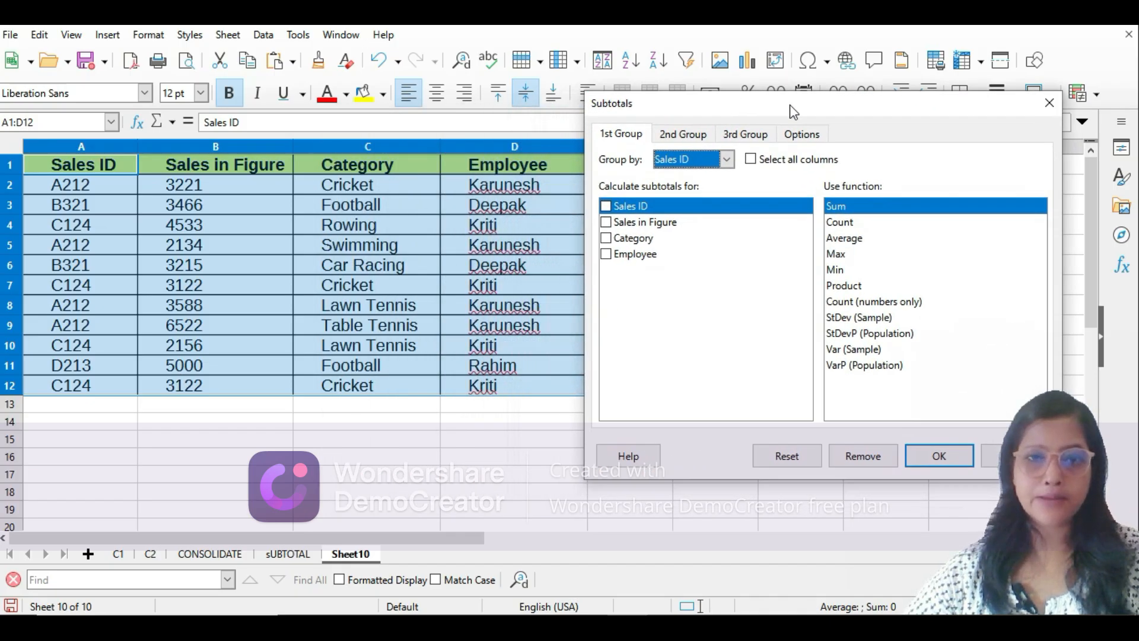
click(727, 159)
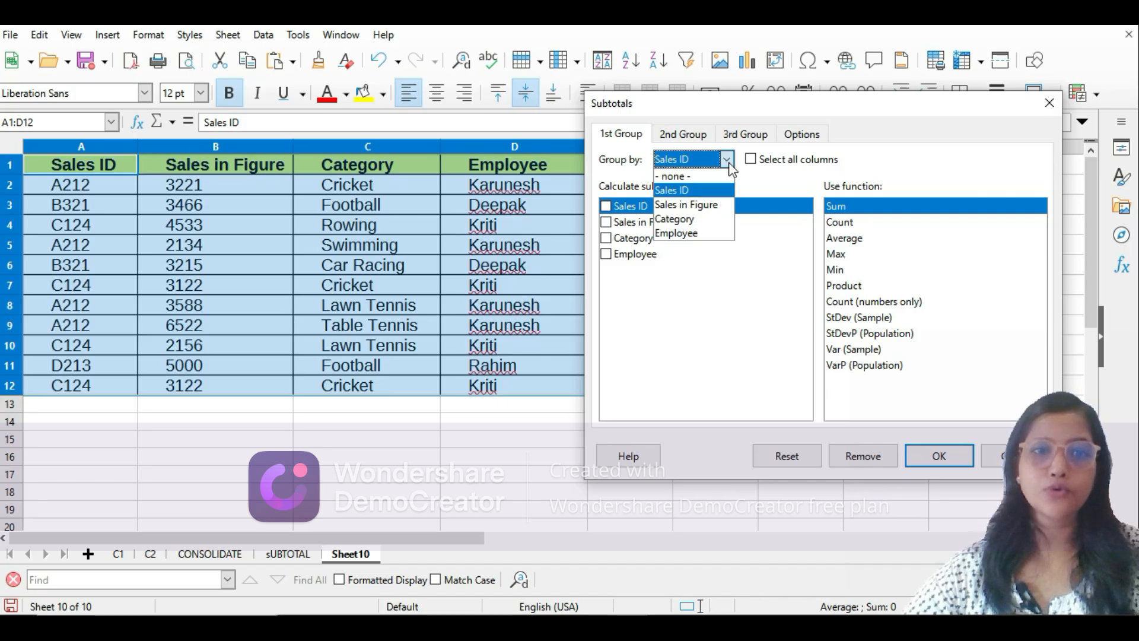
click(730, 163)
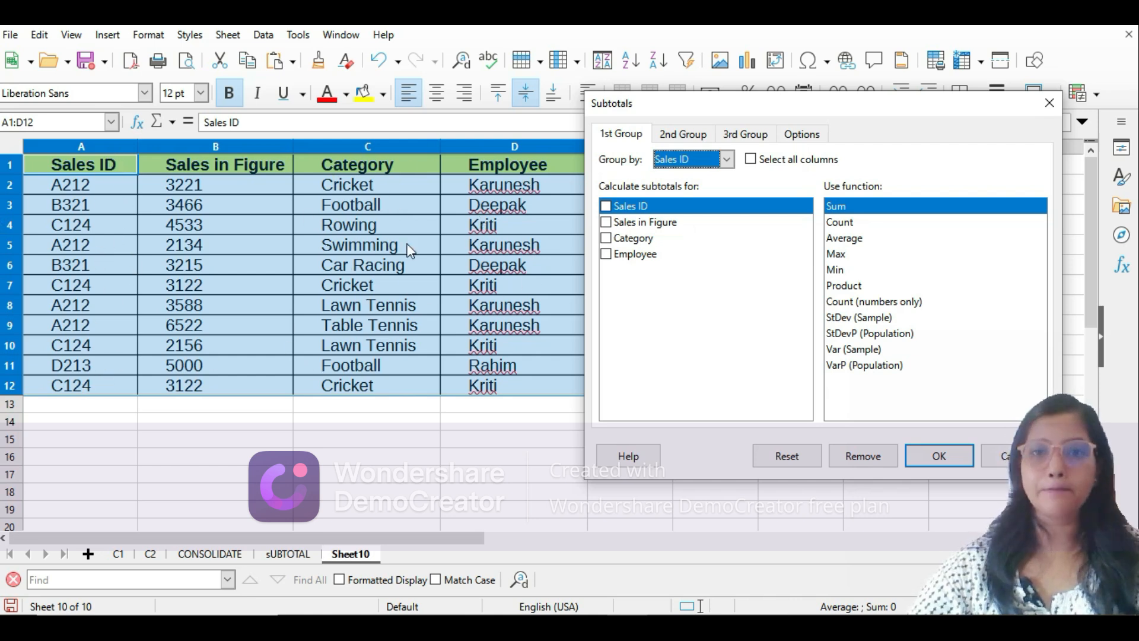
click(727, 159)
click(696, 234)
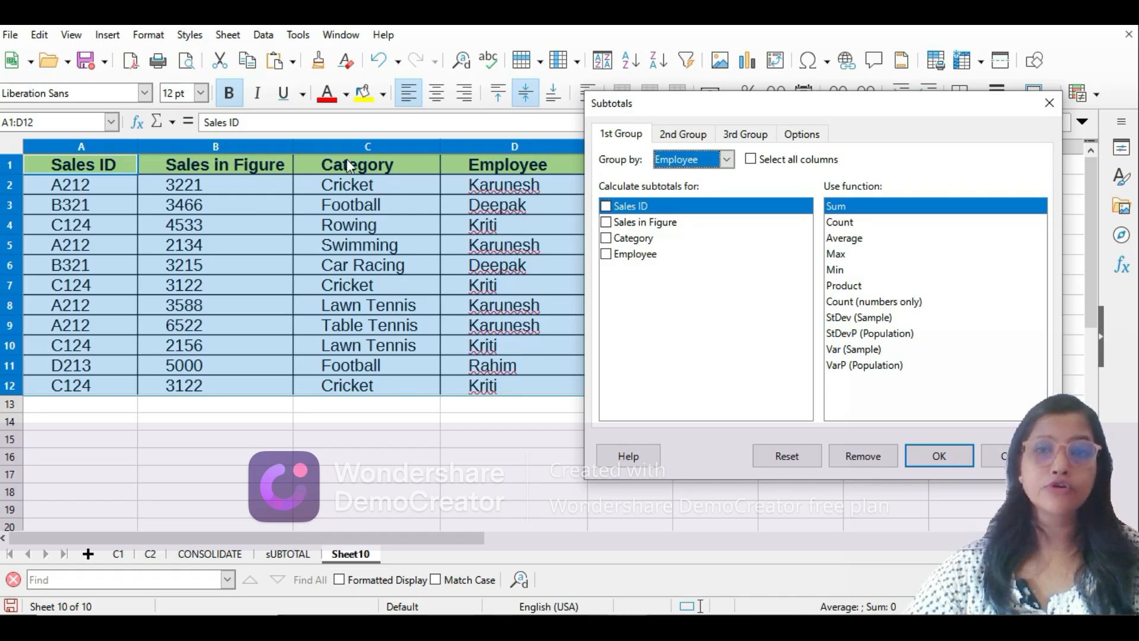
click(607, 222)
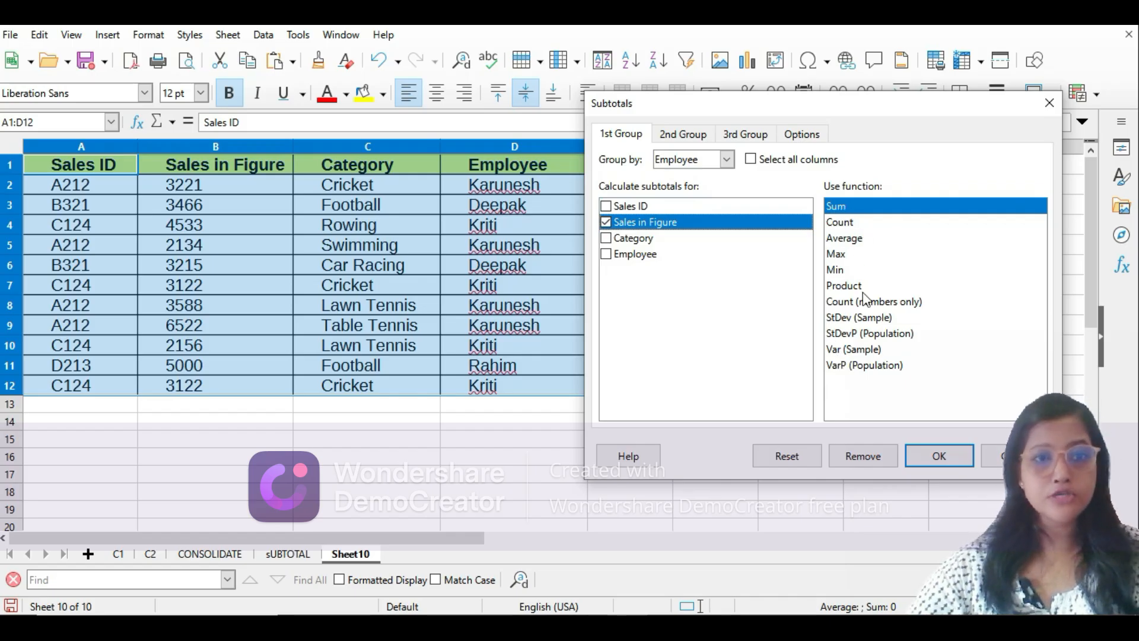
click(932, 456)
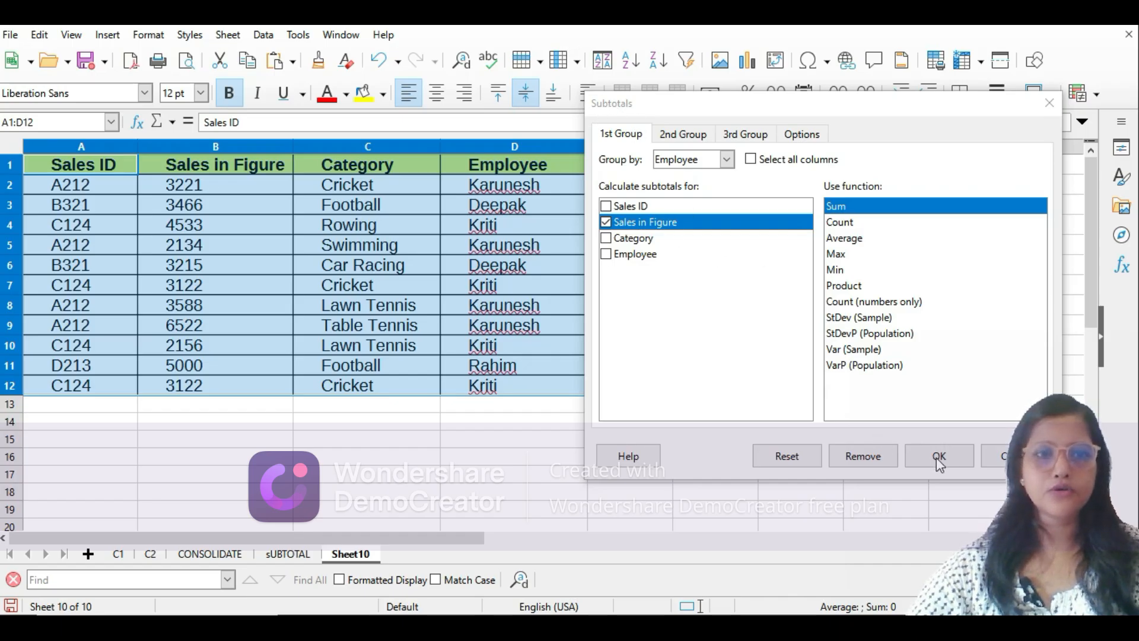
click(661, 300)
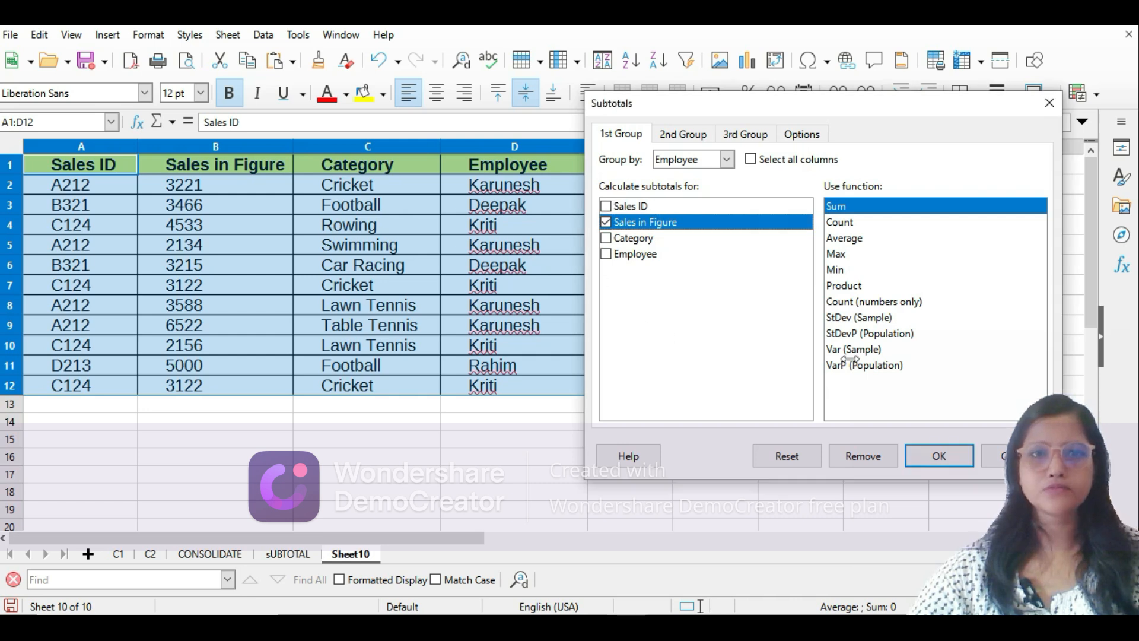
click(929, 455)
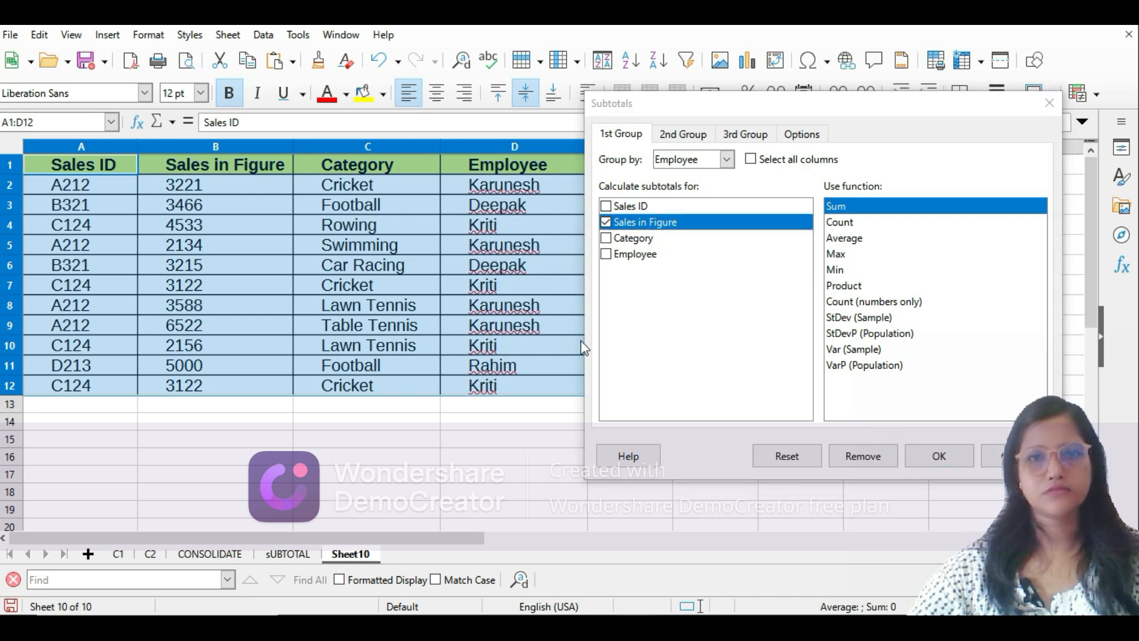
click(1049, 107)
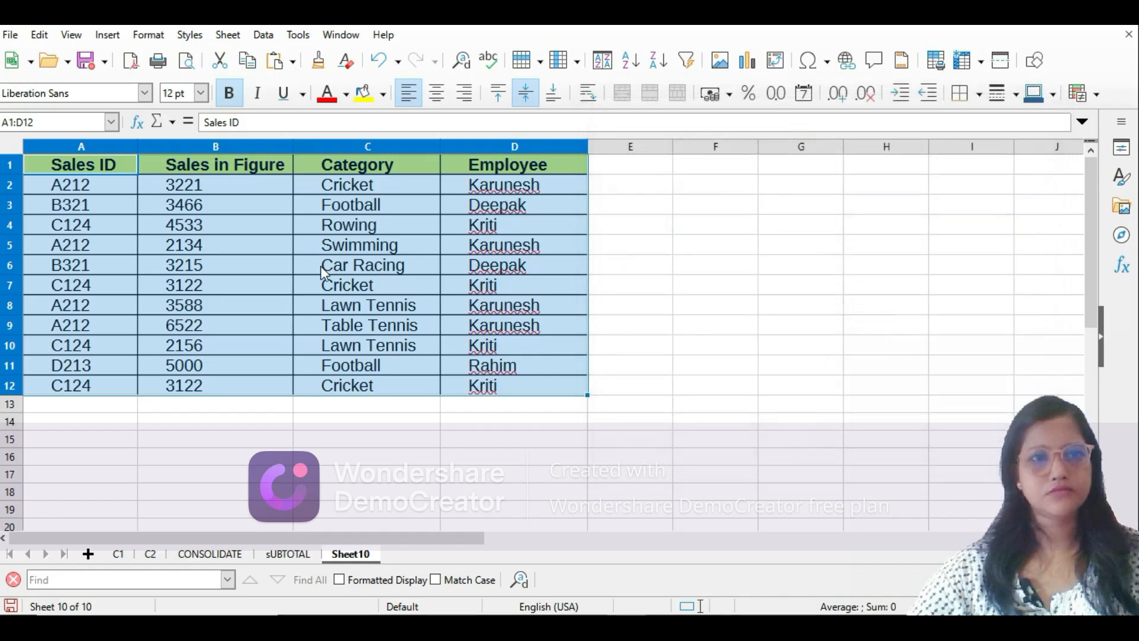
Step: Try to create Sum subtotals of Sales in Figure for the table A1:D12, with the 1st Group grouped by Employee
click(264, 37)
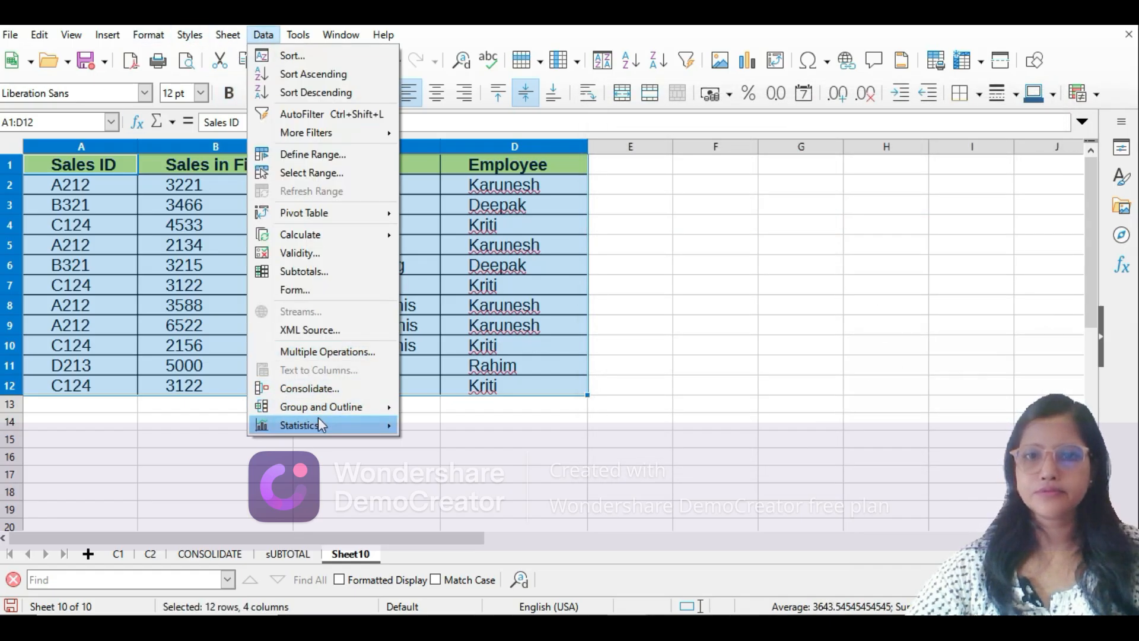
click(301, 271)
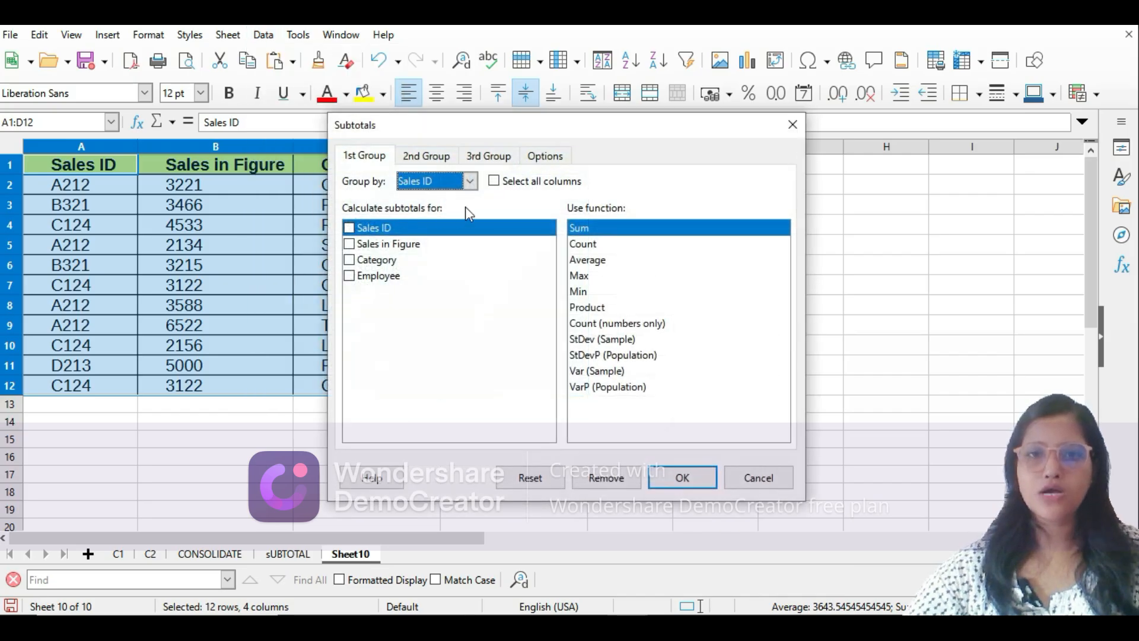
click(474, 183)
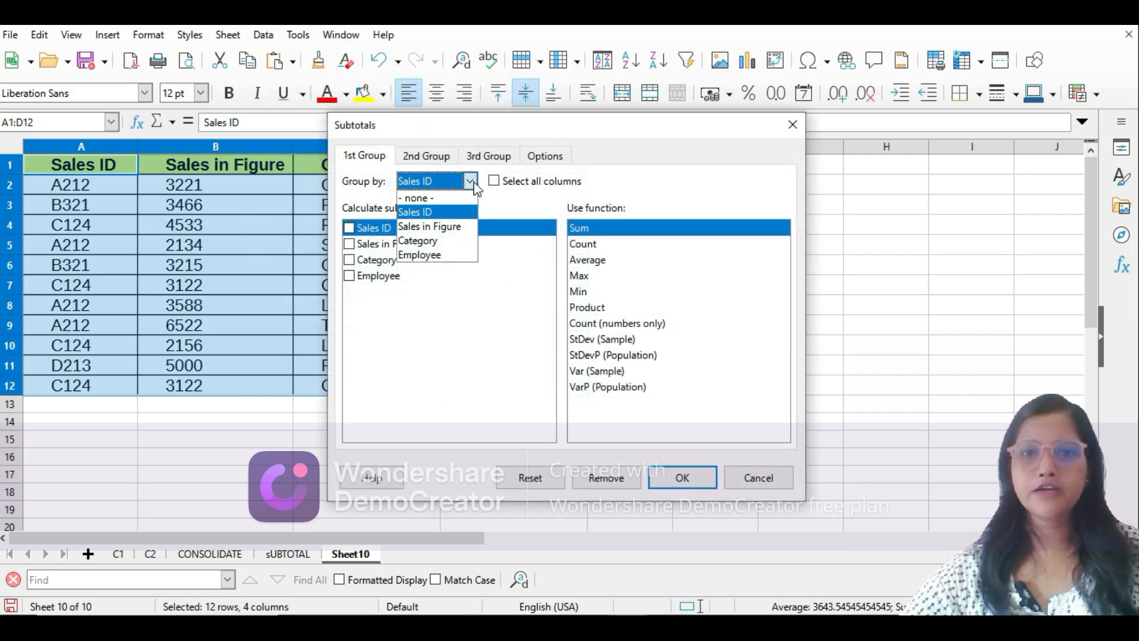
click(436, 255)
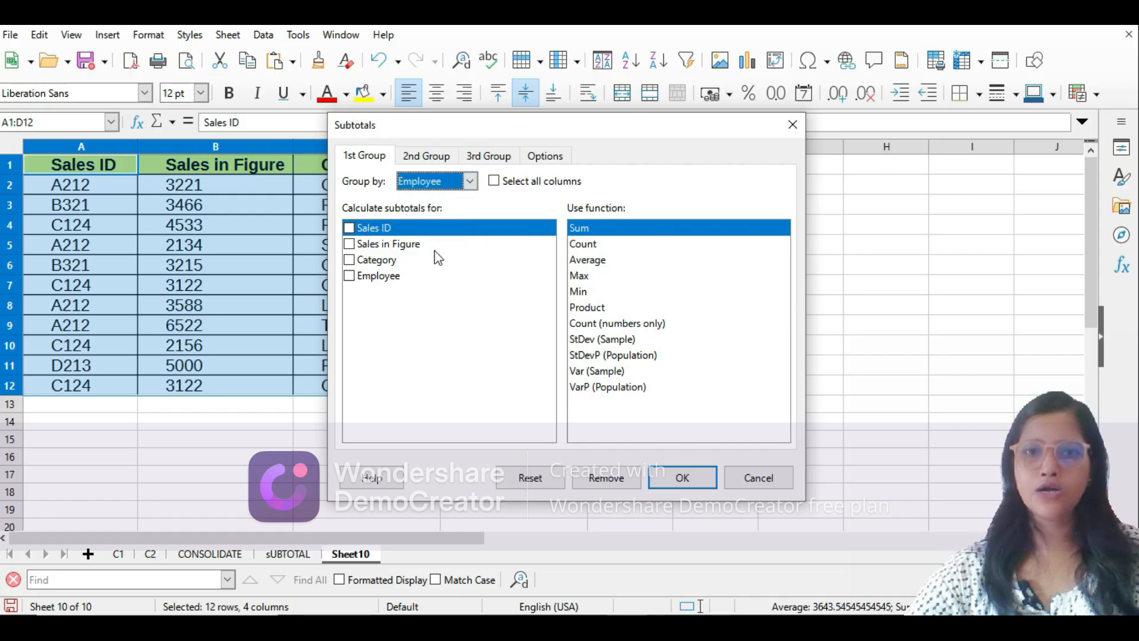
click(360, 248)
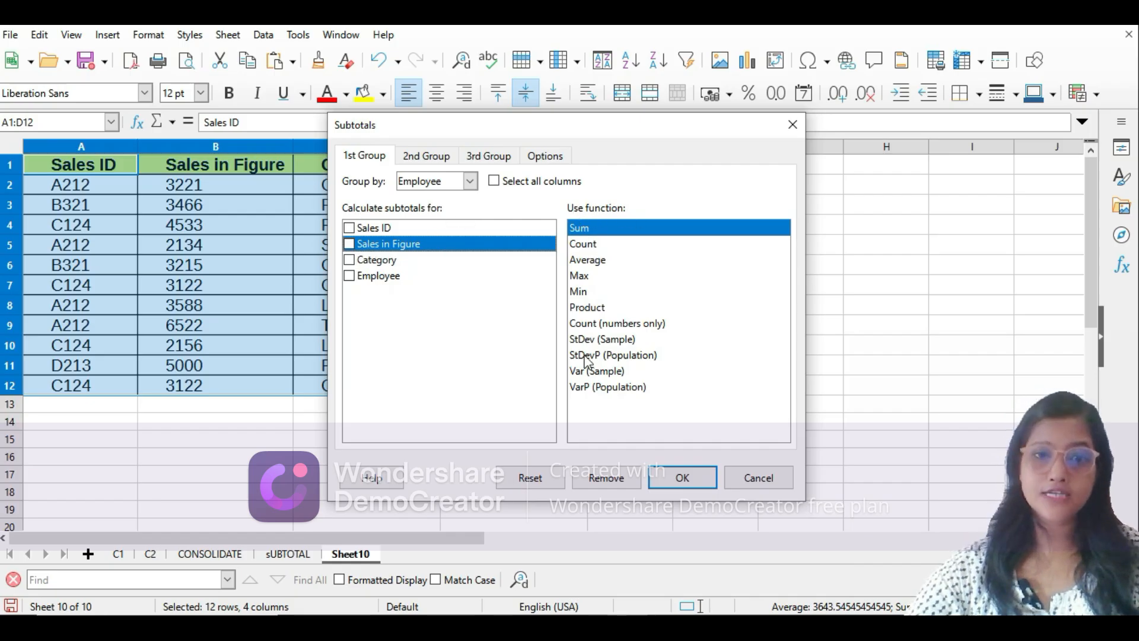
click(690, 479)
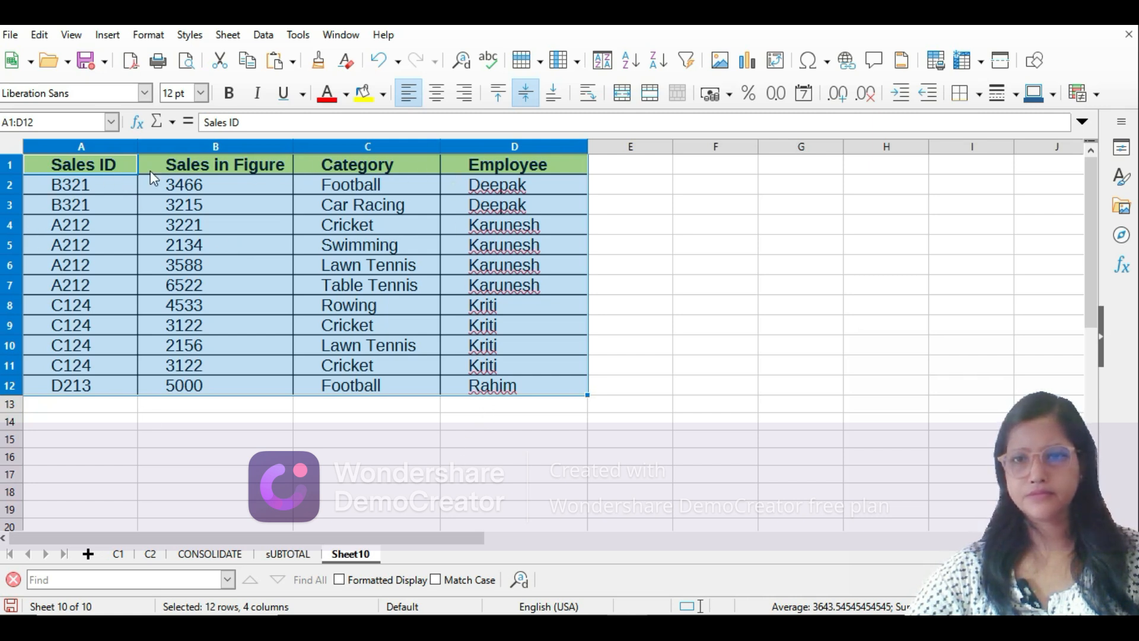
Step: Create subtotals for the table A1:D12 grouped by Employee, with only Sales in Figure included and the Sum function
click(265, 37)
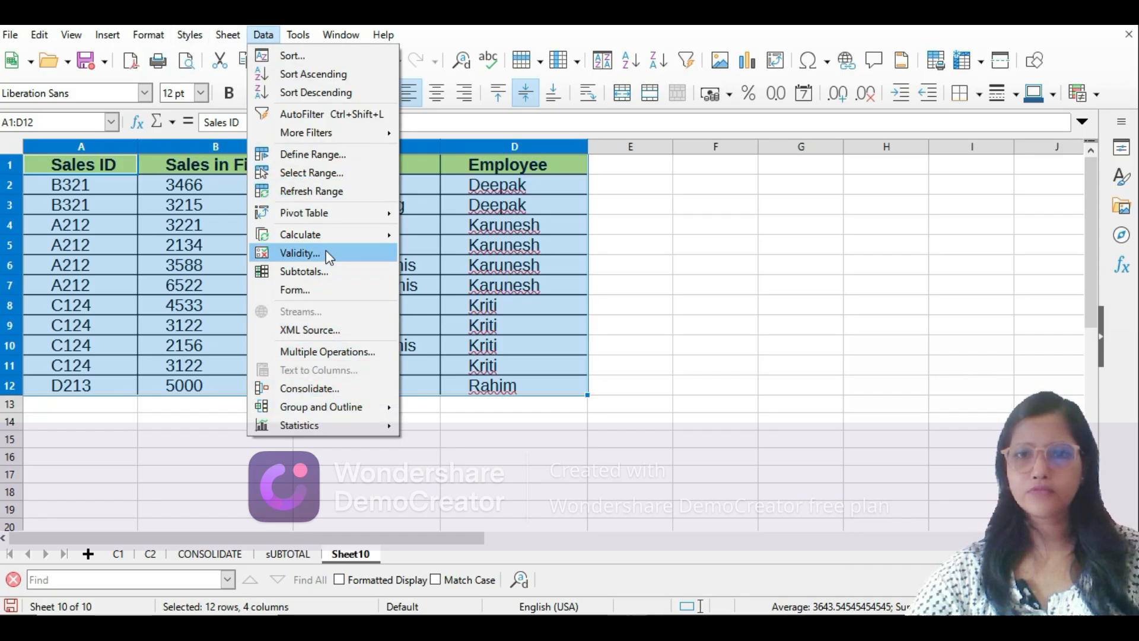
click(304, 272)
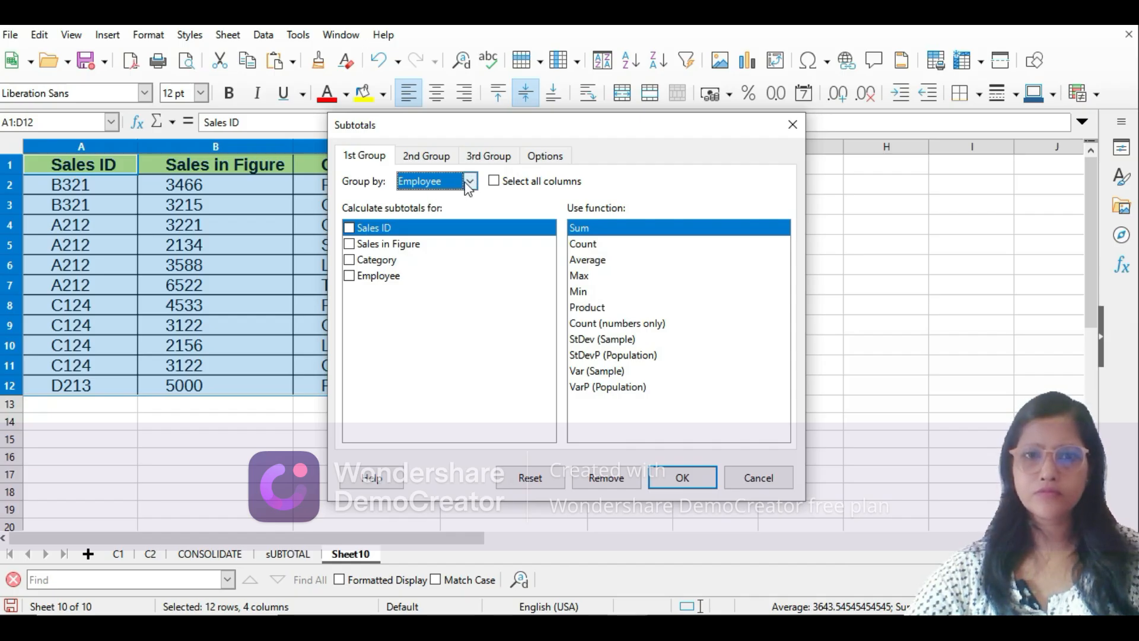
click(494, 183)
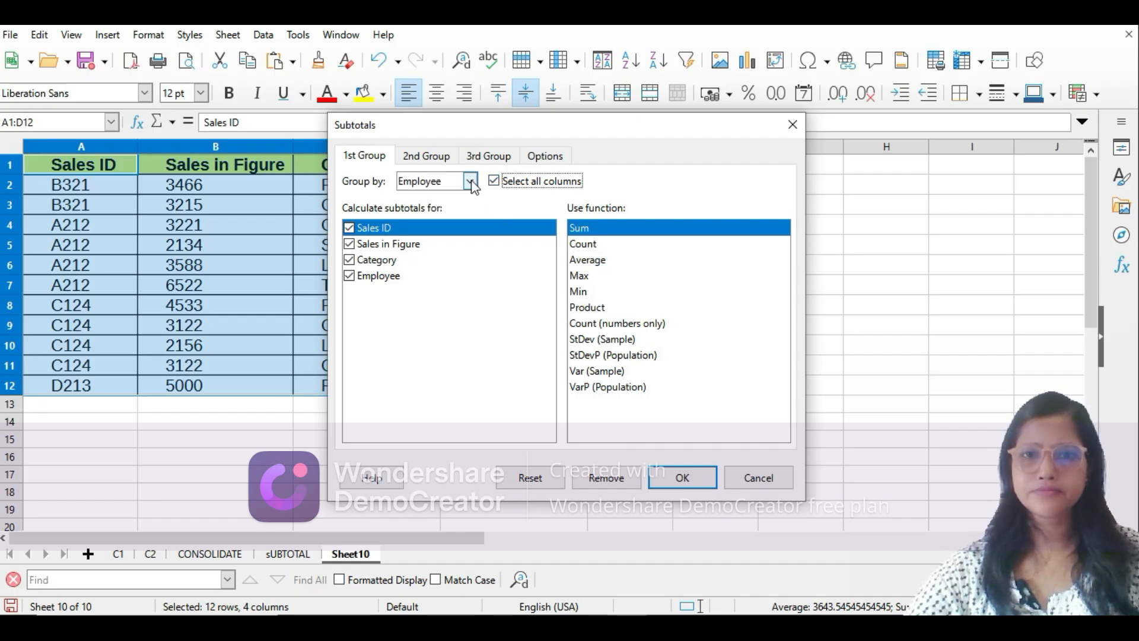
click(471, 182)
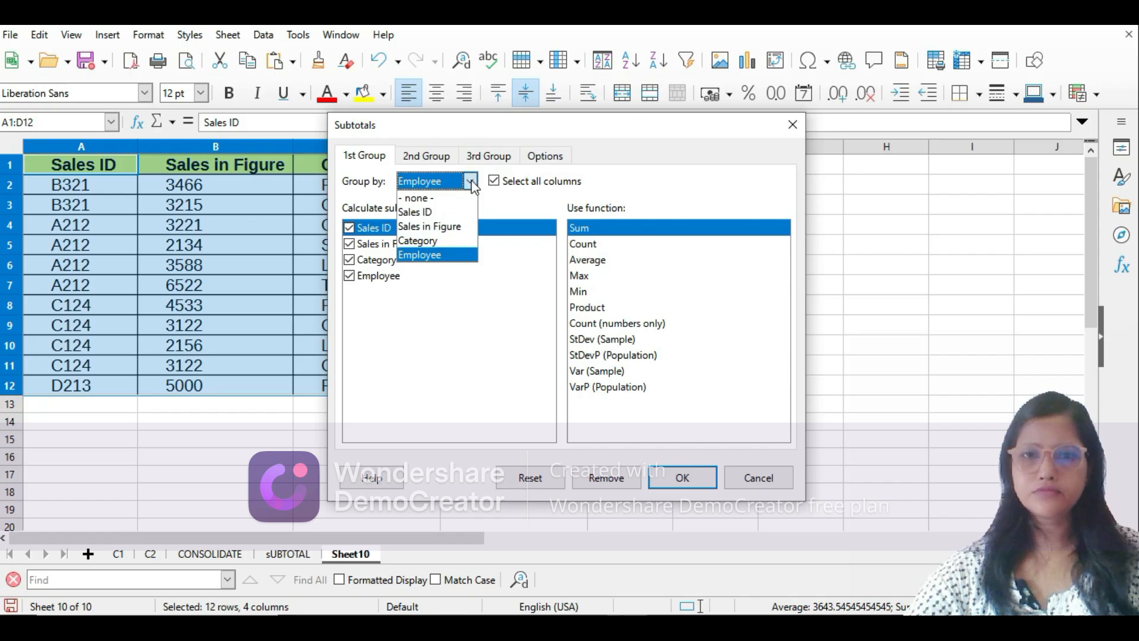
click(424, 255)
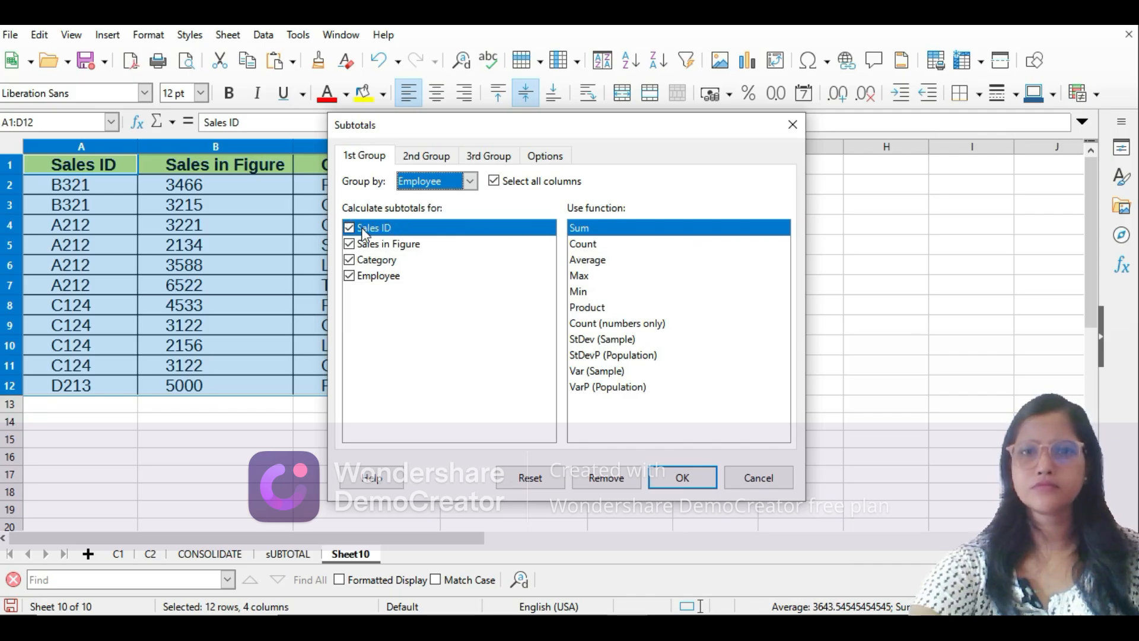
drag(469, 128, 572, 132)
click(450, 228)
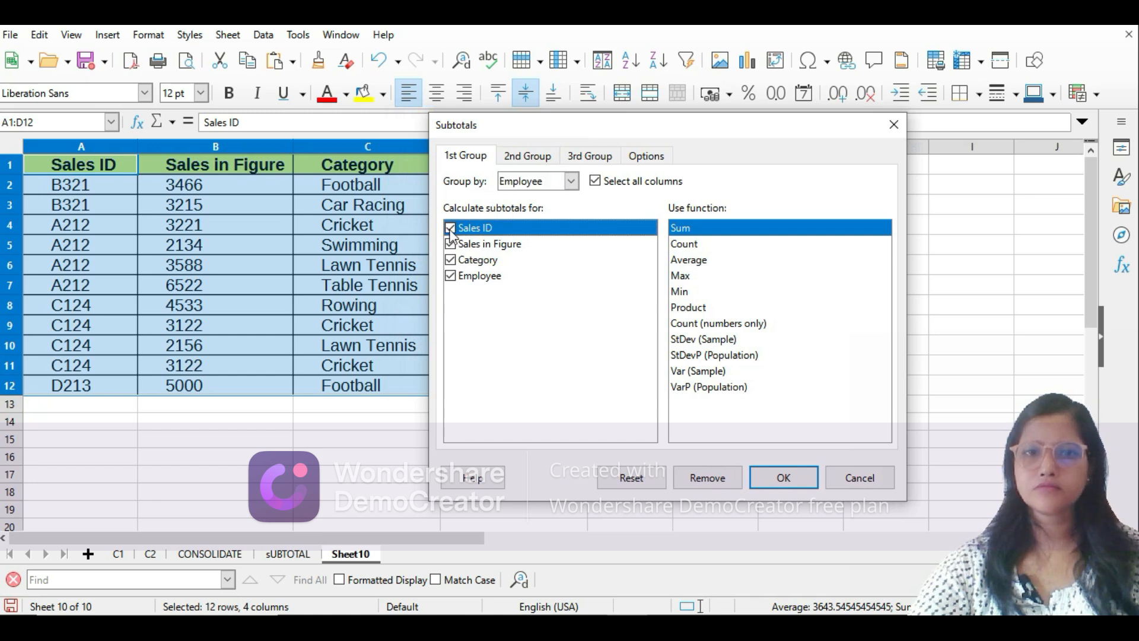
click(450, 261)
click(450, 277)
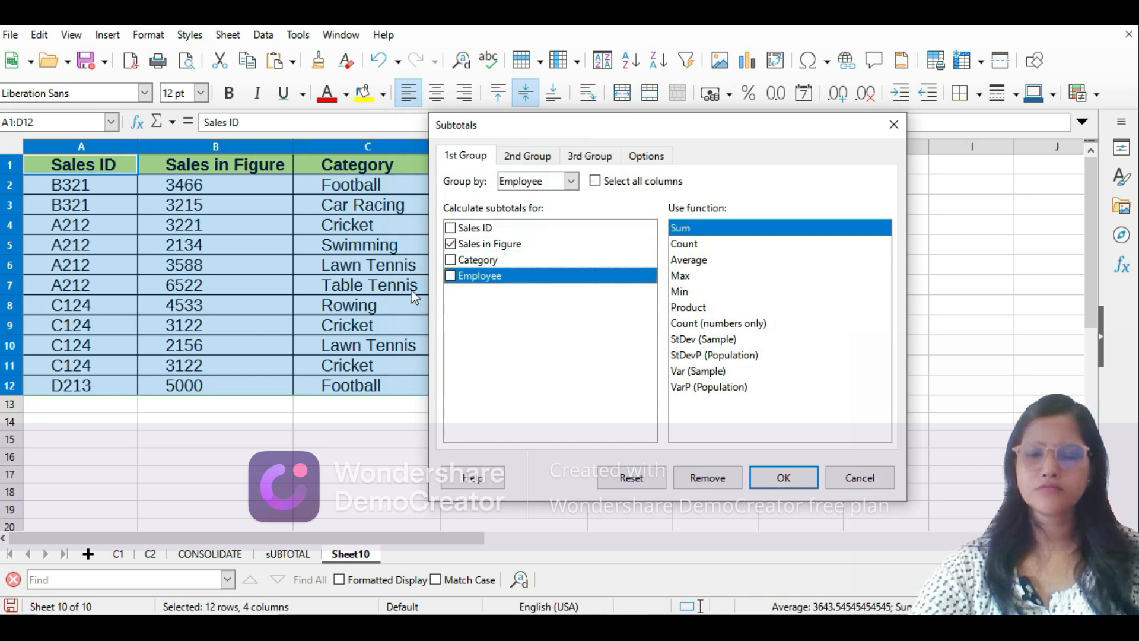
click(787, 480)
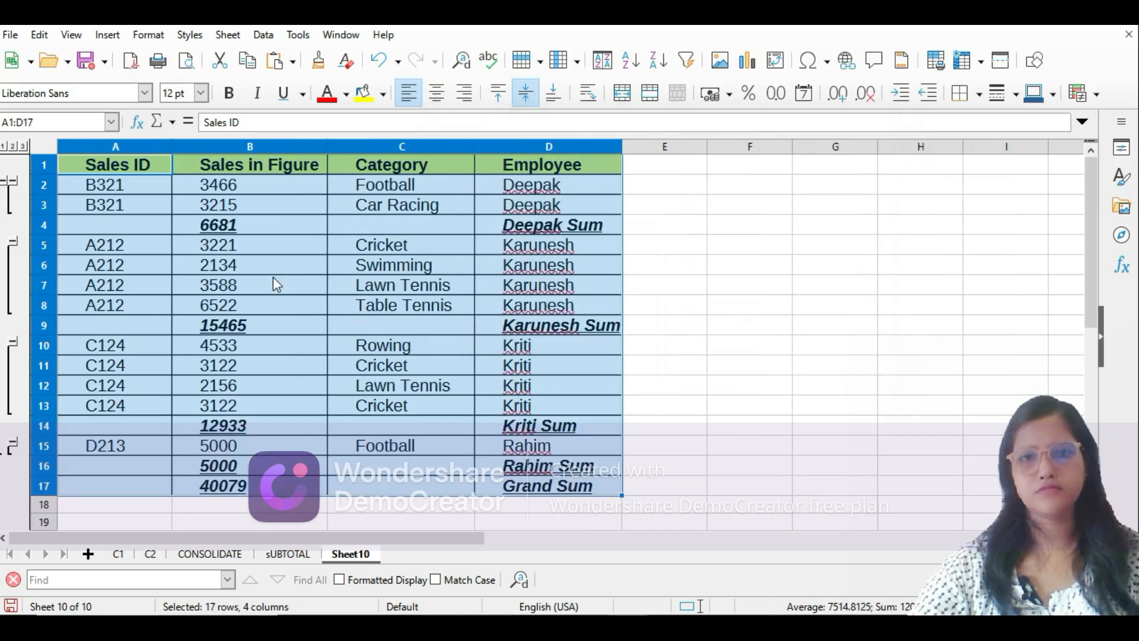
click(387, 286)
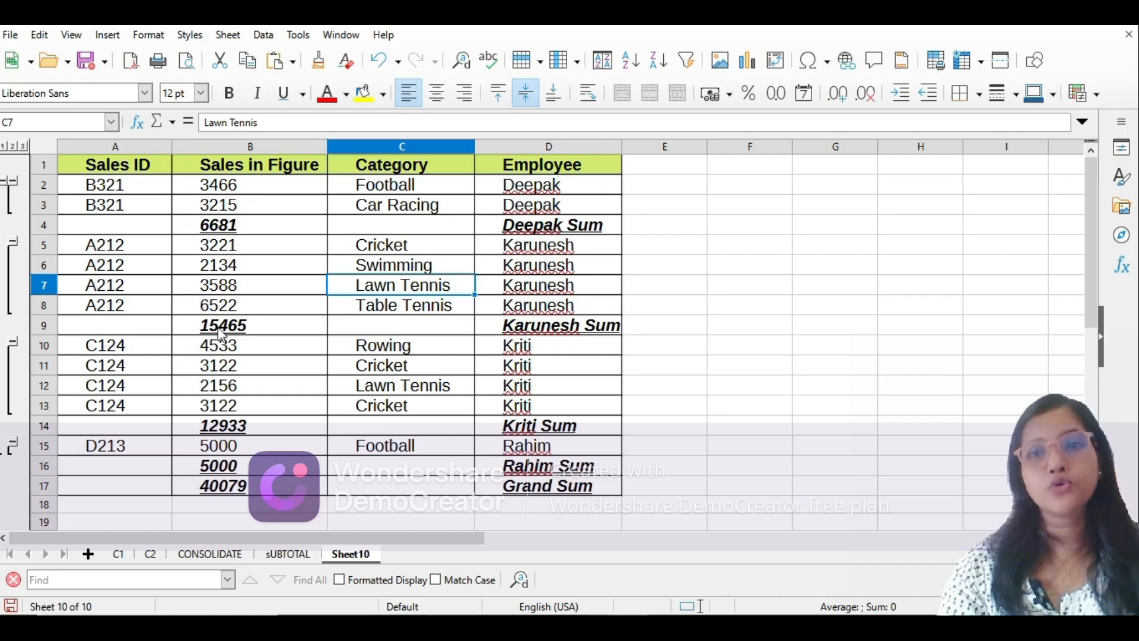
Step: Collapse the detail rows of all four employee groups in the subtotalled table
click(14, 243)
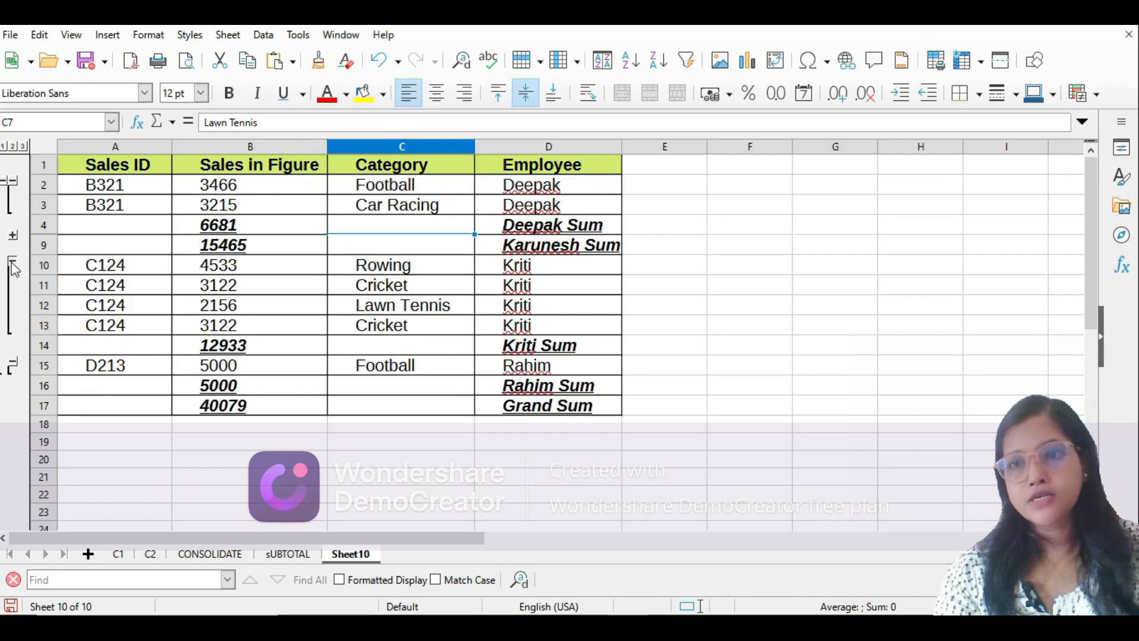
click(13, 261)
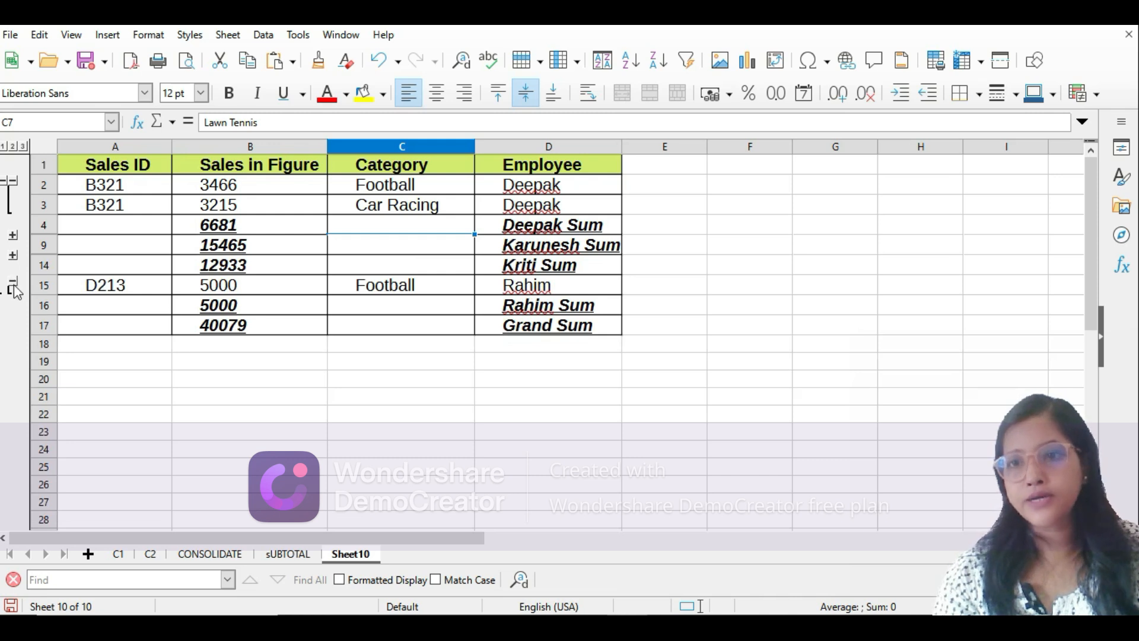
click(12, 277)
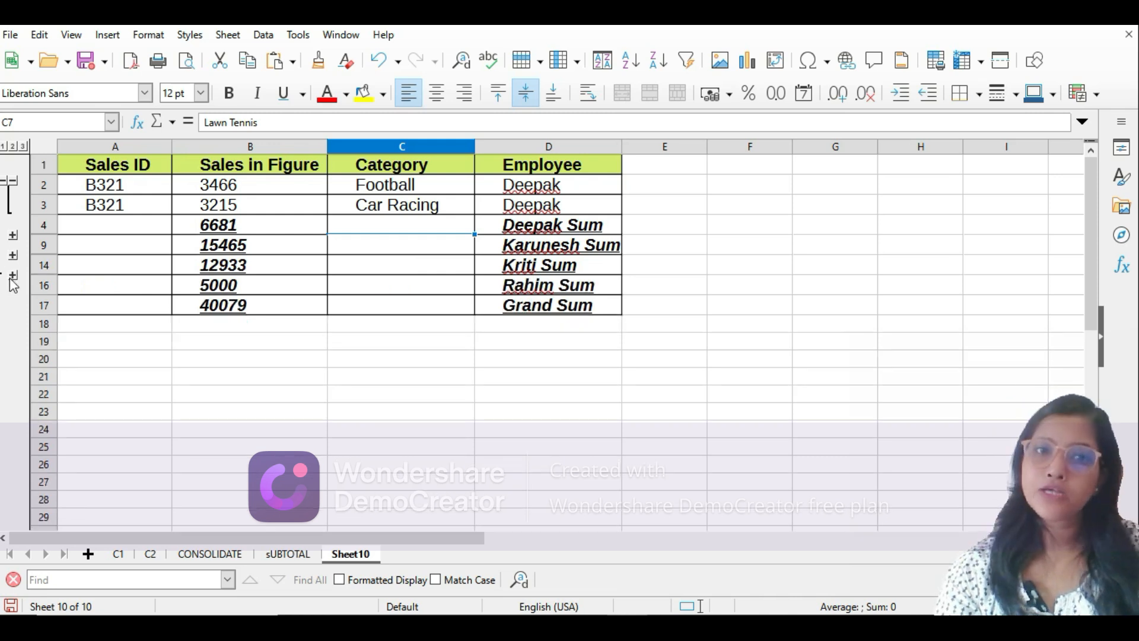
click(12, 180)
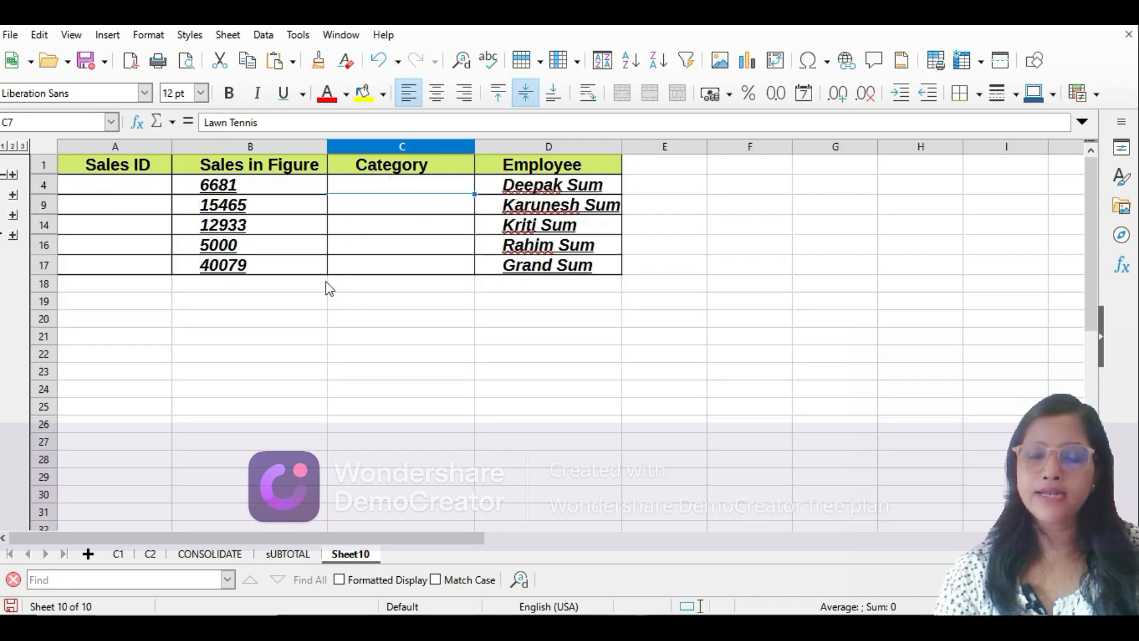
Step: Expand all four employee groups to show their individual sales rows
click(12, 176)
click(12, 236)
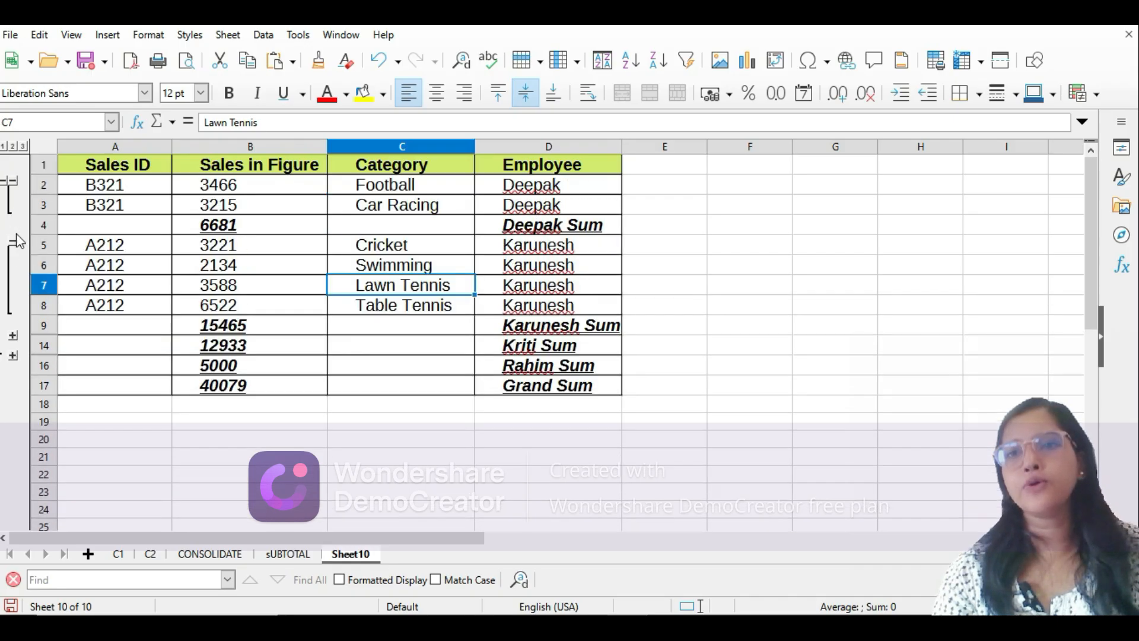
click(12, 336)
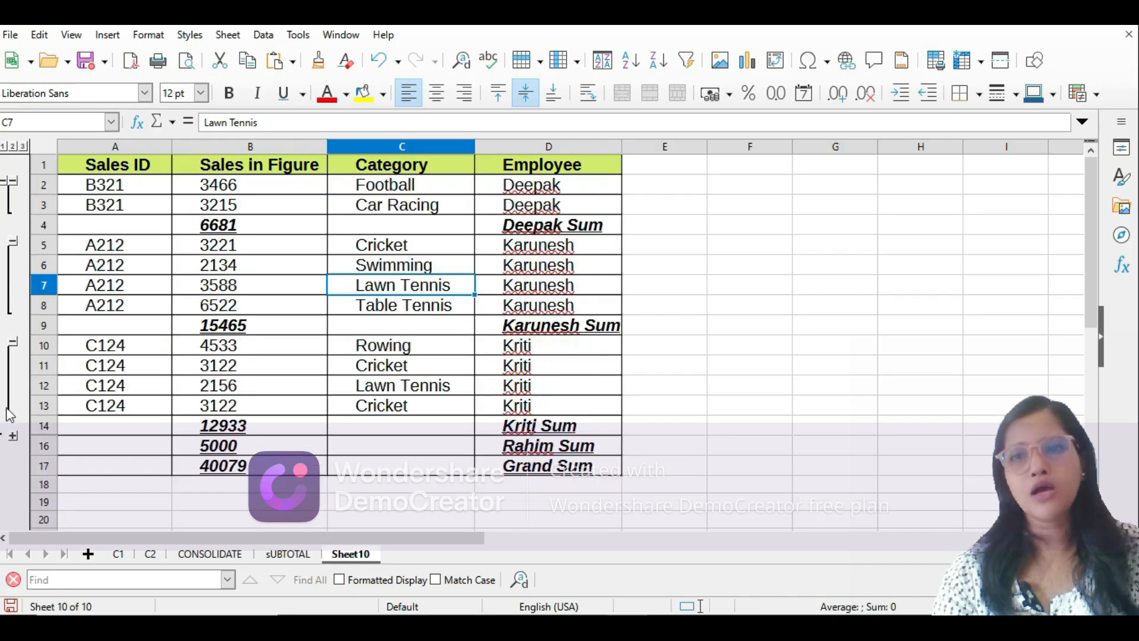
click(12, 436)
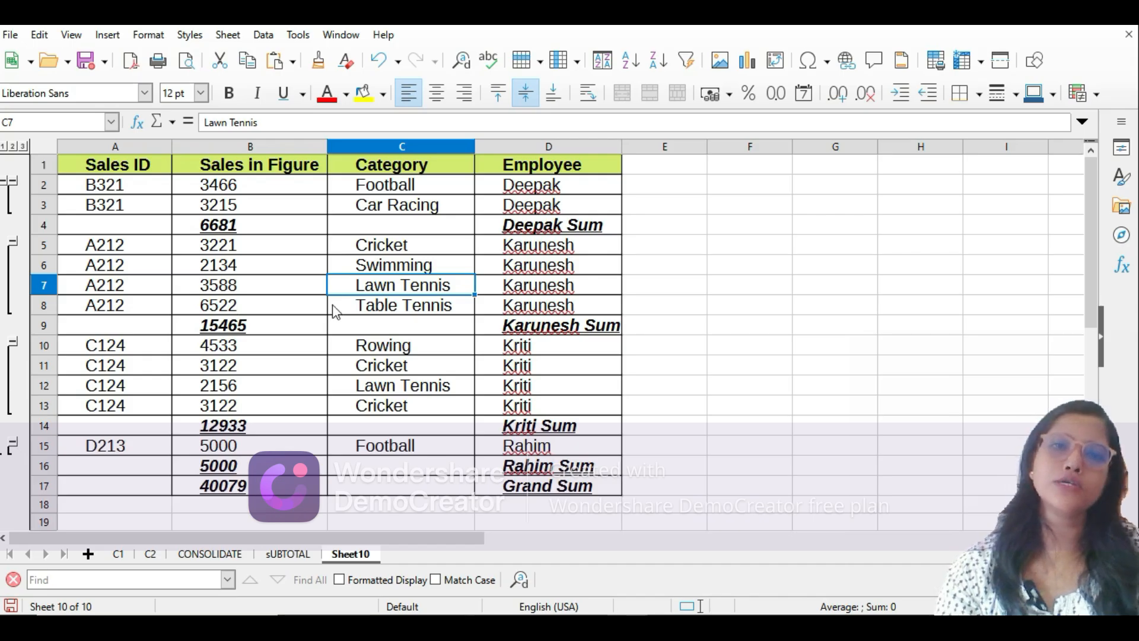